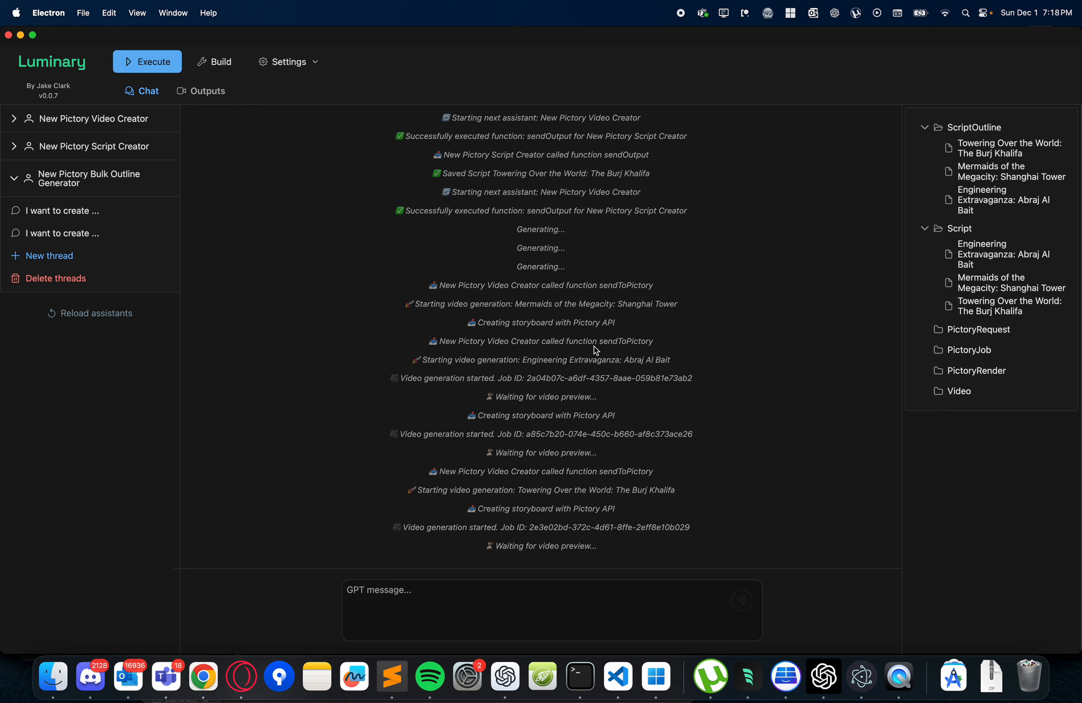
- Review the chat's execution log, from the saved script outlines through the scripts, video generation and saved videos
{"action": "scroll", "coordinate": [593, 346], "scroll_direction": "up", "scroll_amount": 7}
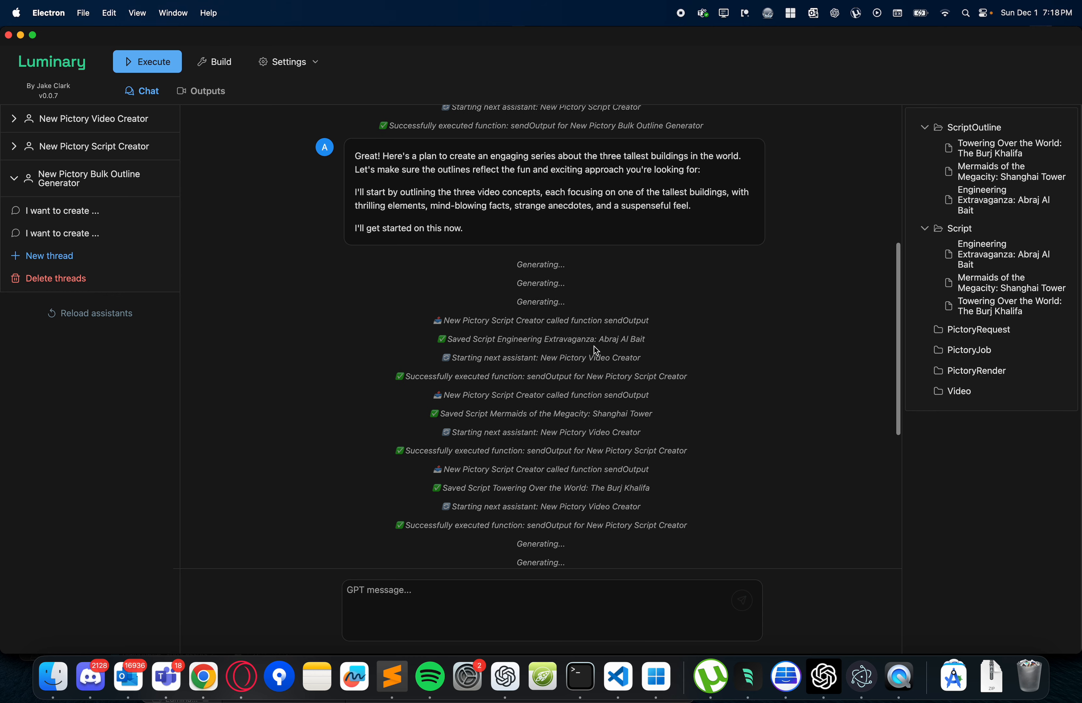
{"action": "scroll", "coordinate": [542, 392], "scroll_direction": "down", "scroll_amount": 7}
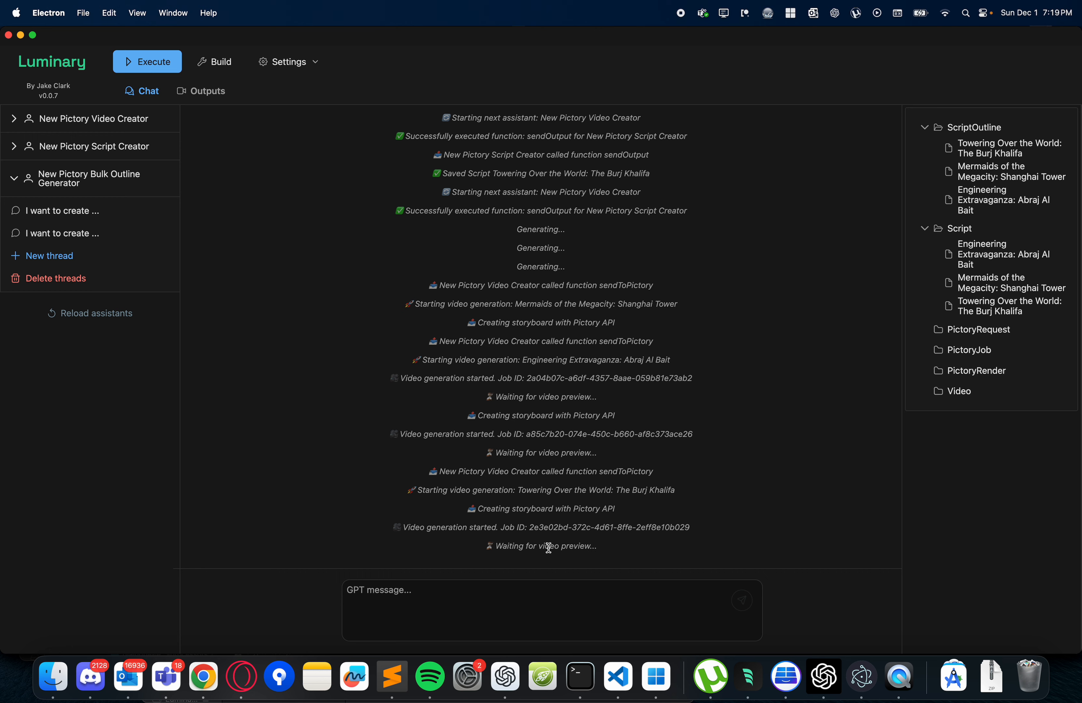
{"action": "scroll", "coordinate": [531, 510], "scroll_direction": "up", "scroll_amount": 8}
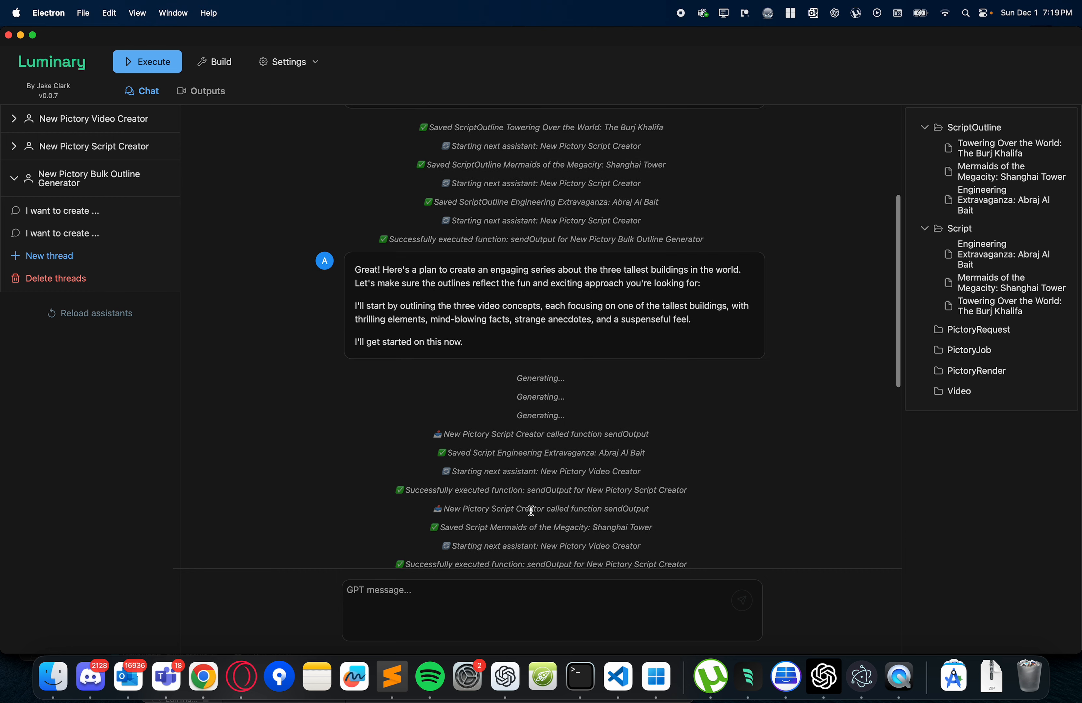
{"action": "scroll", "coordinate": [531, 510], "scroll_direction": "down", "scroll_amount": 9}
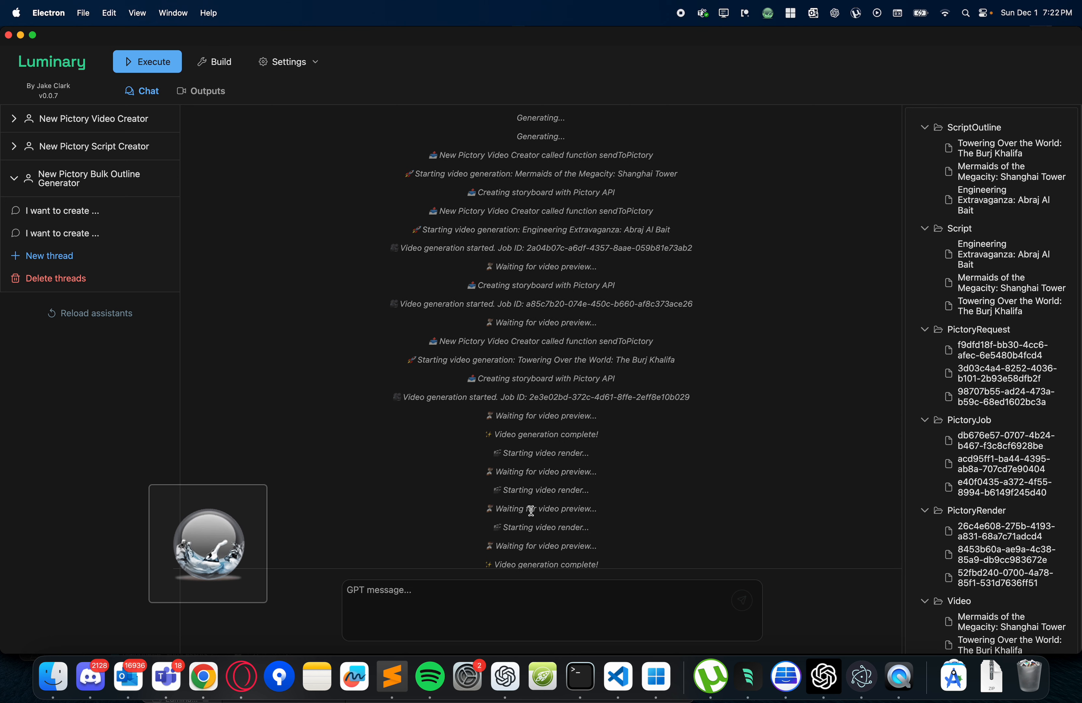
{"action": "scroll", "coordinate": [531, 510], "scroll_direction": "down", "scroll_amount": 1}
{"action": "scroll", "coordinate": [531, 510], "scroll_direction": "up", "scroll_amount": 1}
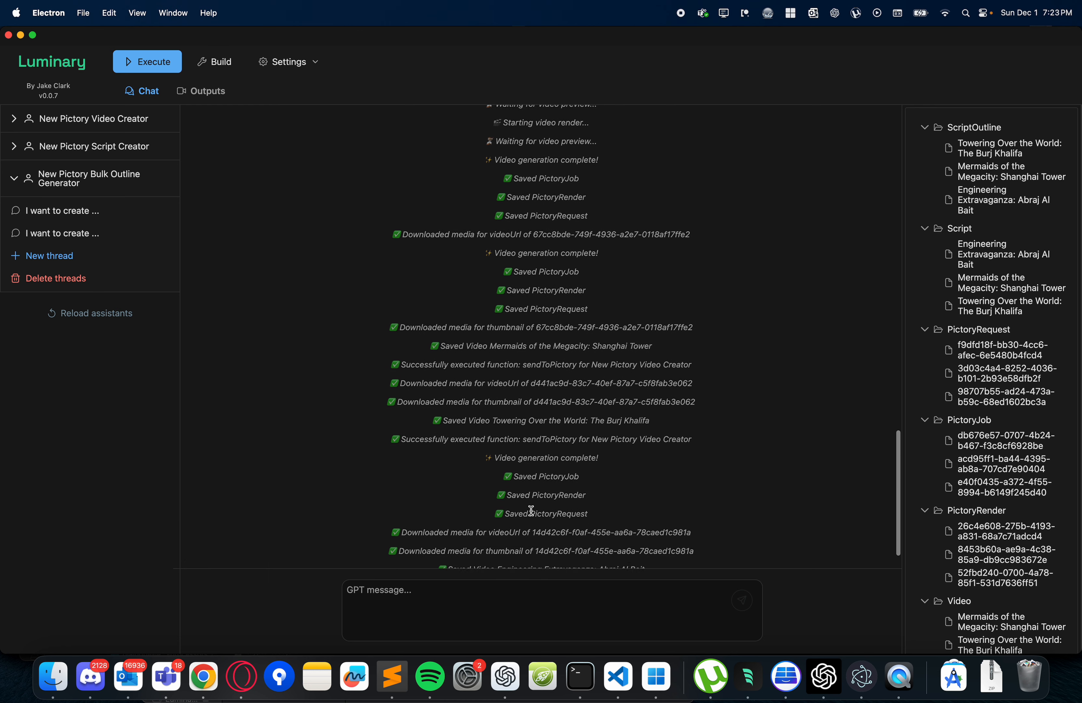
{"action": "scroll", "coordinate": [548, 210], "scroll_direction": "up", "scroll_amount": 1}
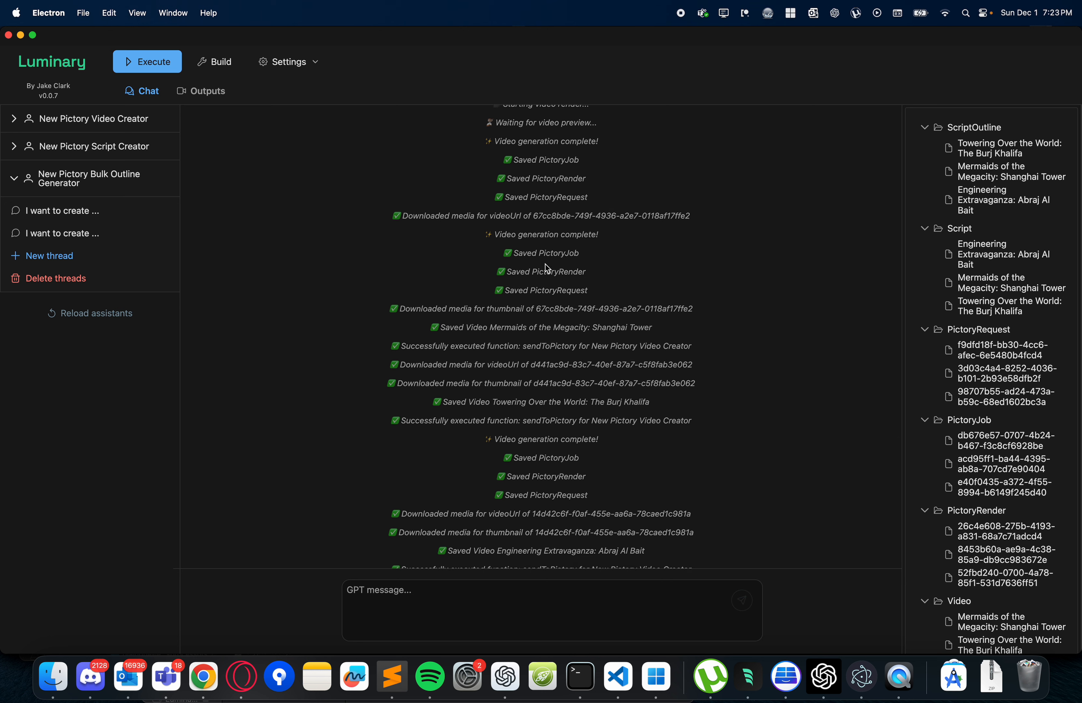
{"action": "scroll", "coordinate": [529, 467], "scroll_direction": "down", "scroll_amount": 1}
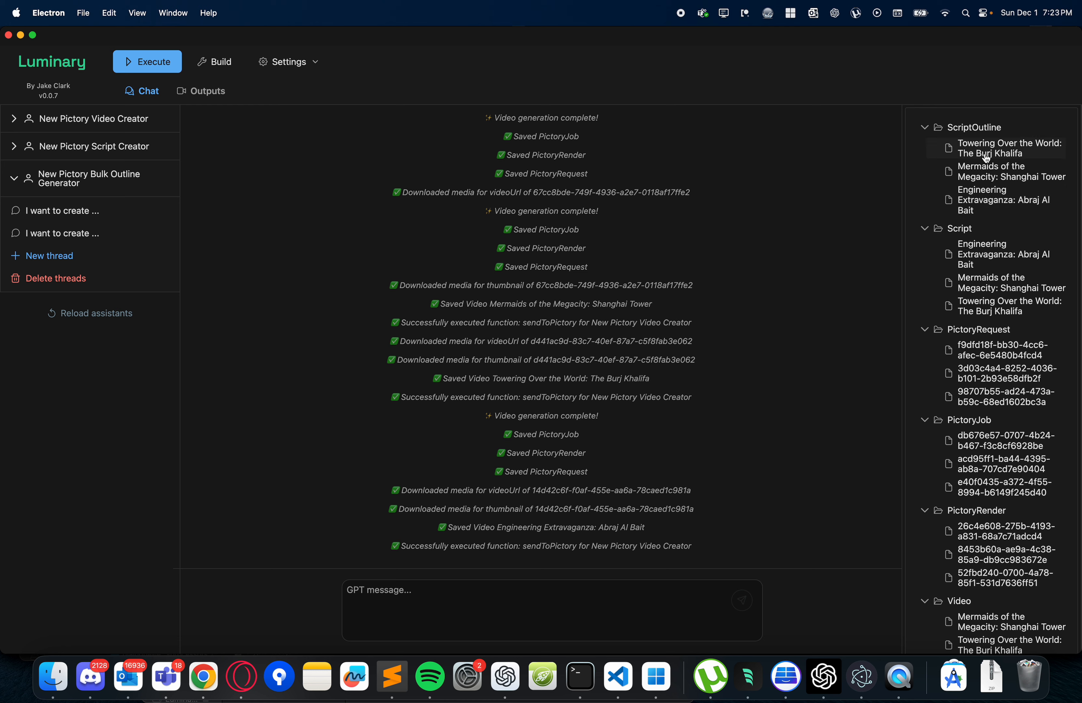
- Inspect the details of the Burj Khalifa and Shanghai Tower script outlines and the Abraj Al Bait script
{"action": "left_click", "coordinate": [976, 158]}
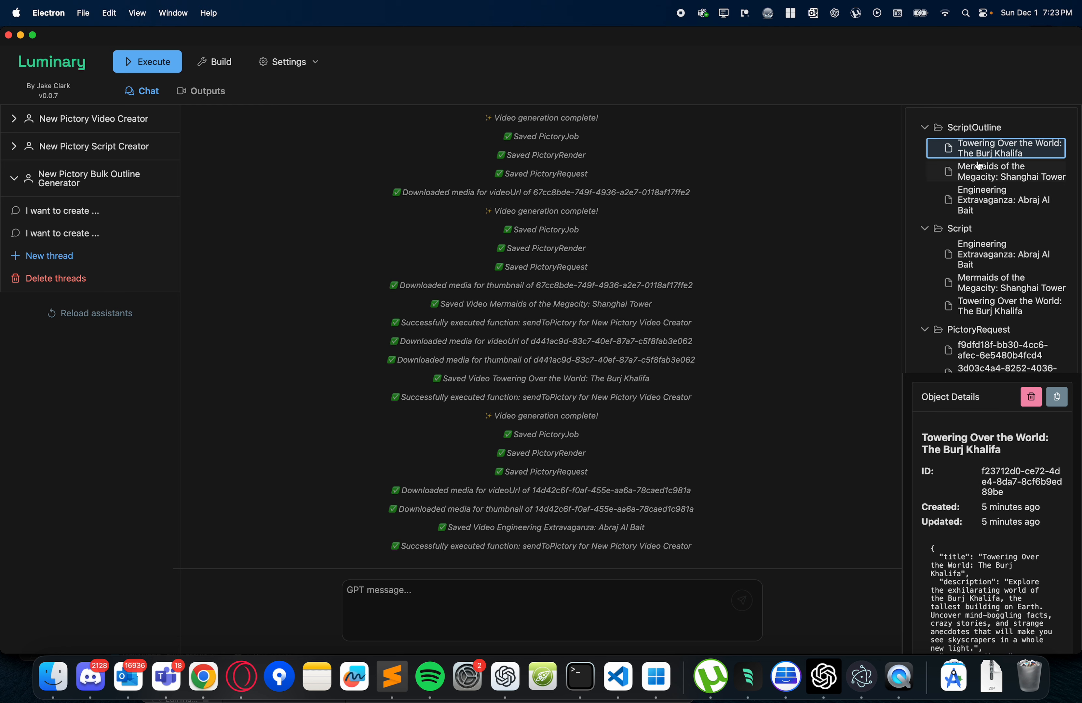
{"action": "scroll", "coordinate": [990, 229], "scroll_direction": "down", "scroll_amount": 3}
{"action": "scroll", "coordinate": [988, 210], "scroll_direction": "up", "scroll_amount": 2}
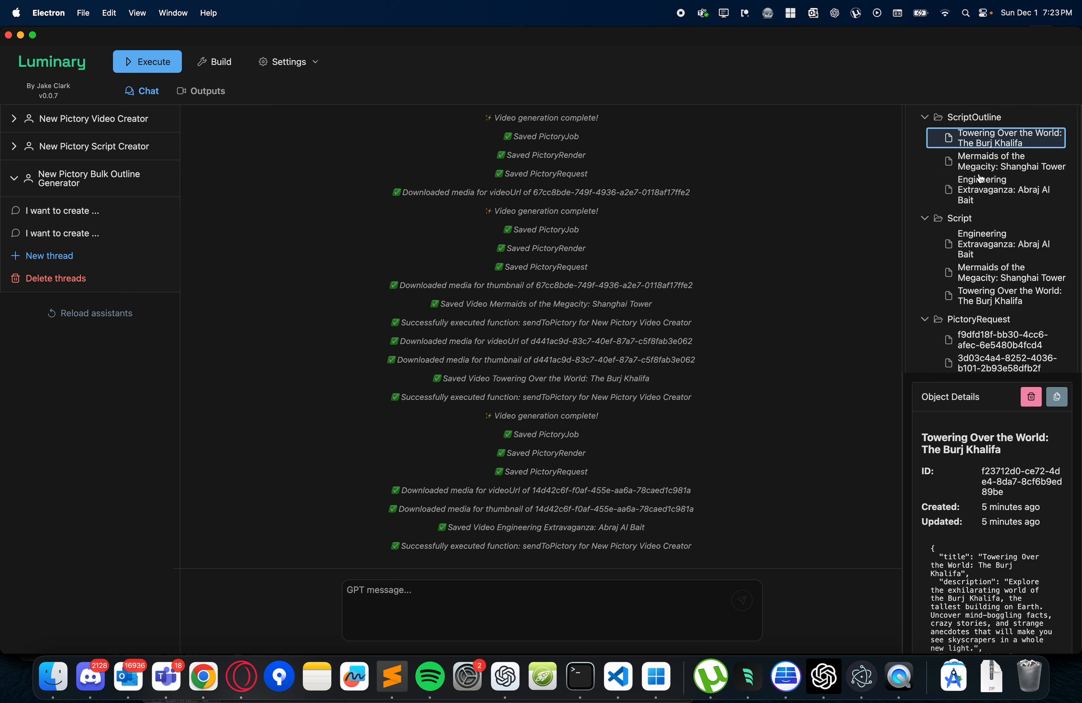
{"action": "left_click", "coordinate": [973, 165]}
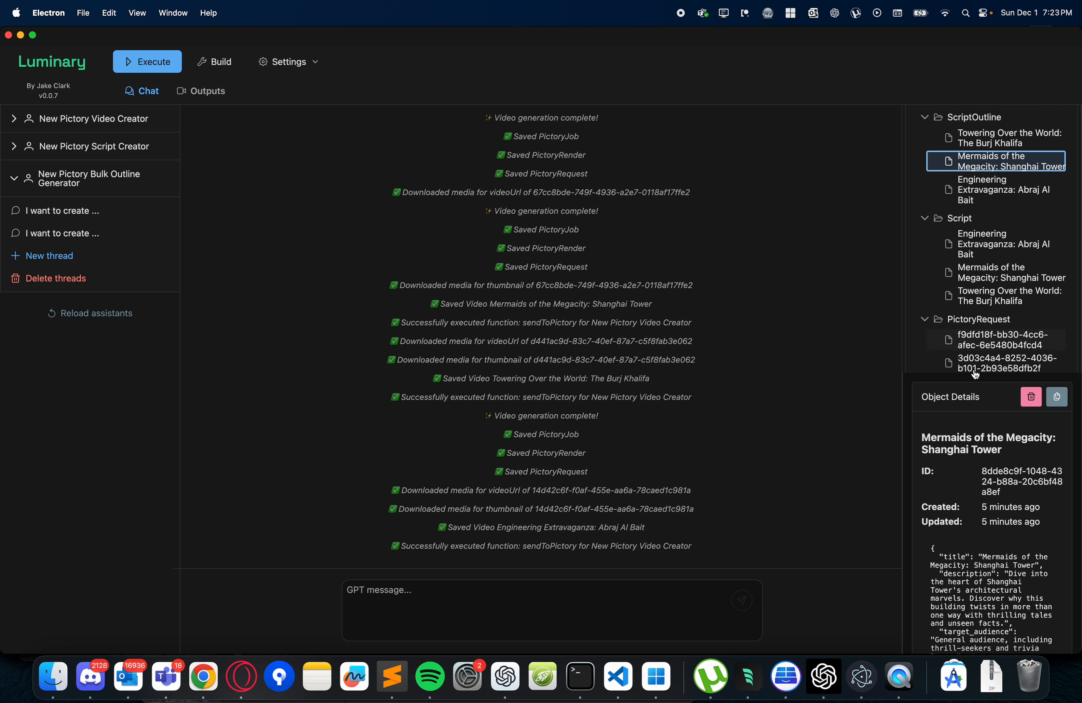
{"action": "scroll", "coordinate": [960, 550], "scroll_direction": "down", "scroll_amount": 10}
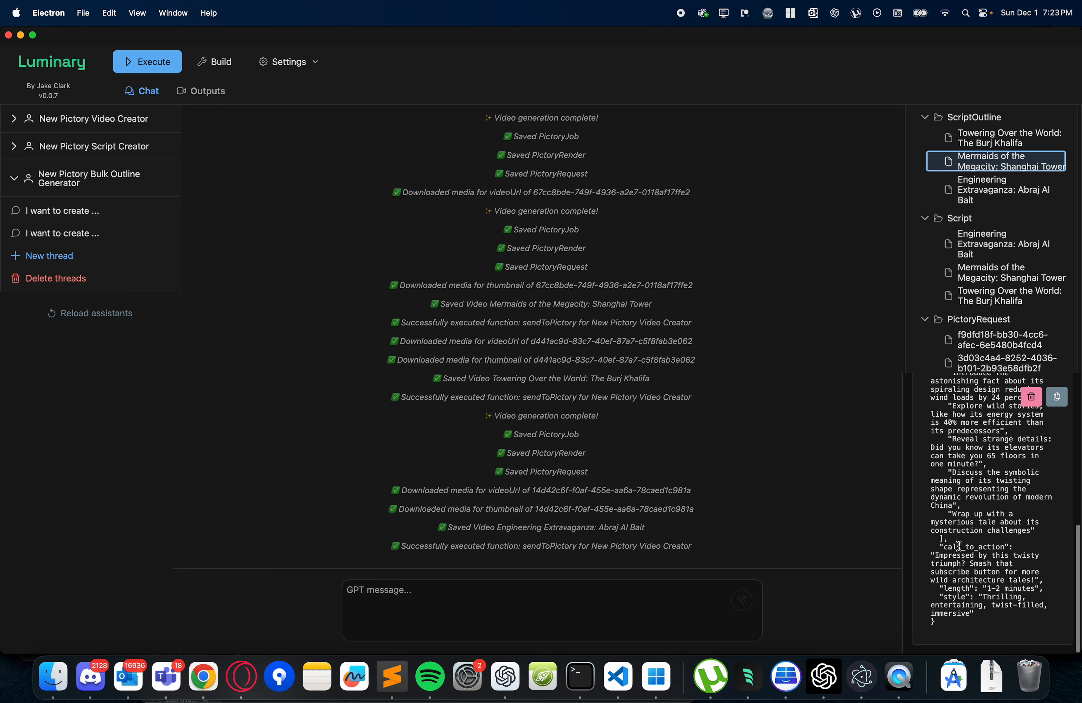
{"action": "scroll", "coordinate": [959, 545], "scroll_direction": "up", "scroll_amount": 10}
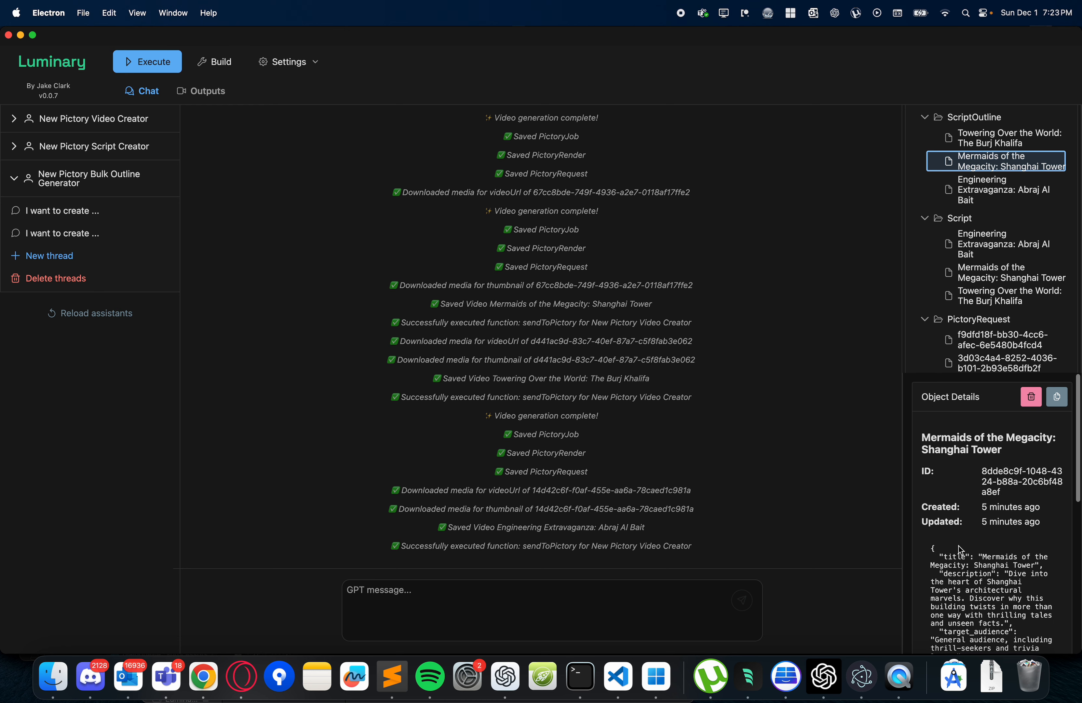
{"action": "left_click", "coordinate": [975, 251]}
- Inspect the details of the first PictoryRequest, PictoryJob and PictoryRender objects
{"action": "scroll", "coordinate": [975, 299], "scroll_direction": "down", "scroll_amount": 5}
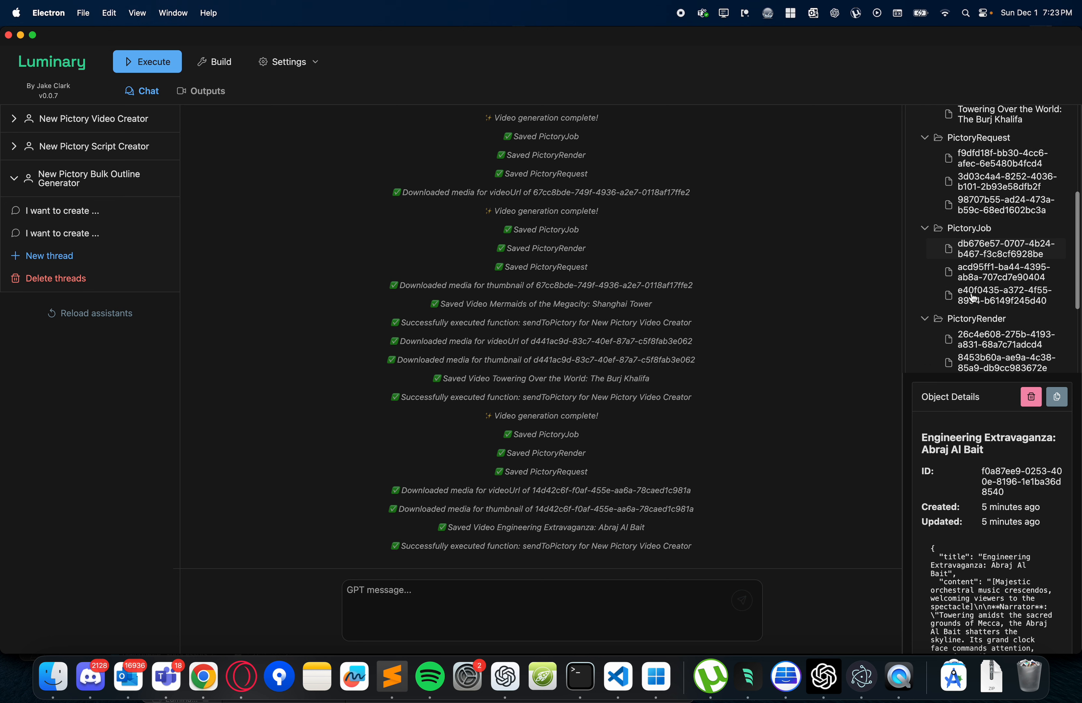
{"action": "left_click", "coordinate": [985, 163]}
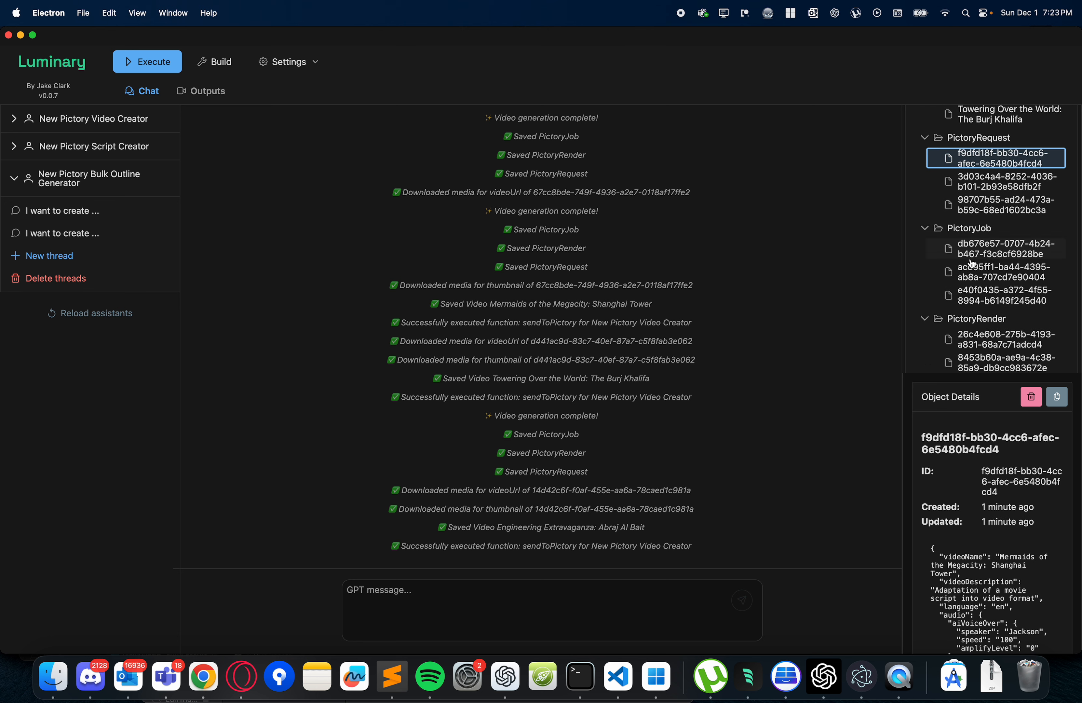
{"action": "left_click", "coordinate": [986, 258]}
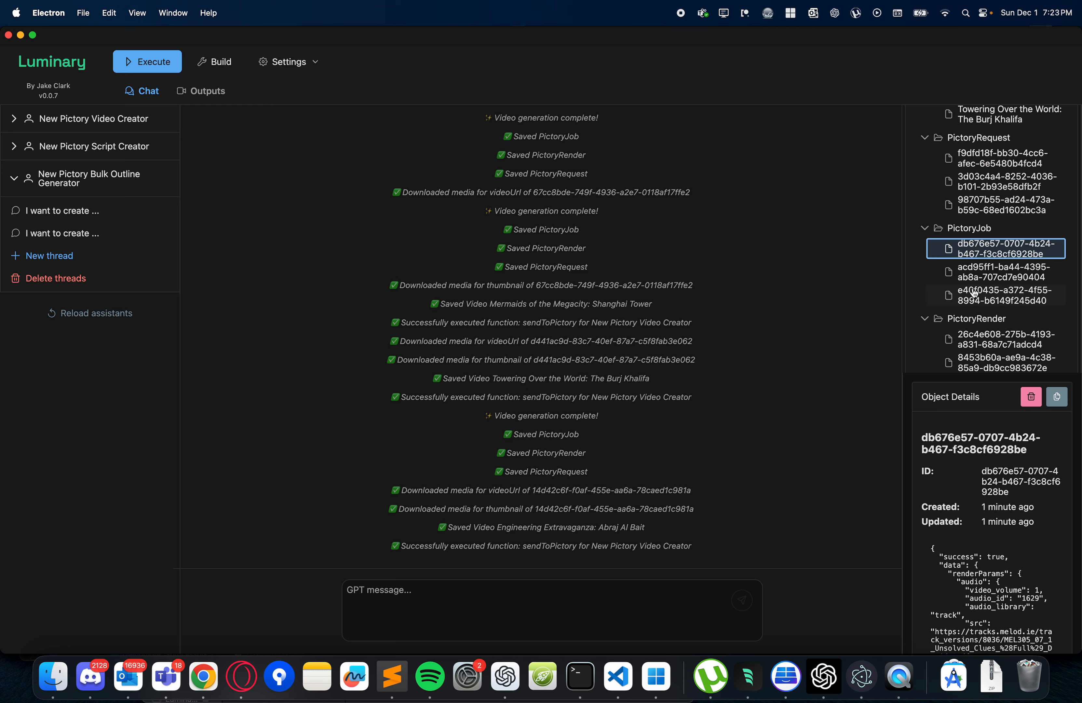
{"action": "scroll", "coordinate": [974, 295], "scroll_direction": "down", "scroll_amount": 3}
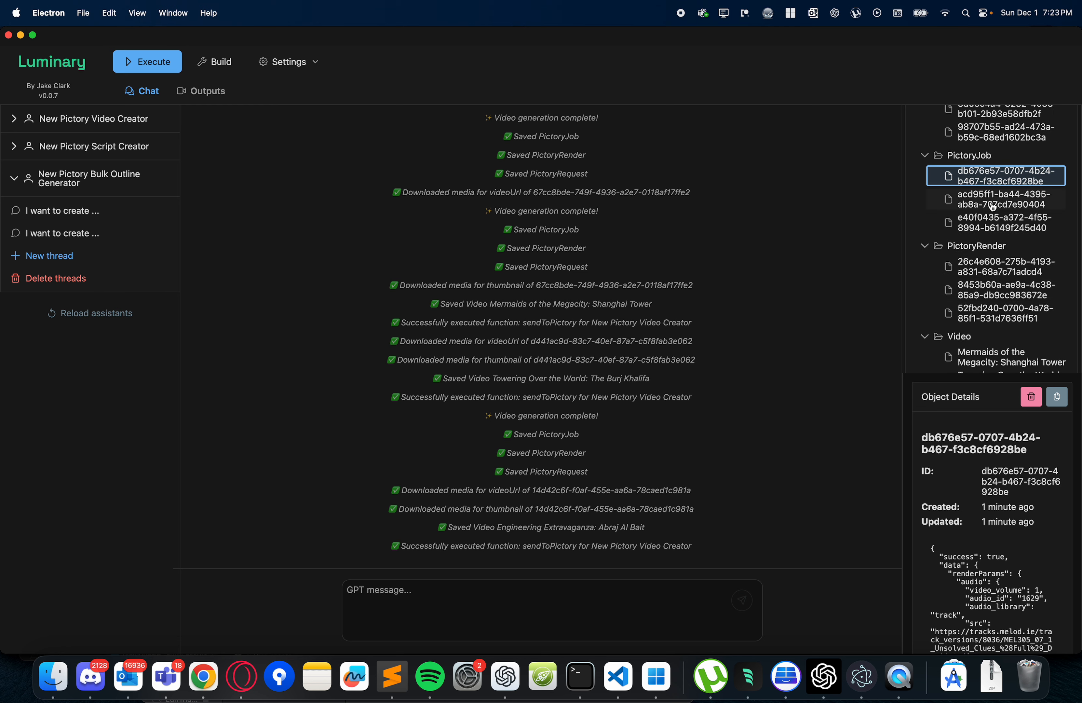
{"action": "left_click", "coordinate": [982, 276]}
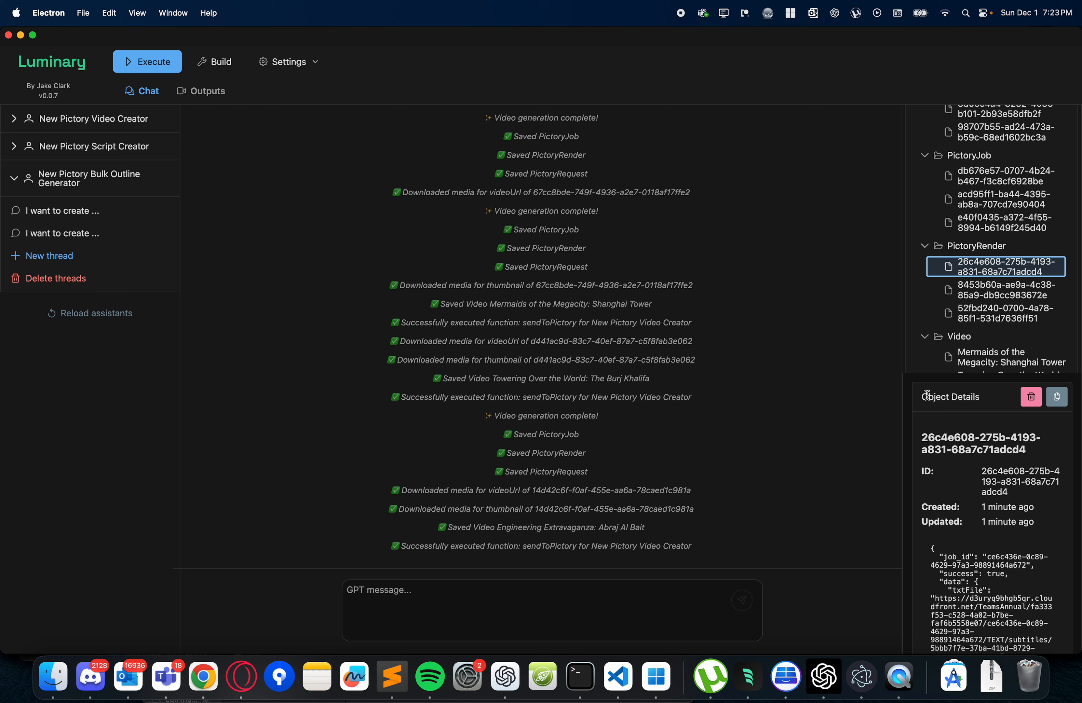
{"action": "scroll", "coordinate": [989, 591], "scroll_direction": "down", "scroll_amount": 10}
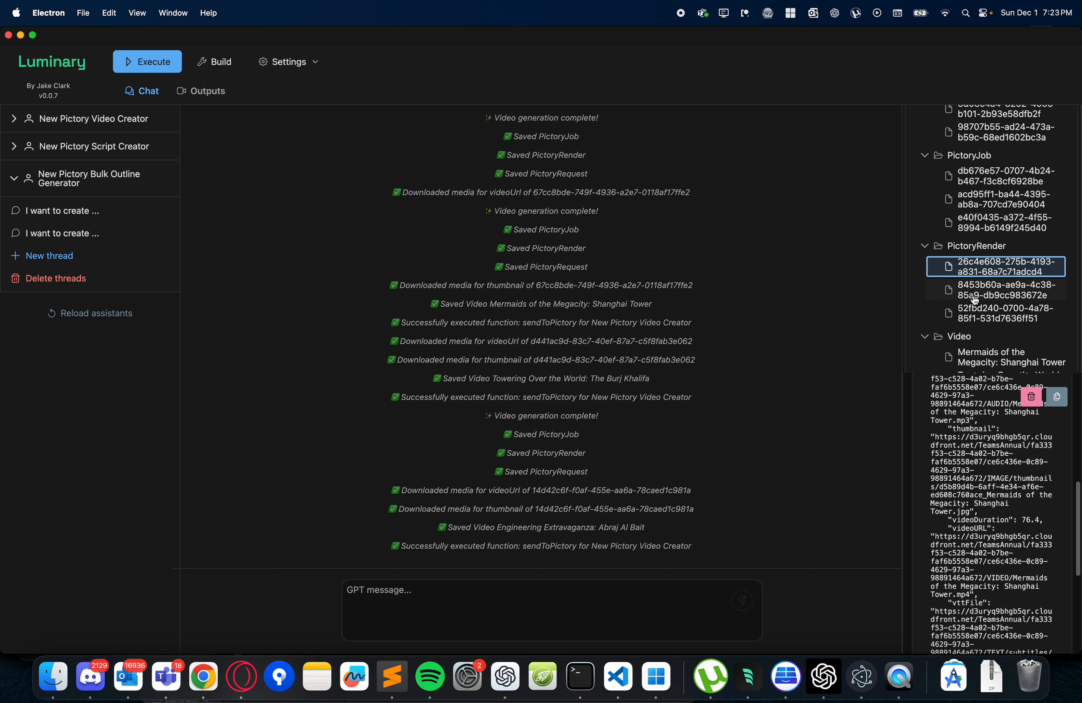
- Examine the details of the Mermaids of the Megacity: Shanghai Tower video object, including its video and thumbnail files
{"action": "scroll", "coordinate": [975, 300], "scroll_direction": "down", "scroll_amount": 3}
{"action": "left_click", "coordinate": [1001, 301]}
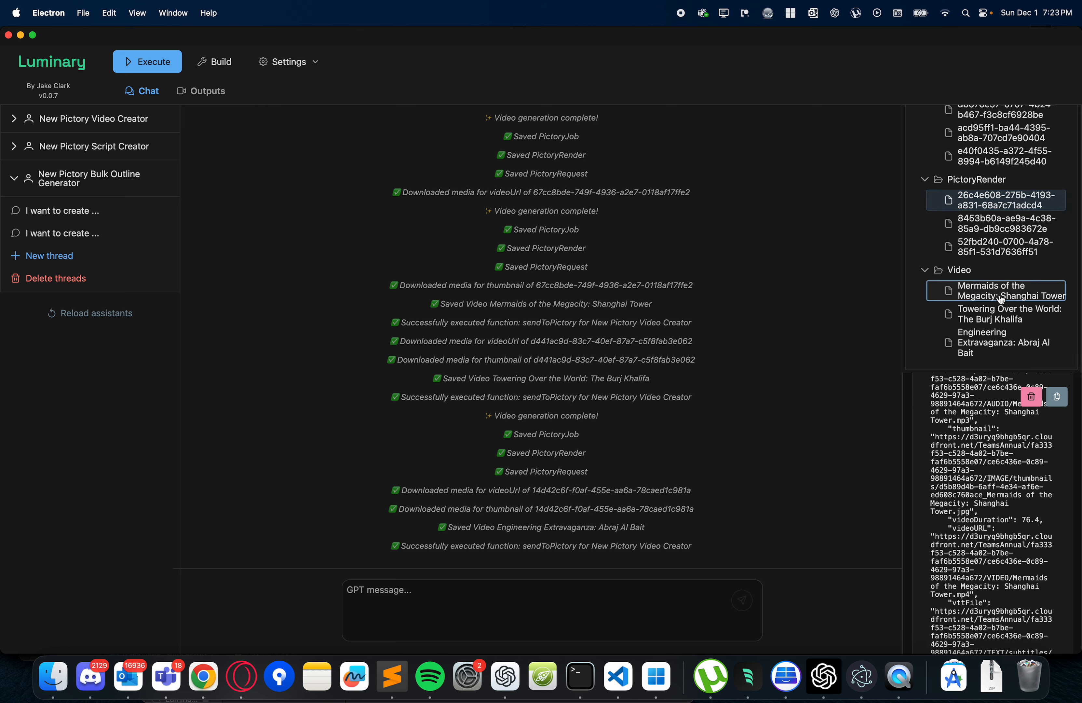
{"action": "scroll", "coordinate": [962, 503], "scroll_direction": "up", "scroll_amount": 5}
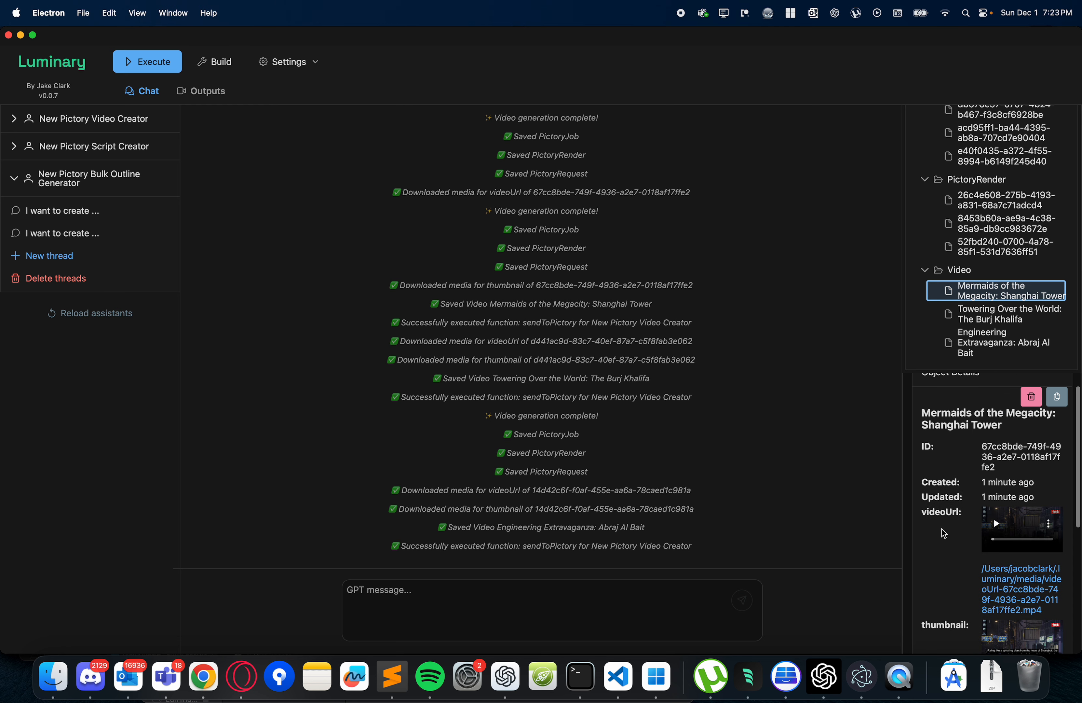
{"action": "scroll", "coordinate": [959, 447], "scroll_direction": "up", "scroll_amount": 1}
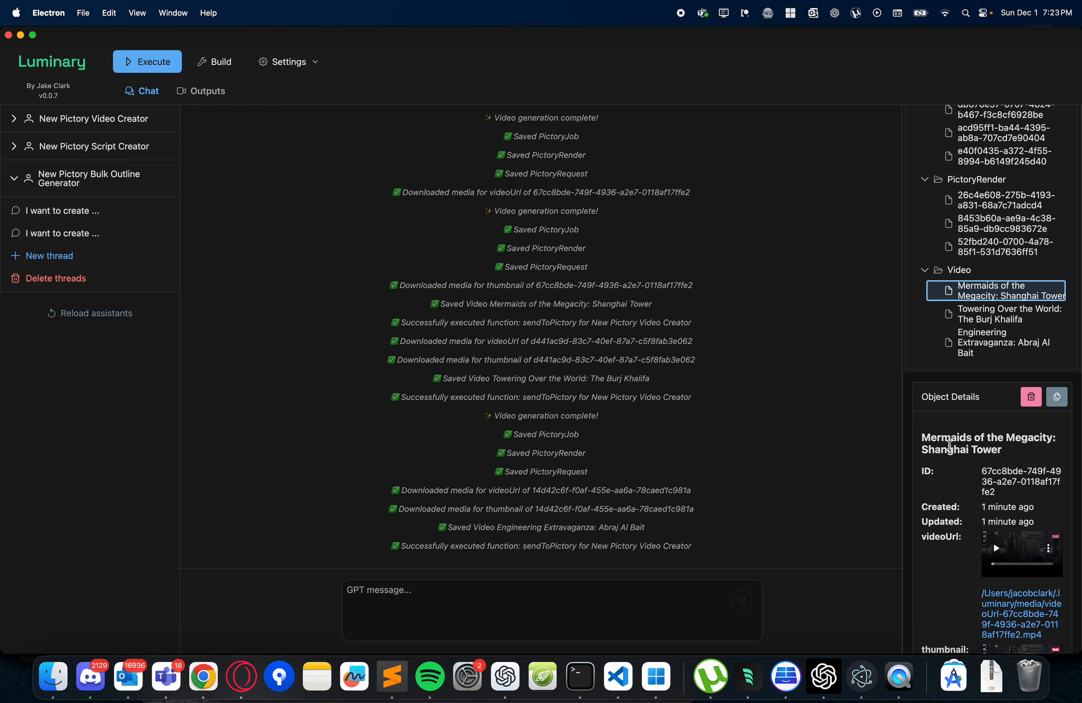
{"action": "scroll", "coordinate": [961, 548], "scroll_direction": "down", "scroll_amount": 6}
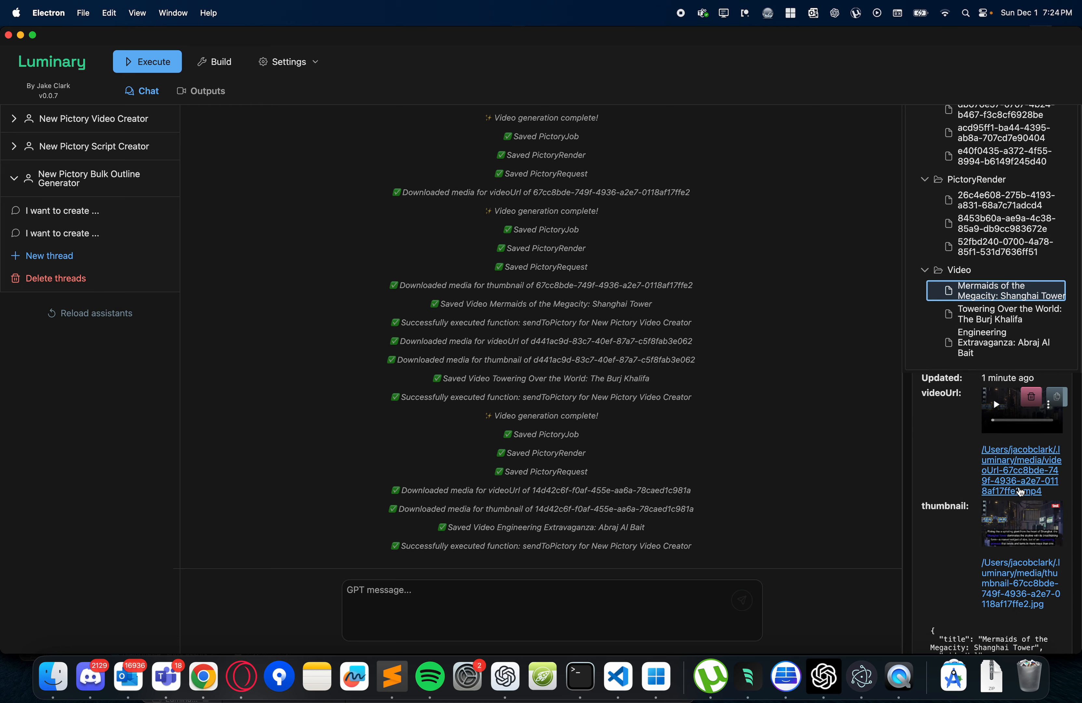
{"action": "scroll", "coordinate": [976, 487], "scroll_direction": "up", "scroll_amount": 2}
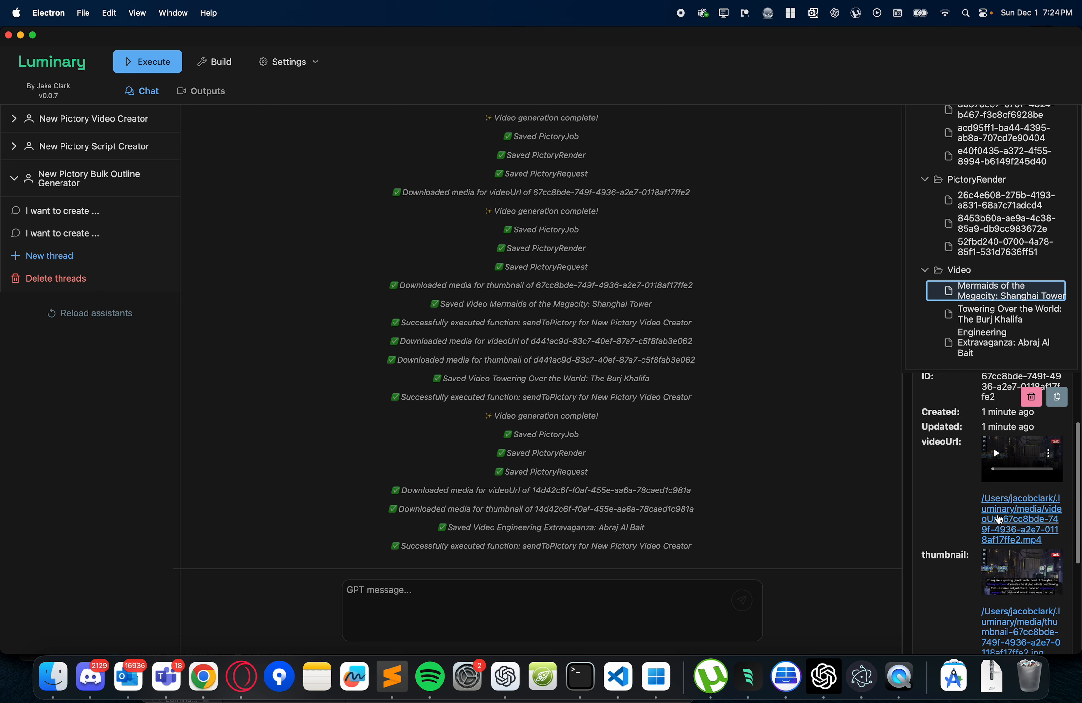
- Play the beginning of the Shanghai Tower video from its file link, pause it and close the player
{"action": "left_click", "coordinate": [999, 519]}
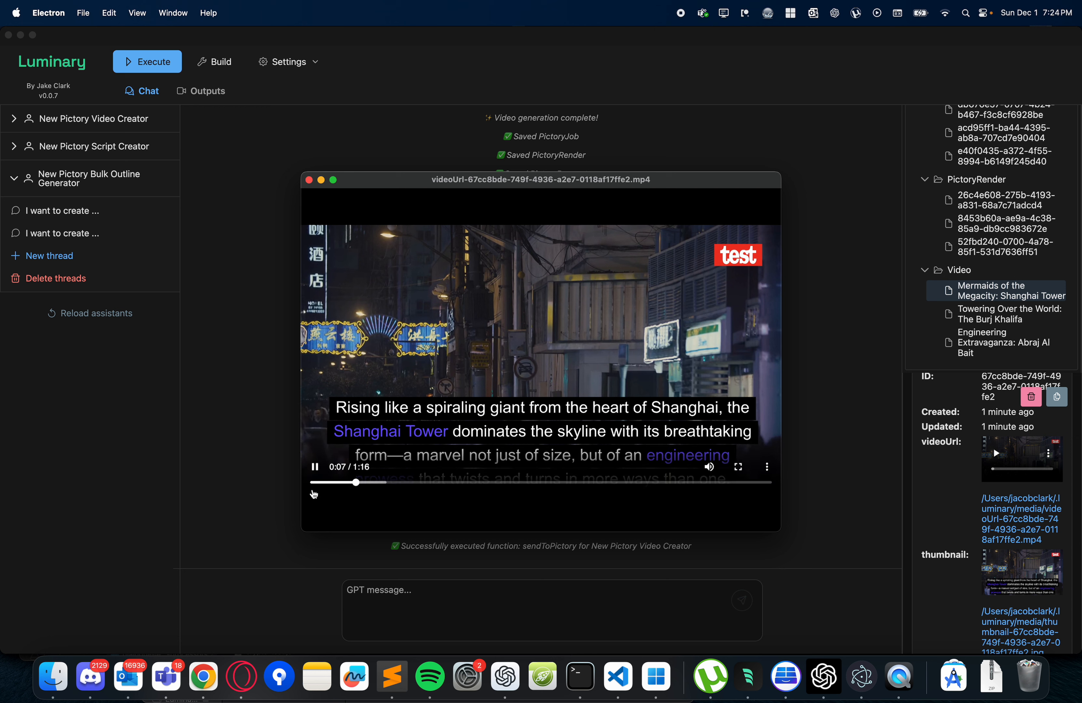
{"action": "left_click", "coordinate": [357, 273]}
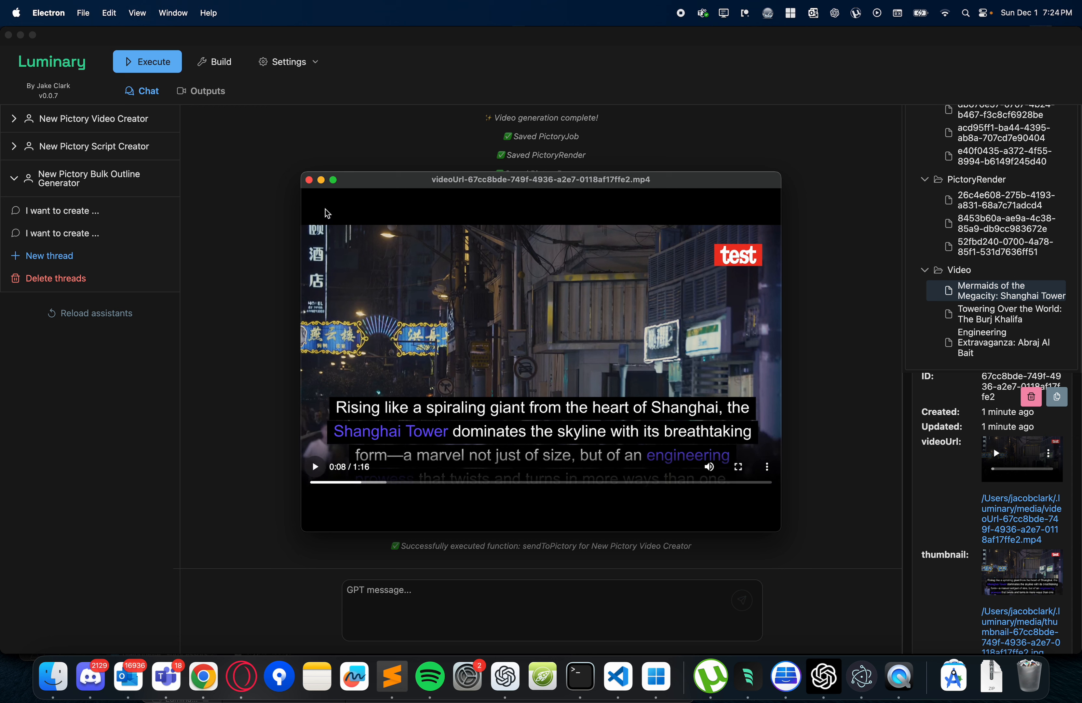
{"action": "left_click", "coordinate": [309, 181]}
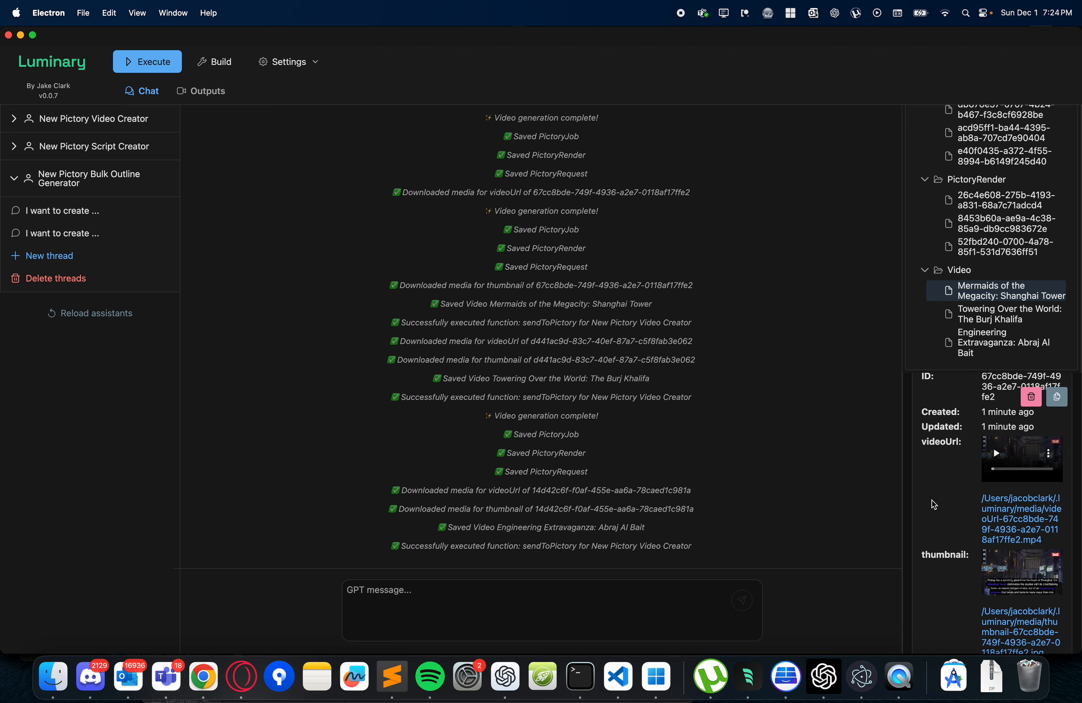
- View the Engineering Extravaganza: Abraj Al Bait thumbnail from the generated outputs list, and close both the image and the list
{"action": "left_click", "coordinate": [201, 92]}
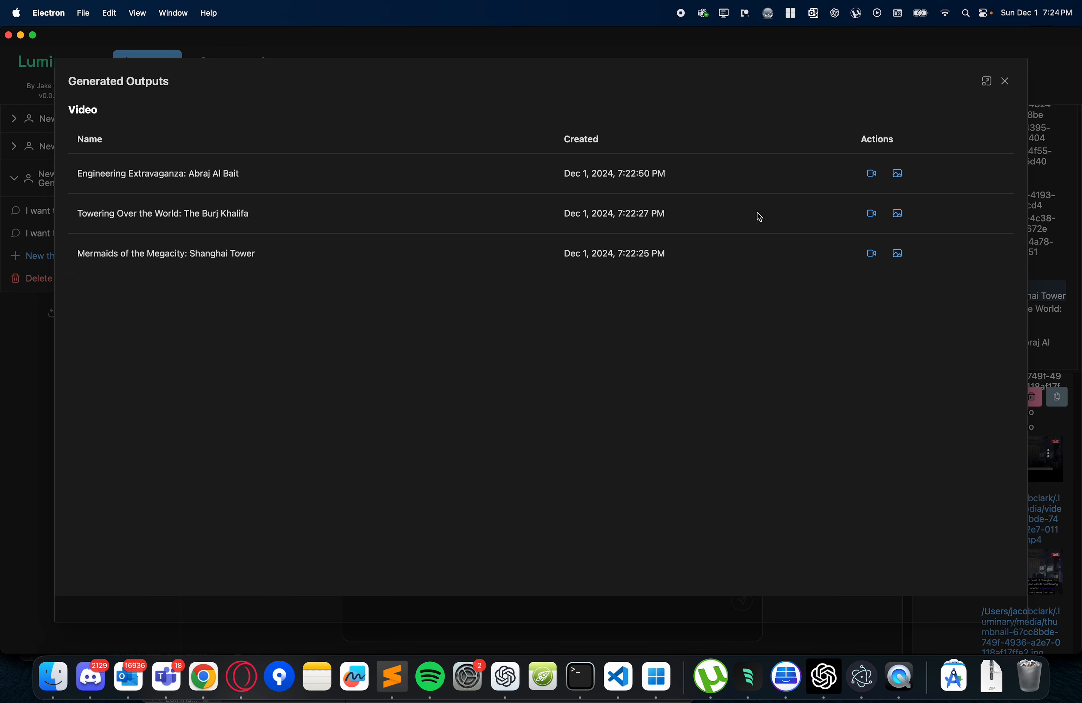
{"action": "left_click", "coordinate": [898, 173]}
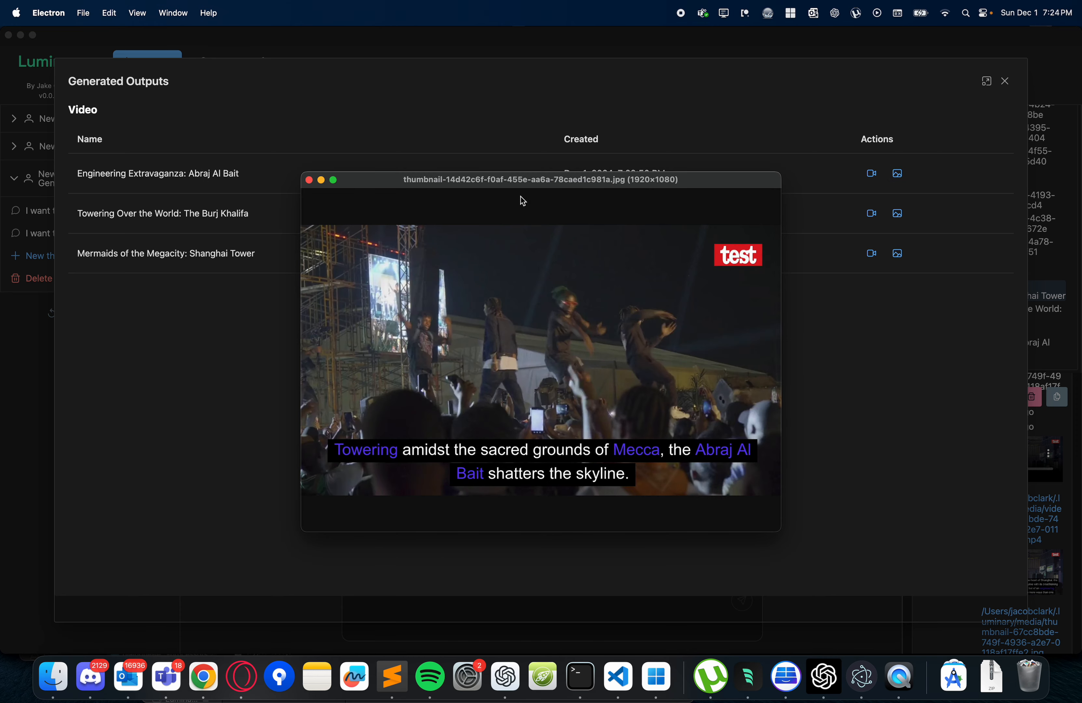
{"action": "left_click", "coordinate": [309, 180]}
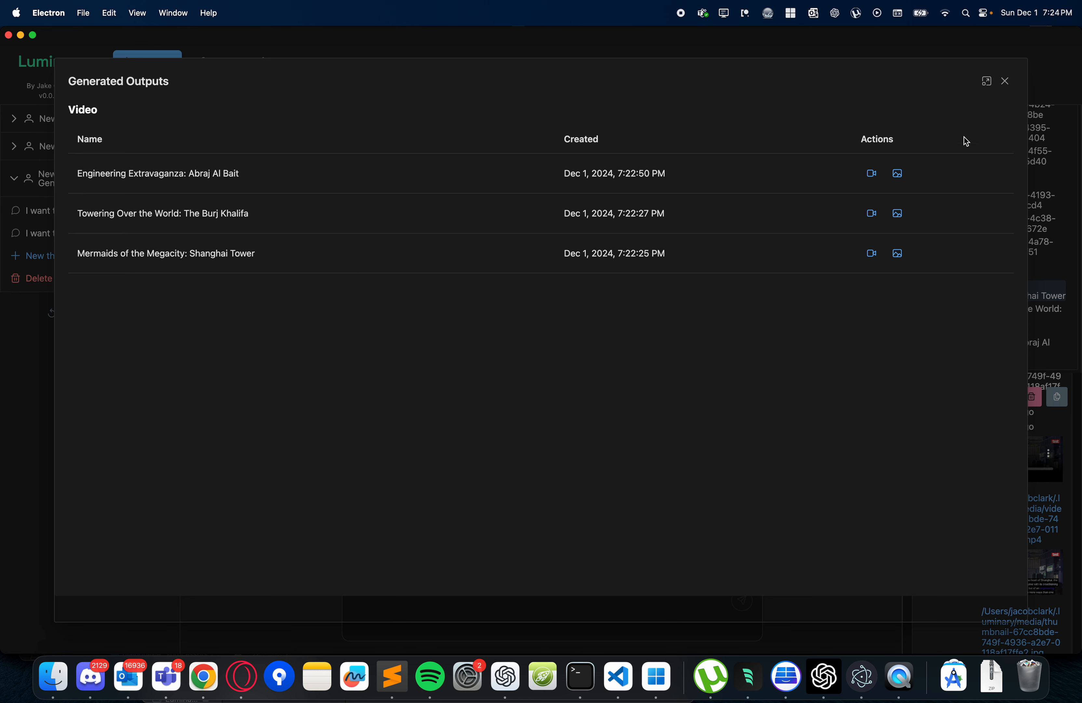
{"action": "left_click", "coordinate": [1006, 81]}
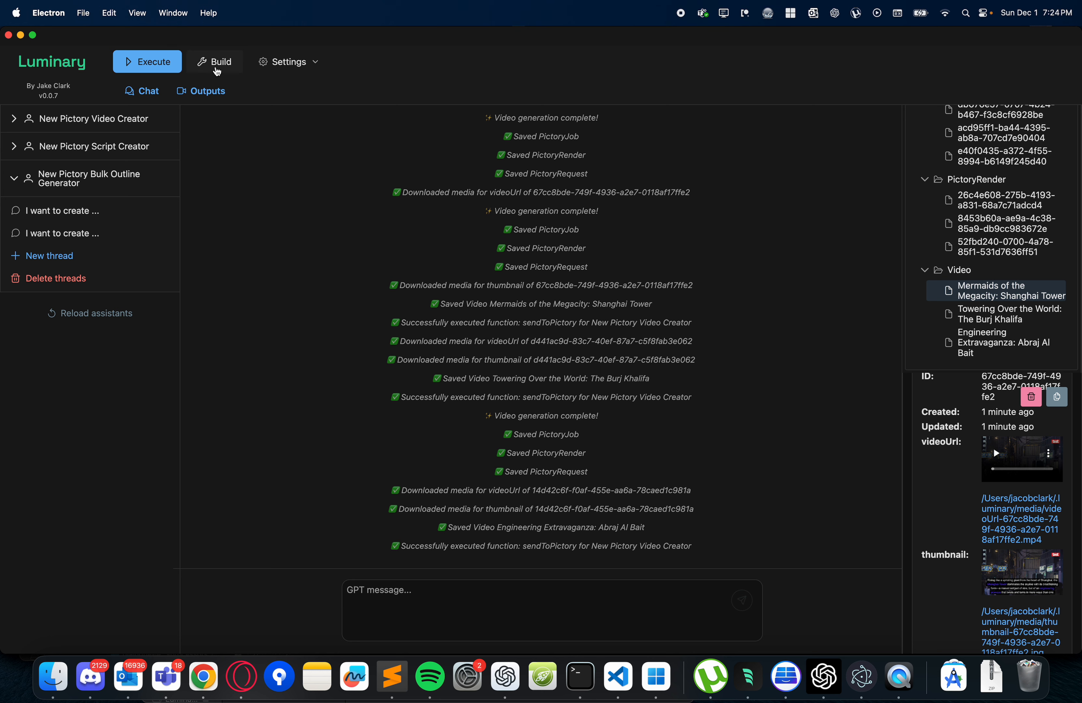
- Open the ScriptOutline schema for editing from the build area and examine its title field's settings and available field types
{"action": "left_click", "coordinate": [216, 70]}
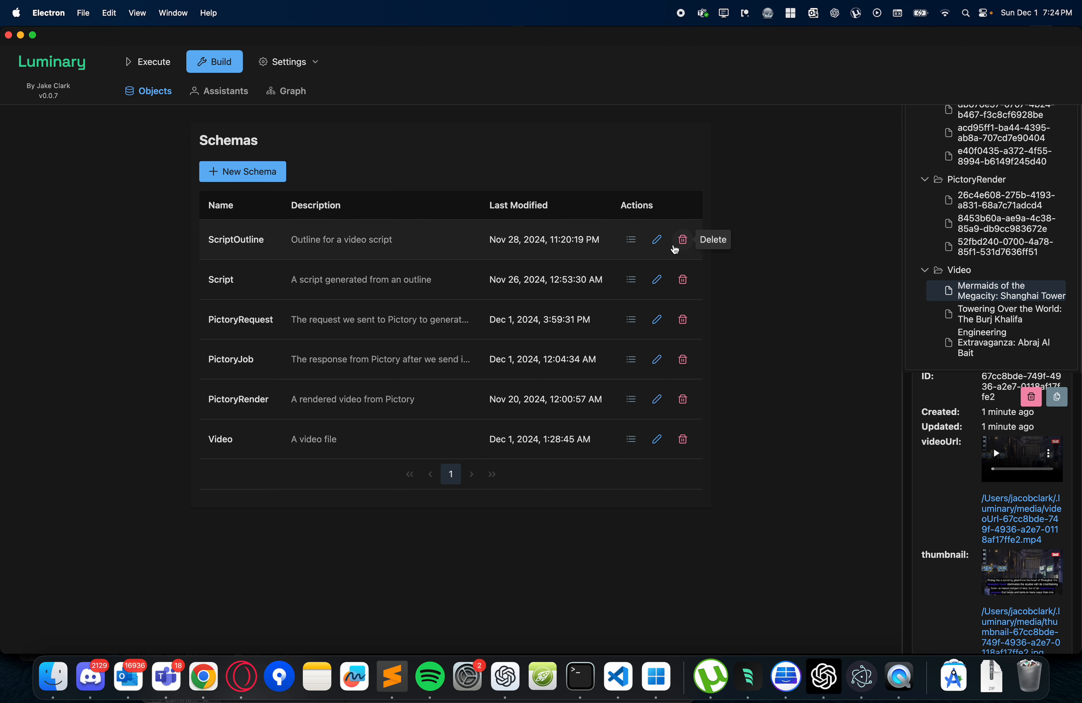
{"action": "left_click", "coordinate": [657, 241]}
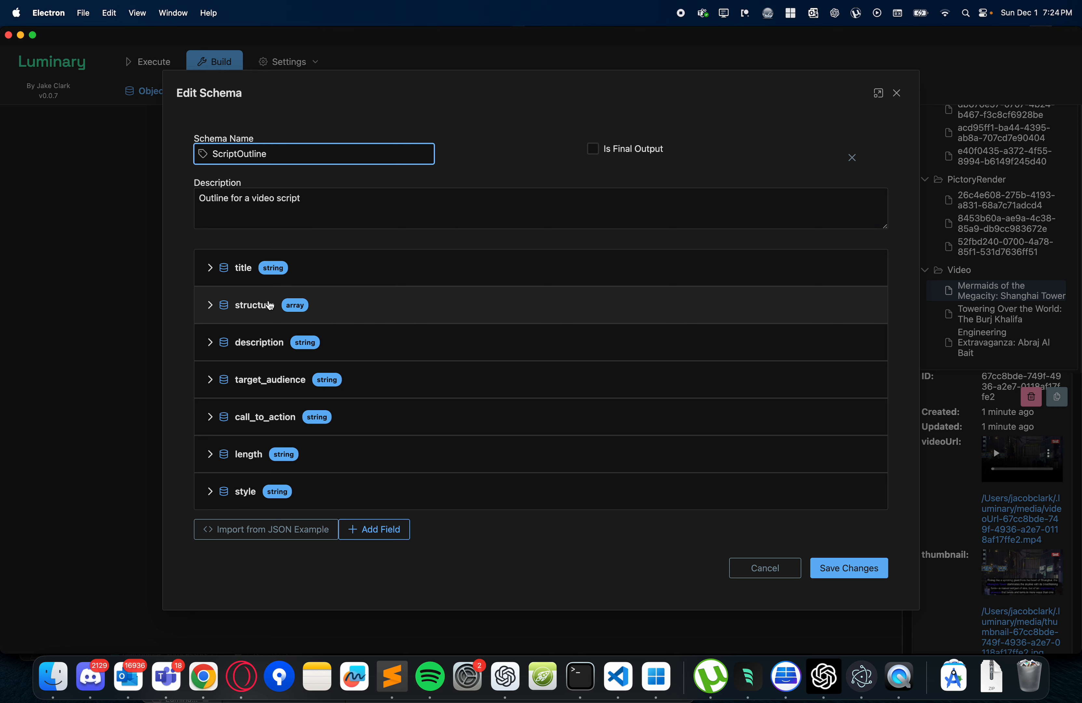
{"action": "left_click", "coordinate": [212, 270]}
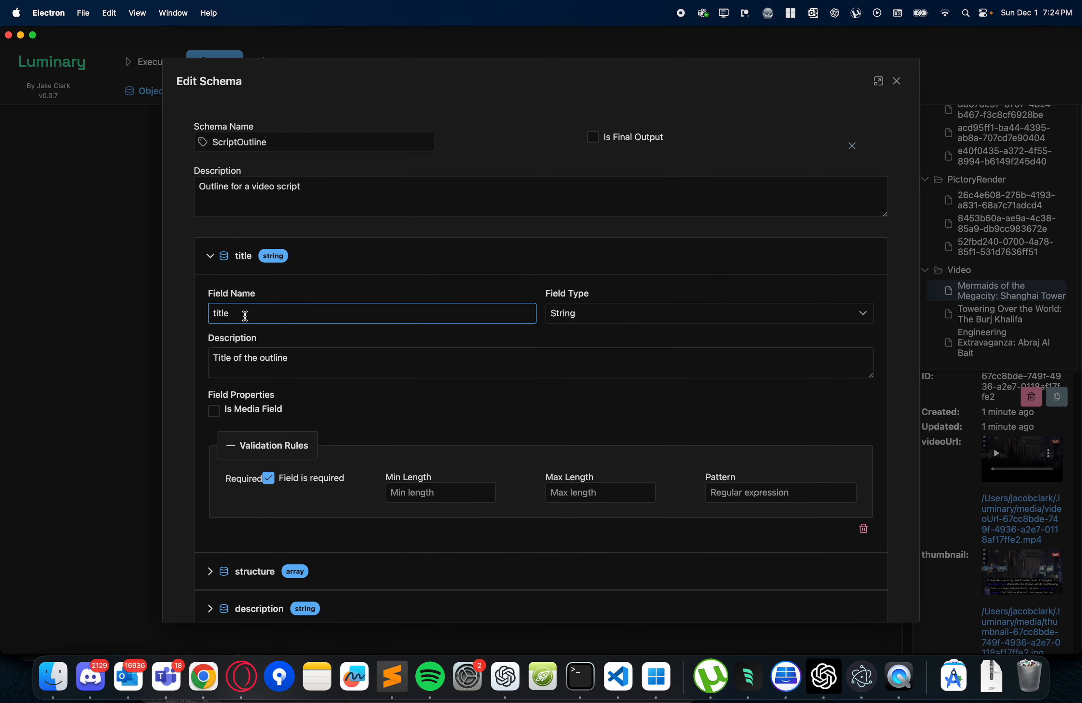
{"action": "scroll", "coordinate": [314, 357], "scroll_direction": "down", "scroll_amount": 2}
{"action": "left_click", "coordinate": [604, 285]}
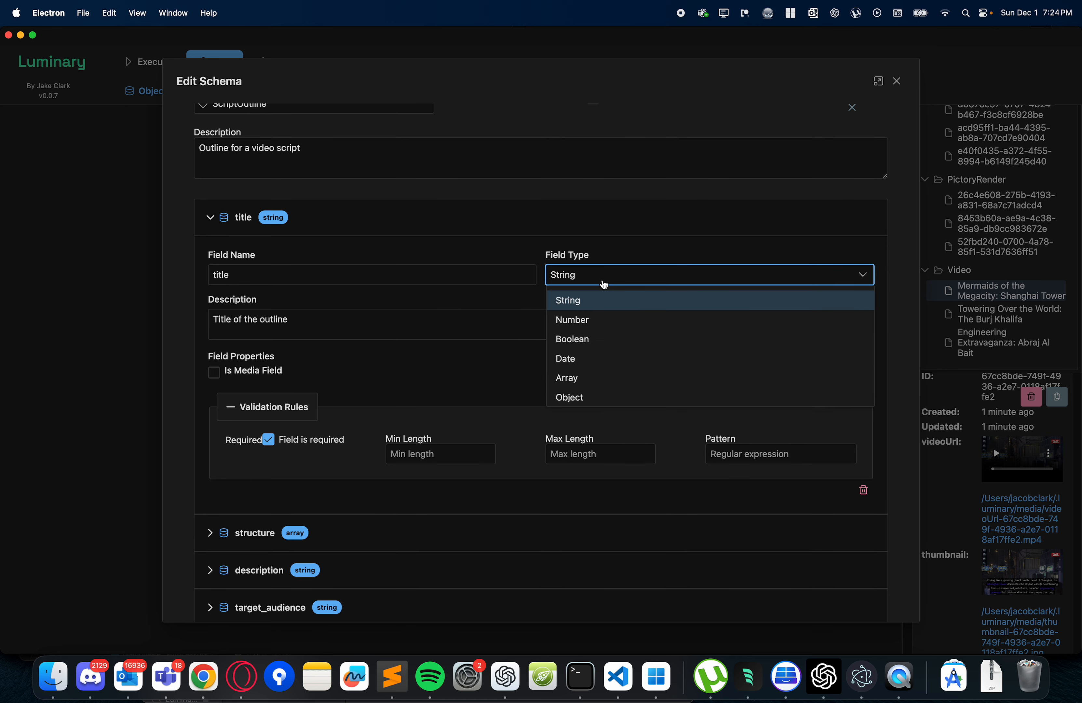
{"action": "left_click", "coordinate": [507, 242]}
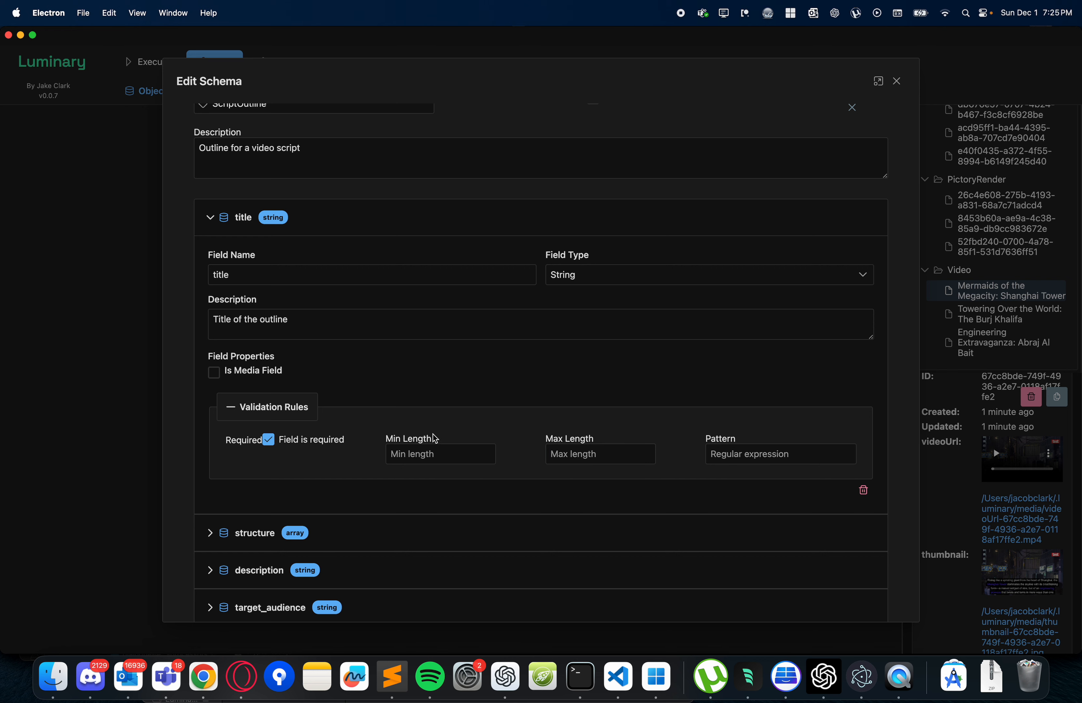
- Expand the structure array field in the ScriptOutline schema, examine its settings and validation rules, and collapse it again
{"action": "scroll", "coordinate": [400, 436], "scroll_direction": "down", "scroll_amount": 4}
{"action": "left_click", "coordinate": [211, 462]}
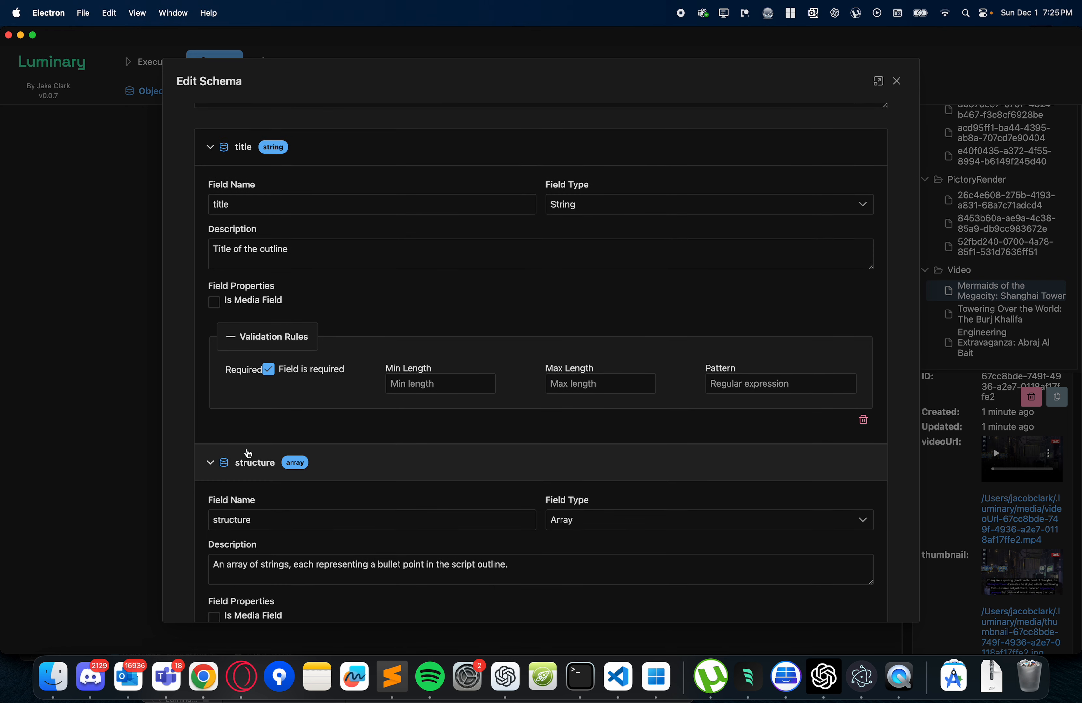
{"action": "scroll", "coordinate": [583, 502], "scroll_direction": "down", "scroll_amount": 8}
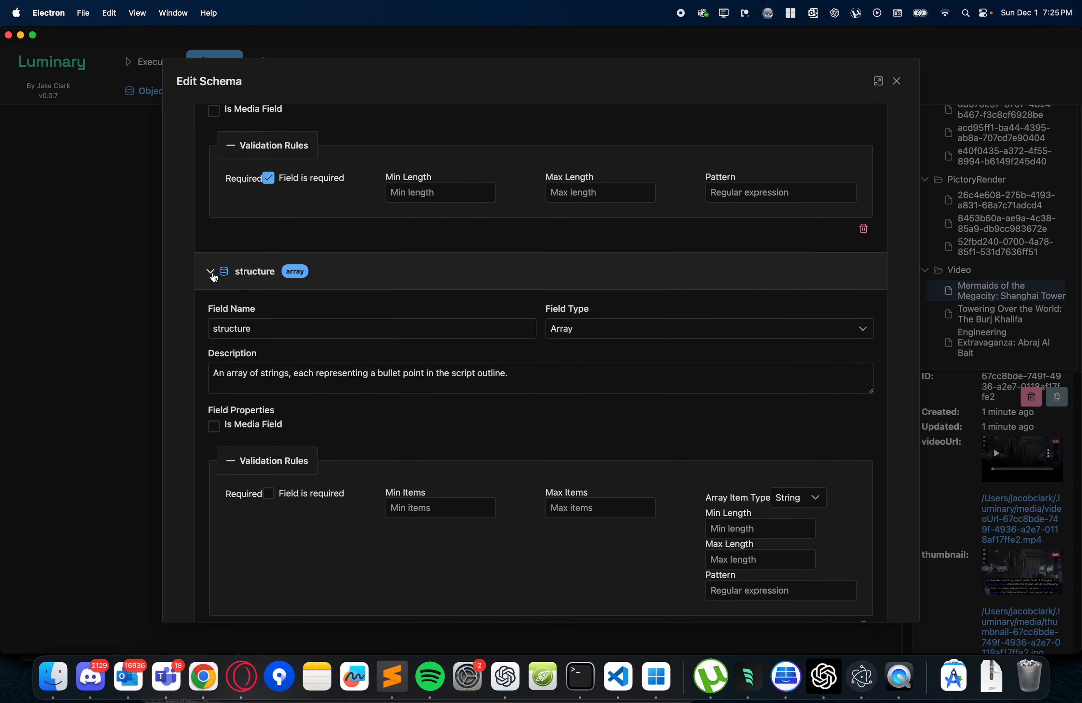
{"action": "left_click", "coordinate": [211, 274]}
{"action": "scroll", "coordinate": [431, 361], "scroll_direction": "up", "scroll_amount": 3}
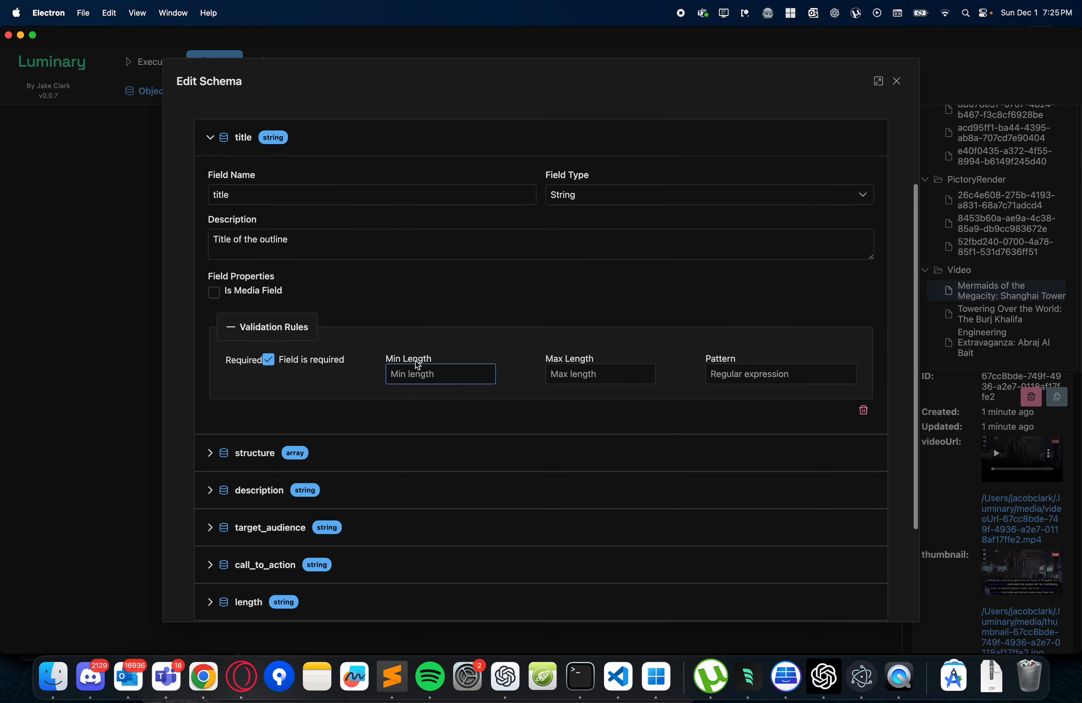
{"action": "scroll", "coordinate": [418, 365], "scroll_direction": "up", "scroll_amount": 3}
{"action": "scroll", "coordinate": [416, 363], "scroll_direction": "down", "scroll_amount": 10}
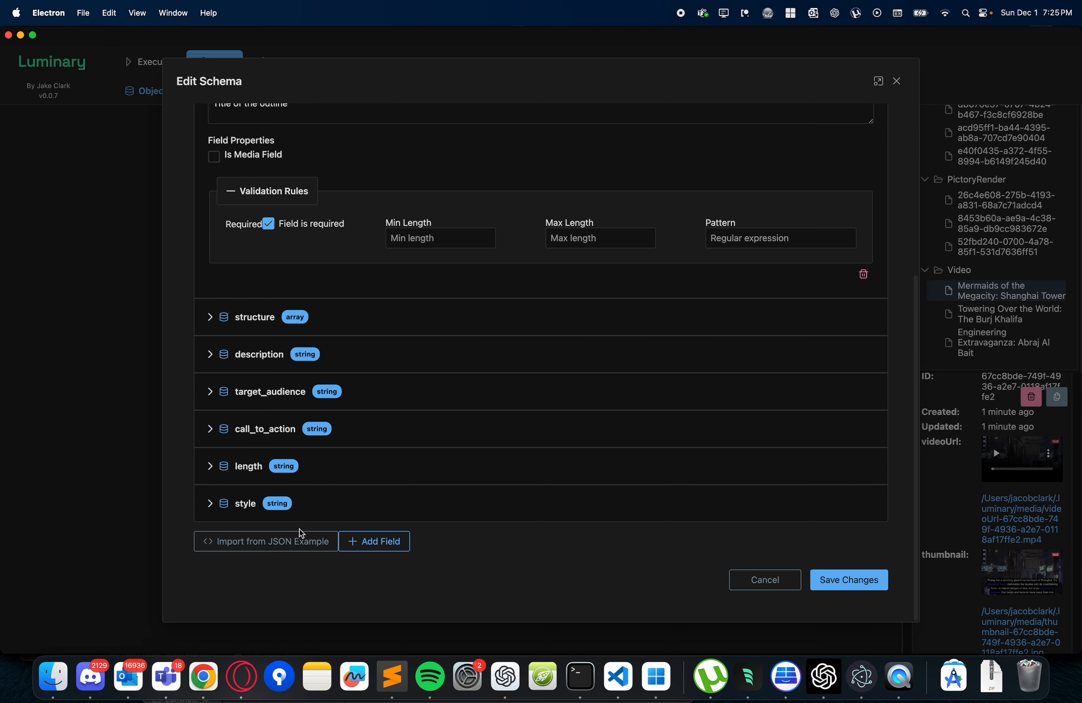
- View the JSON example import editor, cancel it without converting anything, and save the ScriptOutline schema
{"action": "left_click", "coordinate": [290, 548]}
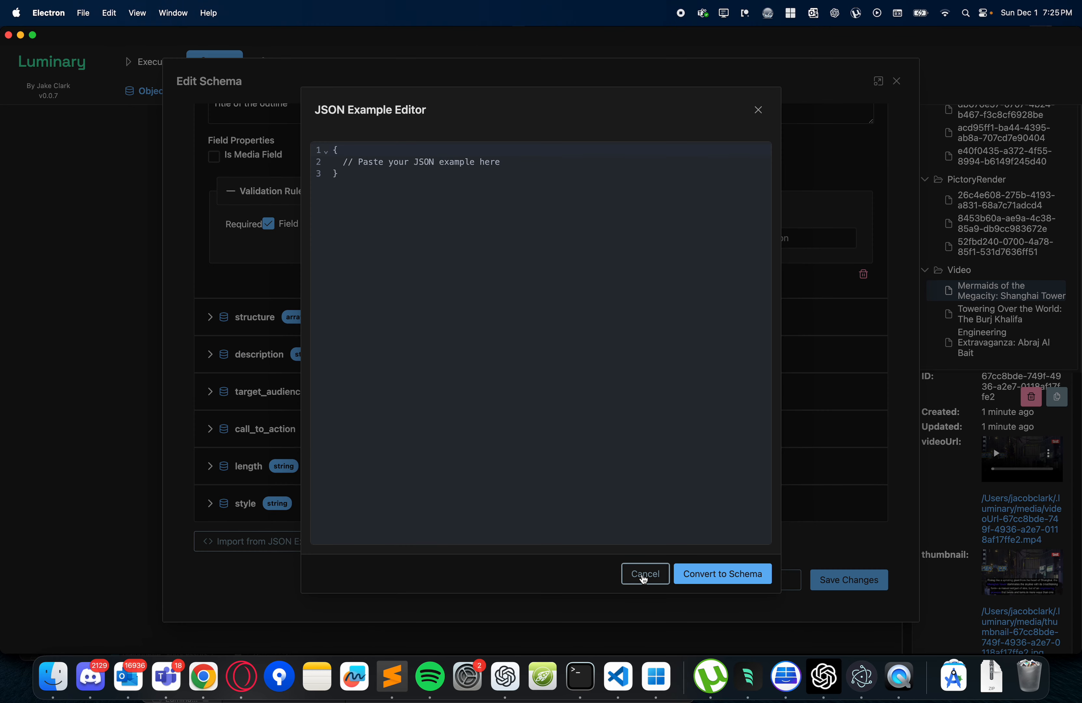
{"action": "left_click", "coordinate": [644, 576]}
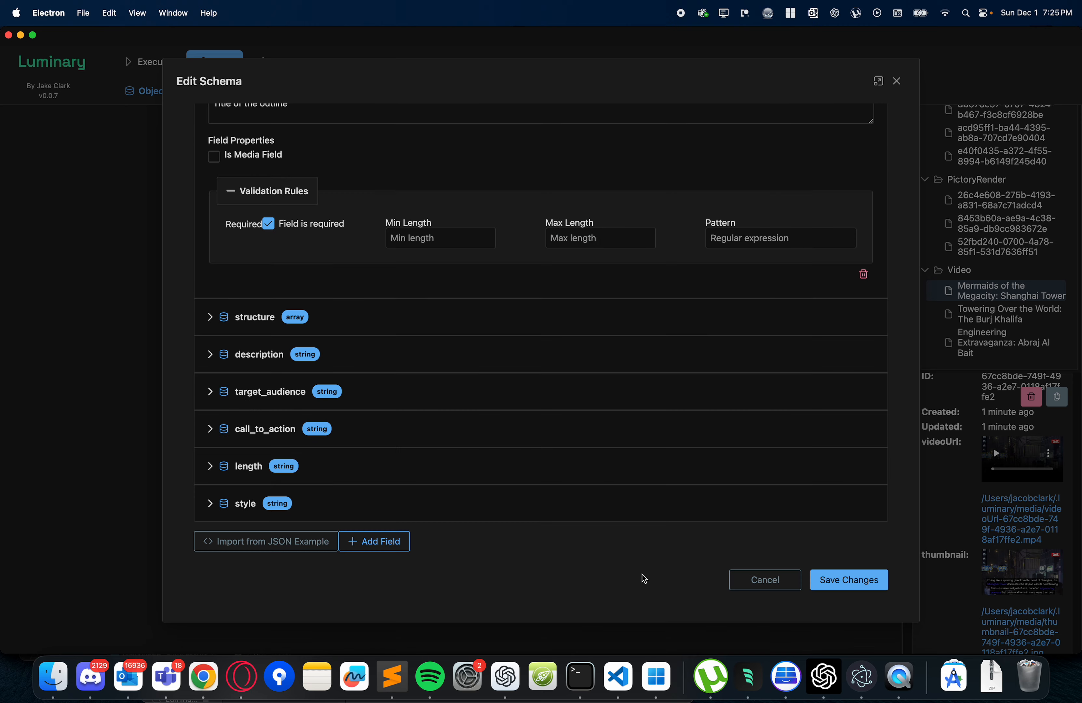
{"action": "scroll", "coordinate": [395, 356], "scroll_direction": "up", "scroll_amount": 5}
{"action": "scroll", "coordinate": [396, 354], "scroll_direction": "down", "scroll_amount": 5}
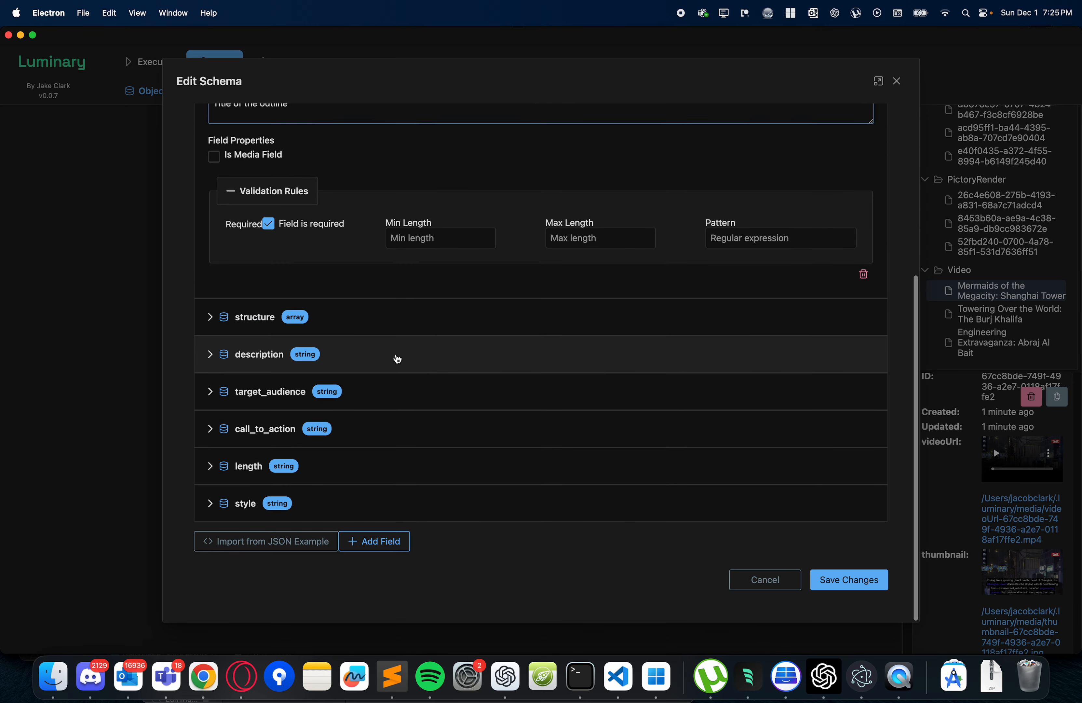
{"action": "left_click", "coordinate": [867, 584]}
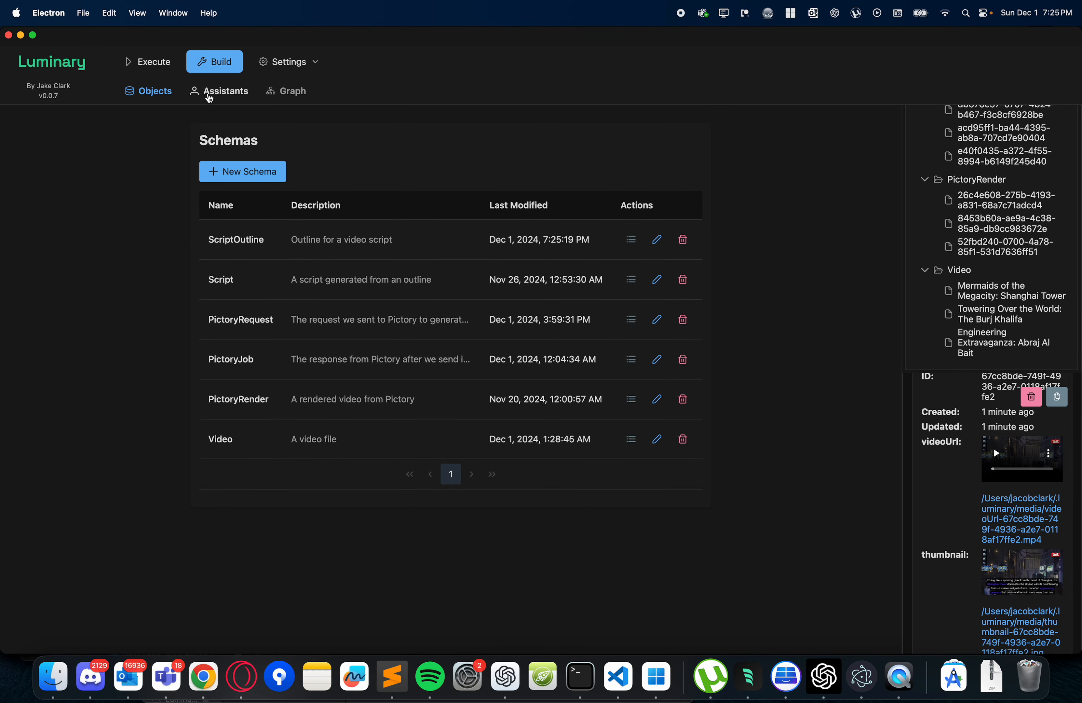
- Open the New Pictory Video Creator assistant for editing and examine its general options, including model, response format and sampling settings
{"action": "left_click", "coordinate": [210, 96]}
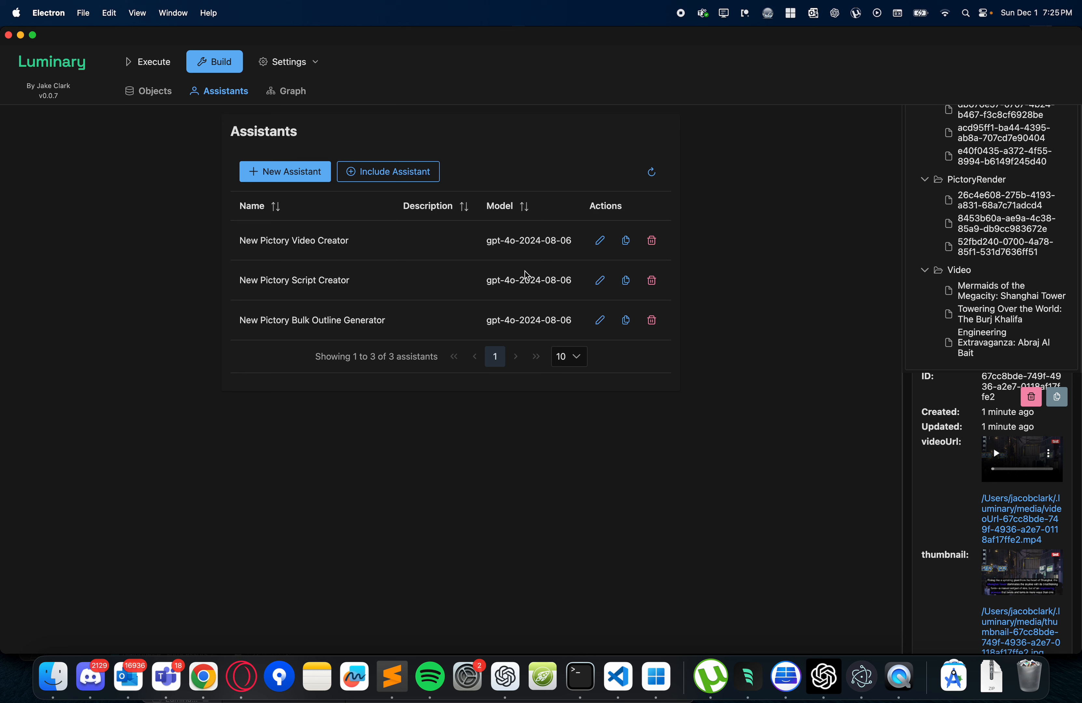
{"action": "left_click", "coordinate": [600, 241]}
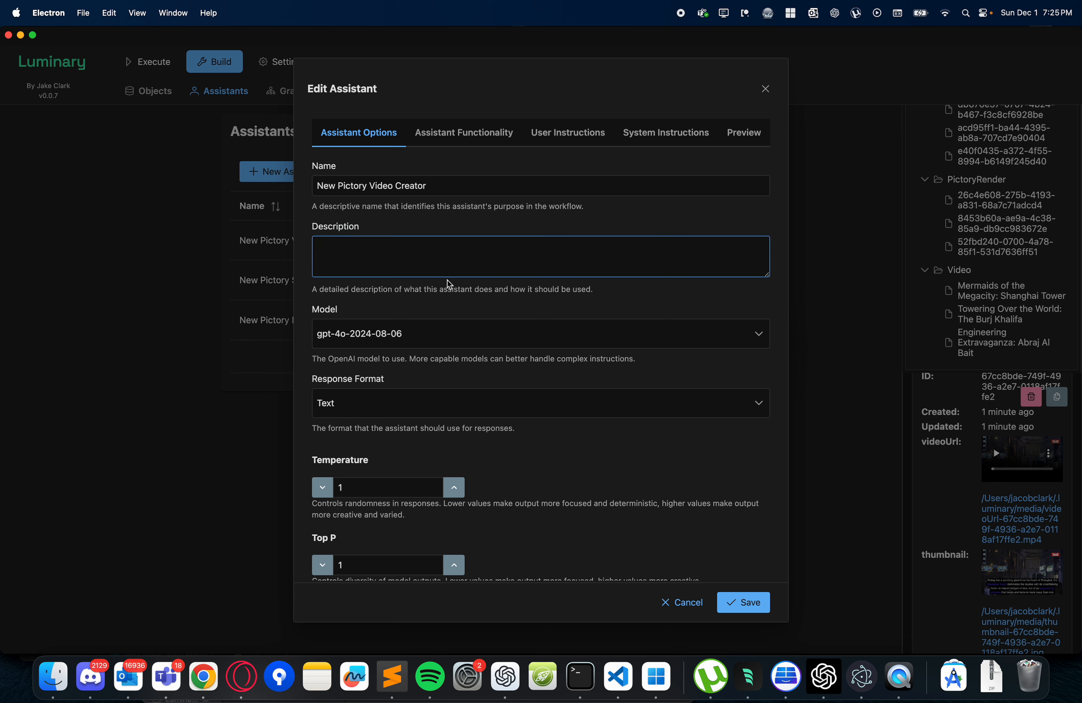
{"action": "scroll", "coordinate": [450, 332], "scroll_direction": "down", "scroll_amount": 1}
{"action": "scroll", "coordinate": [450, 332], "scroll_direction": "up", "scroll_amount": 1}
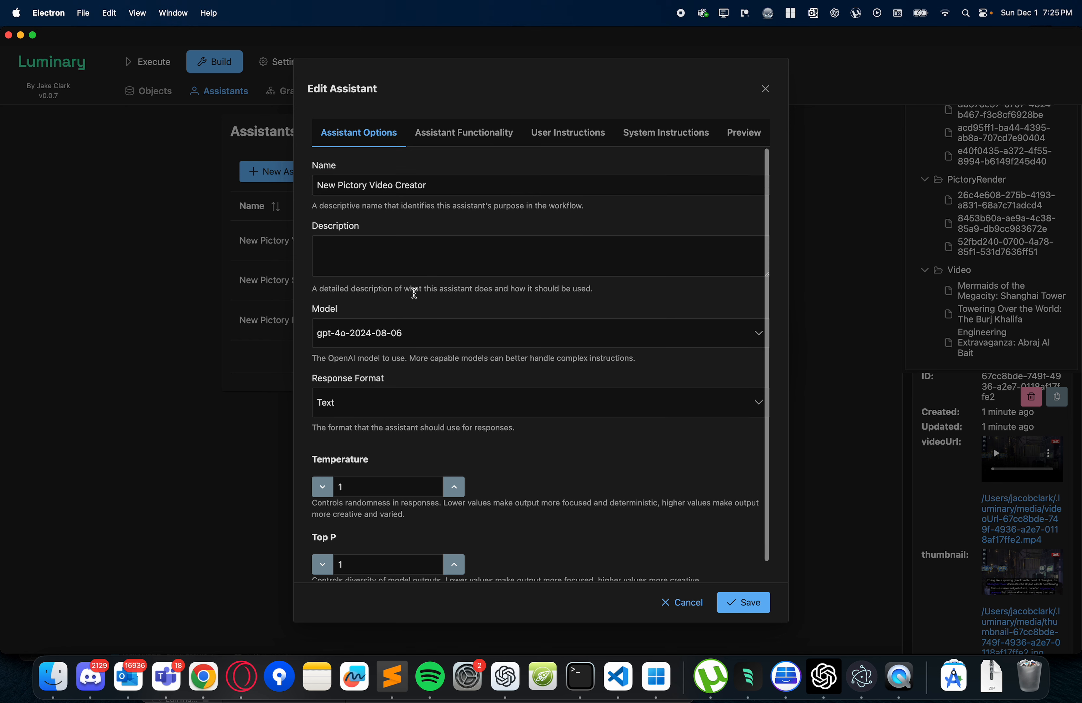
{"action": "scroll", "coordinate": [415, 293], "scroll_direction": "down", "scroll_amount": 1}
{"action": "scroll", "coordinate": [410, 420], "scroll_direction": "up", "scroll_amount": 1}
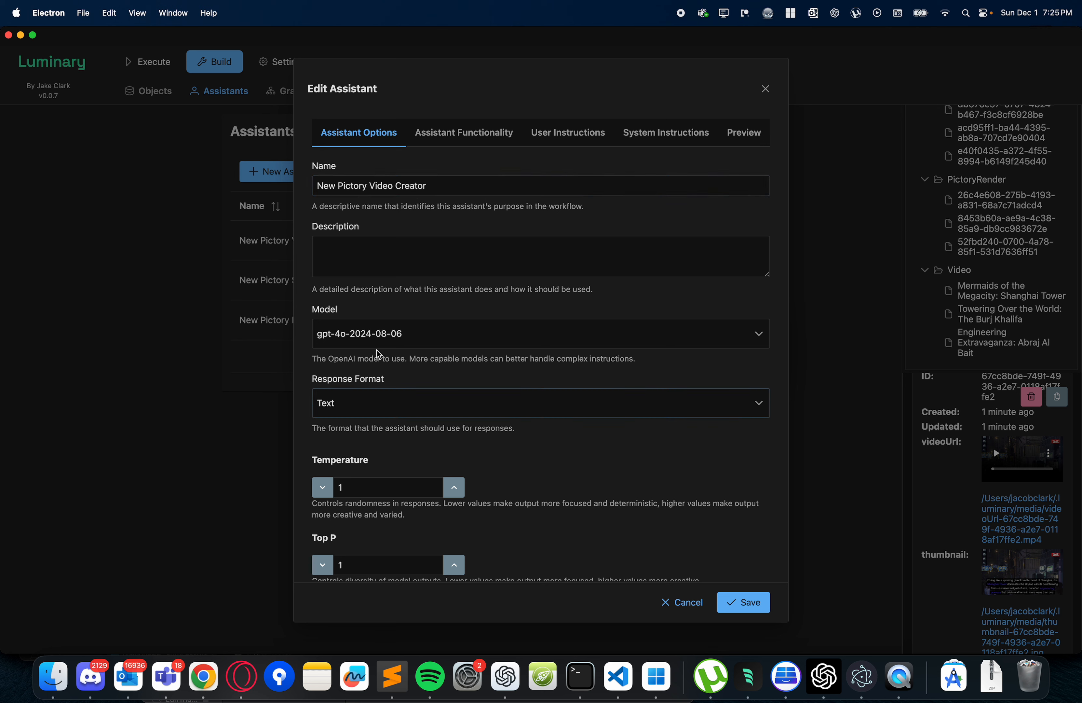
- Examine the schemas available and selected as input and output in the New Pictory Video Creator assistant's functionality settings
{"action": "left_click", "coordinate": [445, 138]}
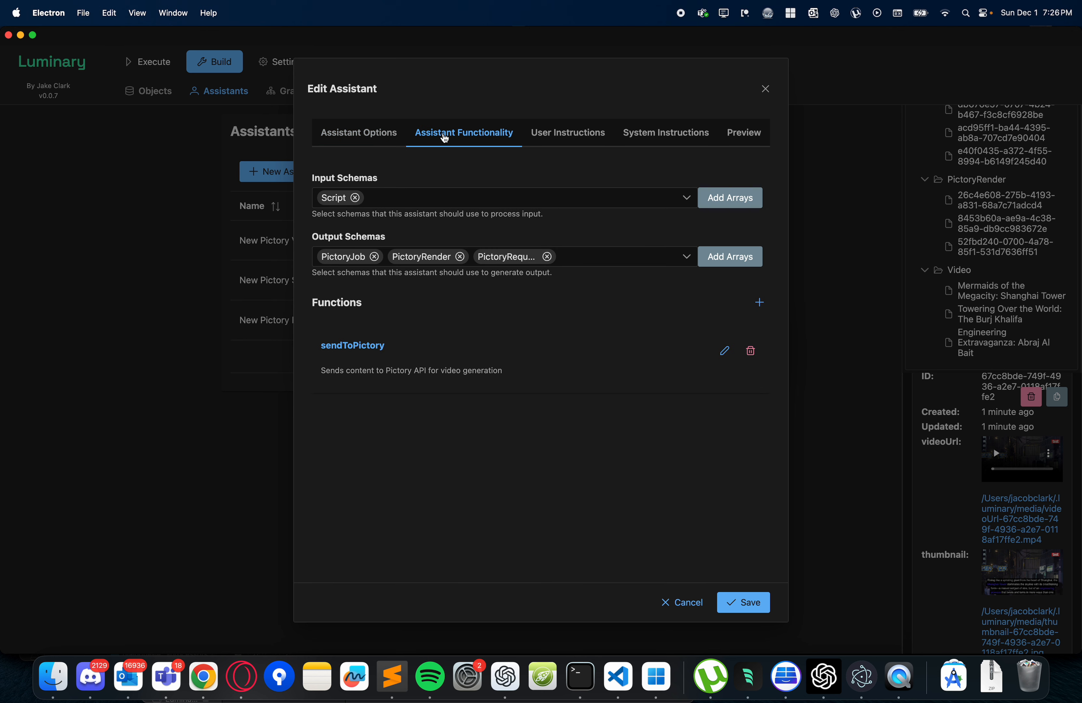
{"action": "left_click", "coordinate": [394, 205]}
{"action": "scroll", "coordinate": [369, 320], "scroll_direction": "down", "scroll_amount": 1}
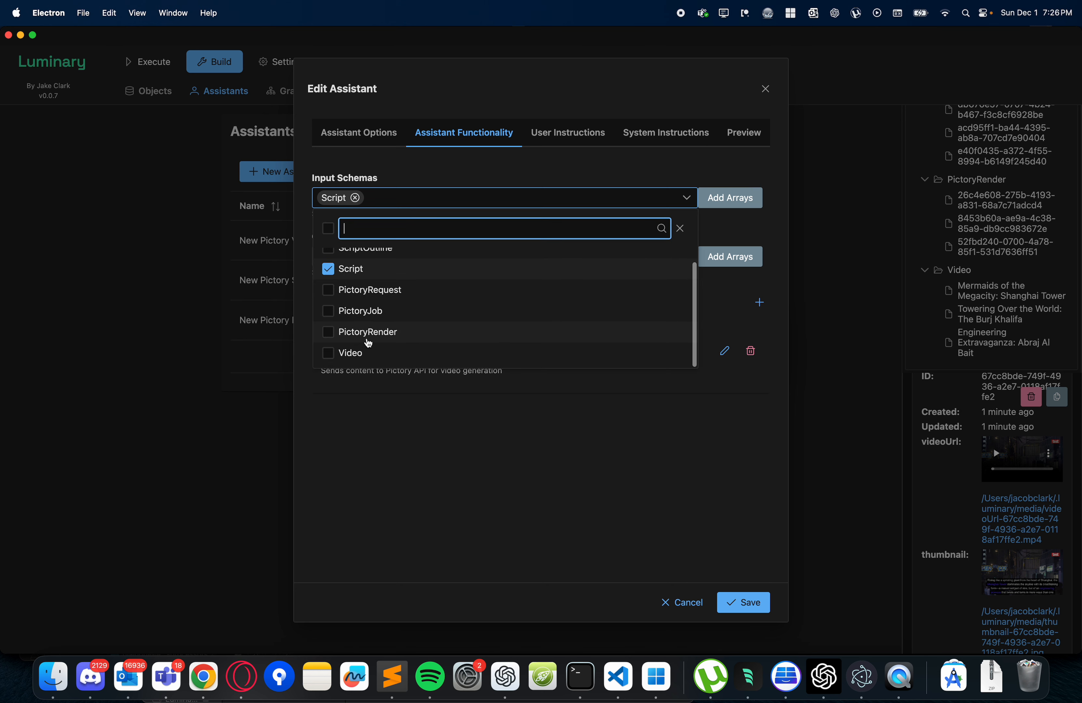
{"action": "scroll", "coordinate": [384, 334], "scroll_direction": "up", "scroll_amount": 1}
{"action": "left_click", "coordinate": [409, 181]}
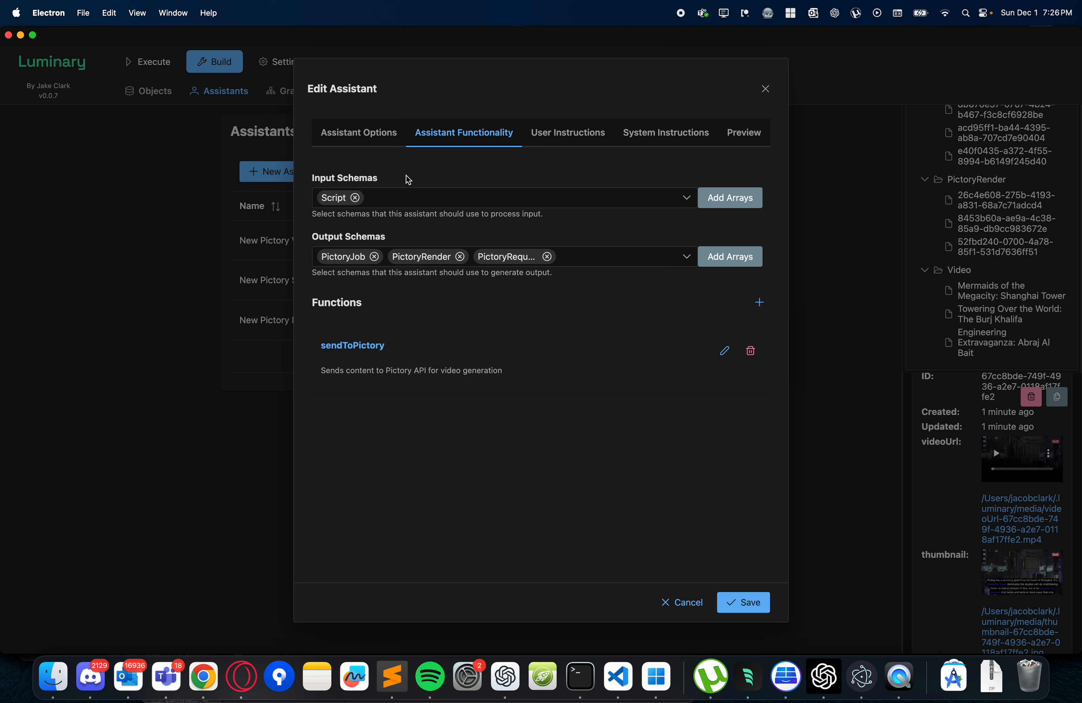
{"action": "left_click", "coordinate": [578, 264]}
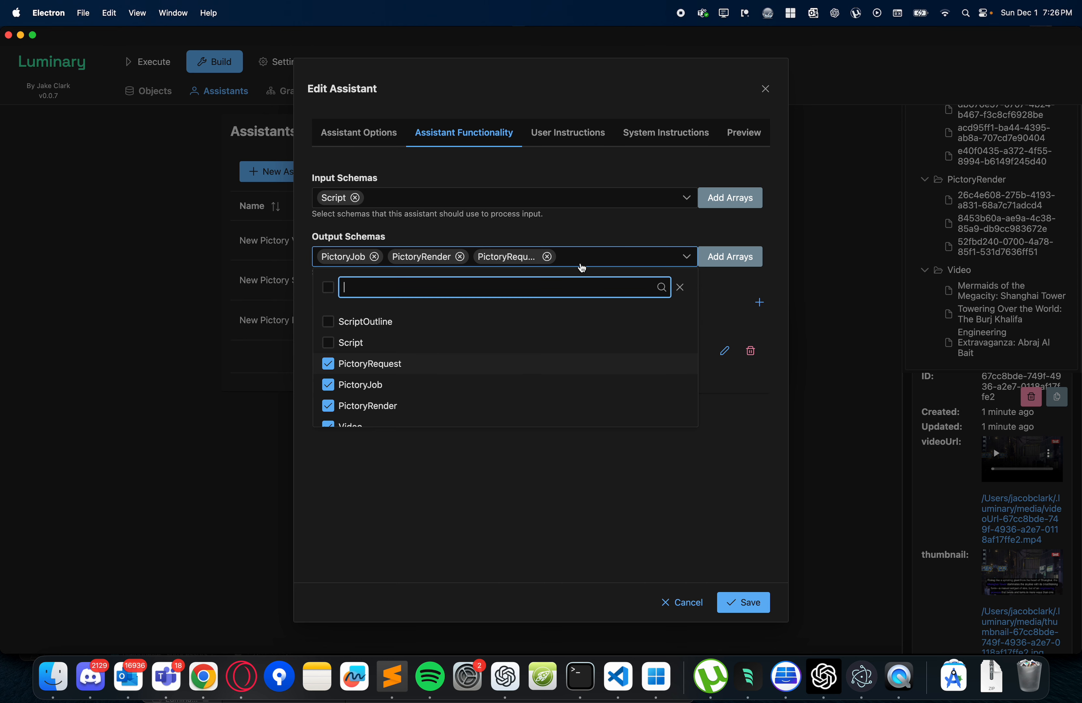
{"action": "scroll", "coordinate": [430, 400], "scroll_direction": "down", "scroll_amount": 1}
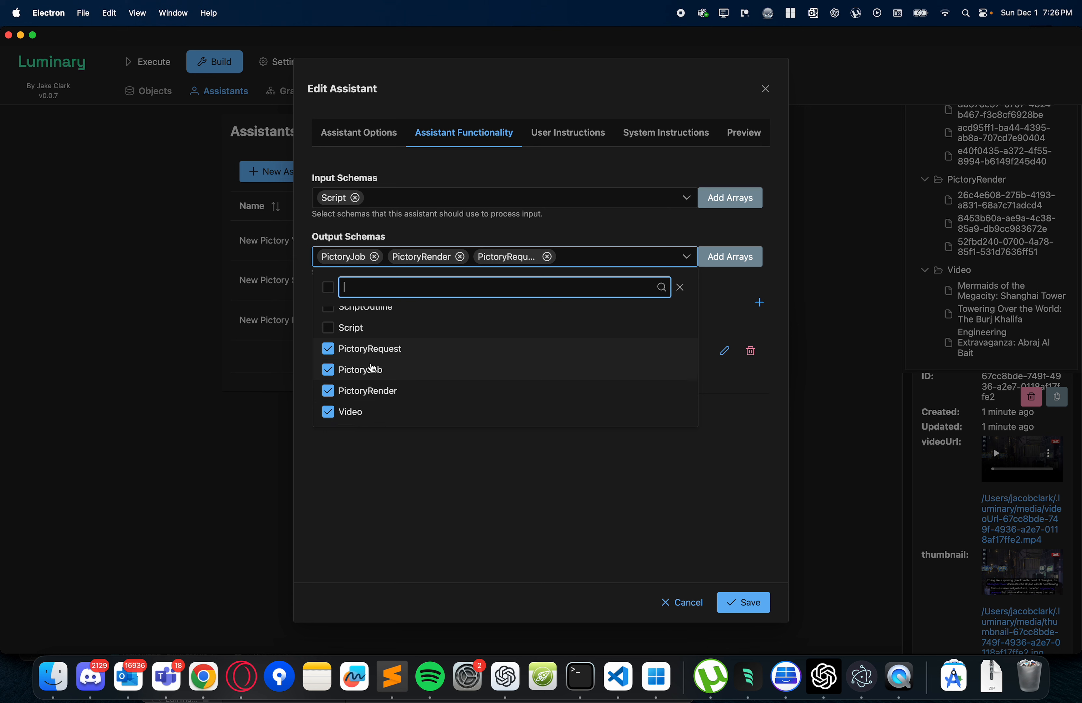
{"action": "left_click", "coordinate": [571, 222]}
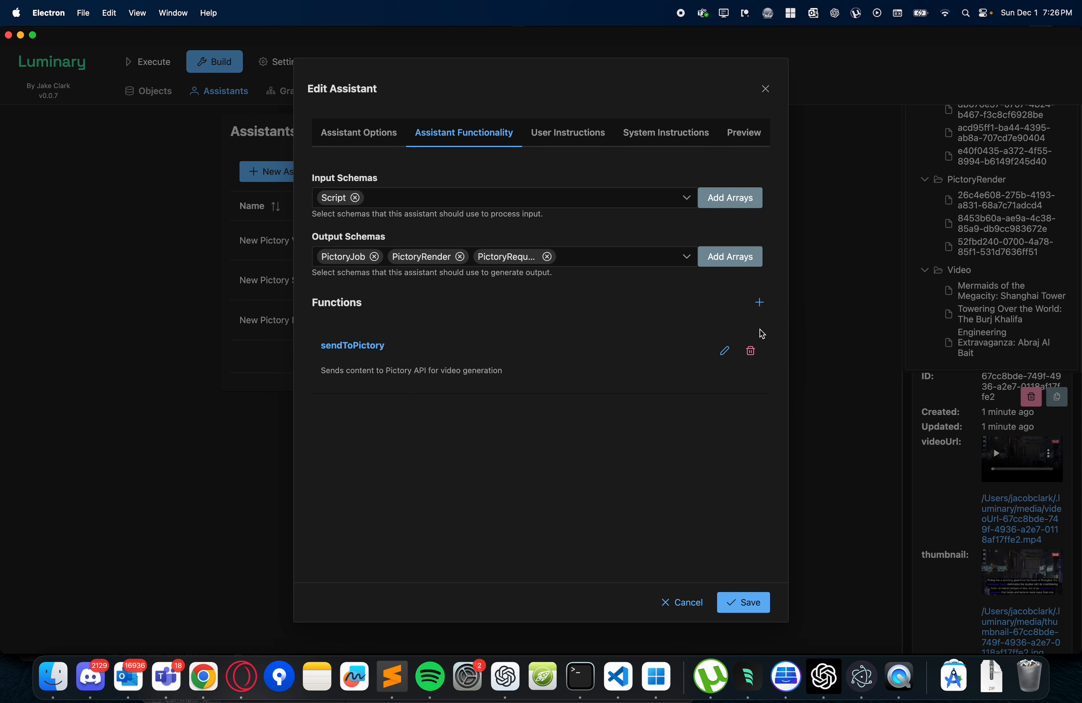
- Open the assistant's sendToPictory function for editing and examine the parameters in its JSON definition, especially the content object
{"action": "left_click", "coordinate": [725, 351]}
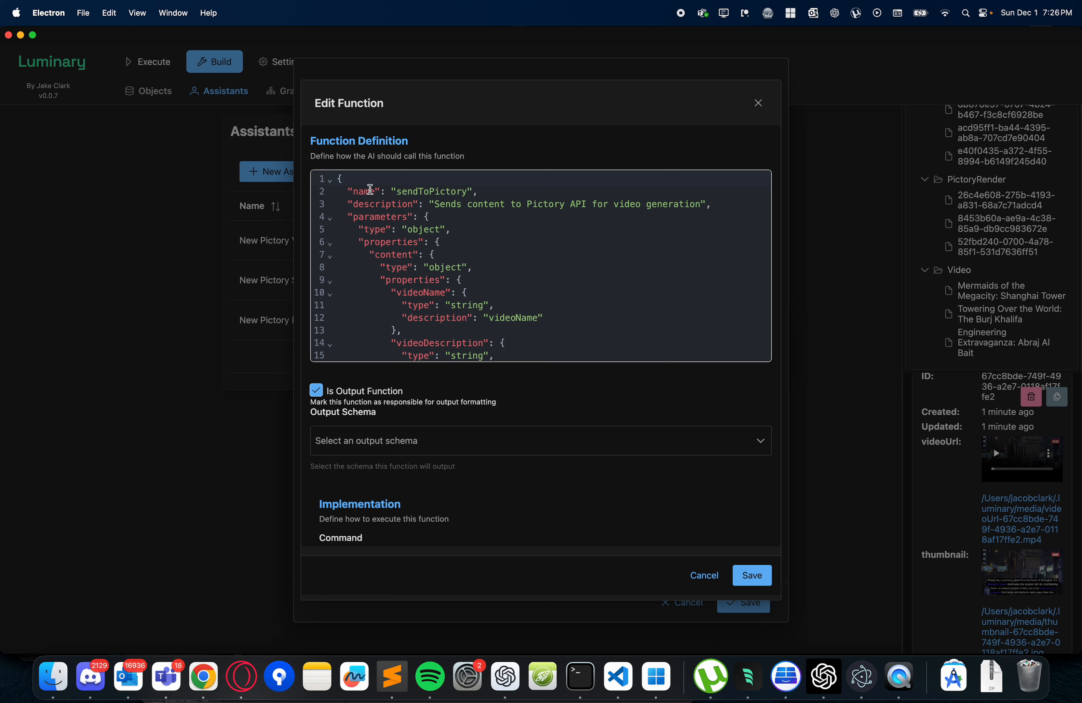
{"action": "scroll", "coordinate": [410, 287], "scroll_direction": "down", "scroll_amount": 3}
{"action": "scroll", "coordinate": [408, 283], "scroll_direction": "up", "scroll_amount": 1}
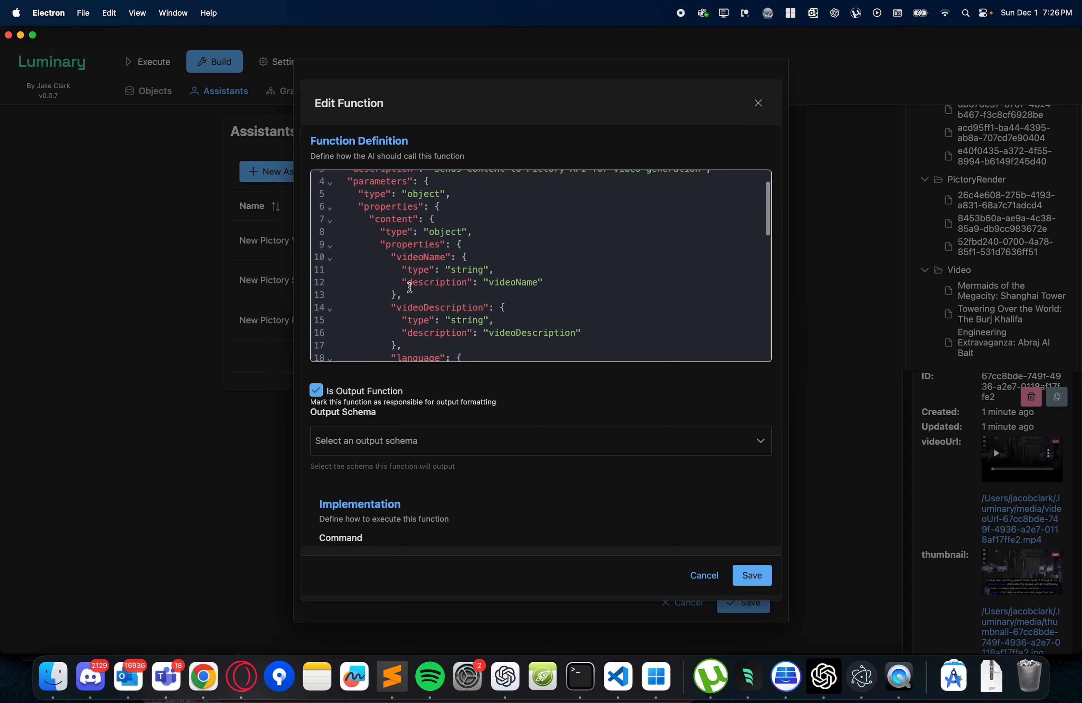
{"action": "left_click_drag", "start_coordinate": [371, 220], "coordinate": [414, 261]}
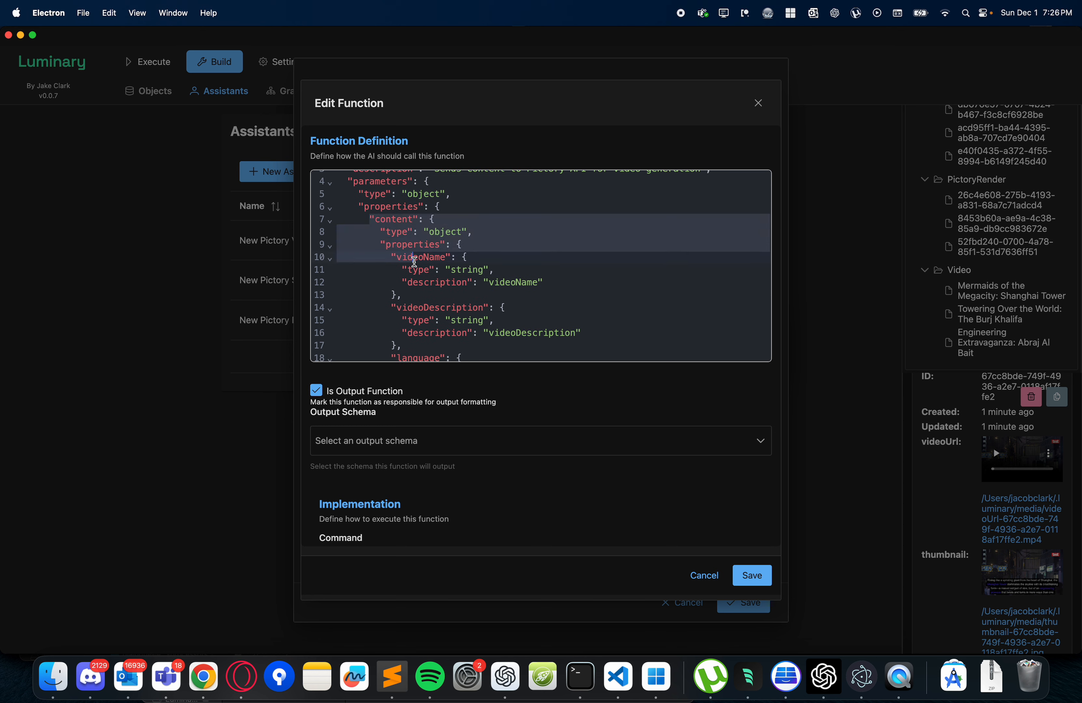
{"action": "scroll", "coordinate": [415, 261], "scroll_direction": "up", "scroll_amount": 1}
{"action": "left_click", "coordinate": [404, 230]}
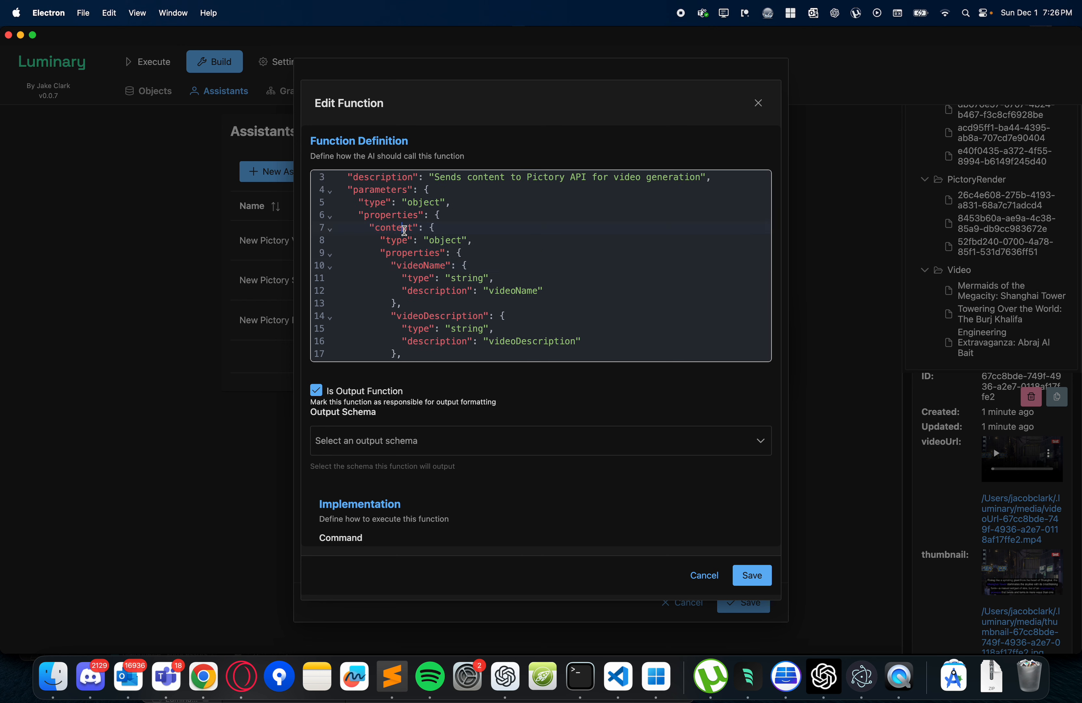
{"action": "scroll", "coordinate": [405, 231], "scroll_direction": "up", "scroll_amount": 2}
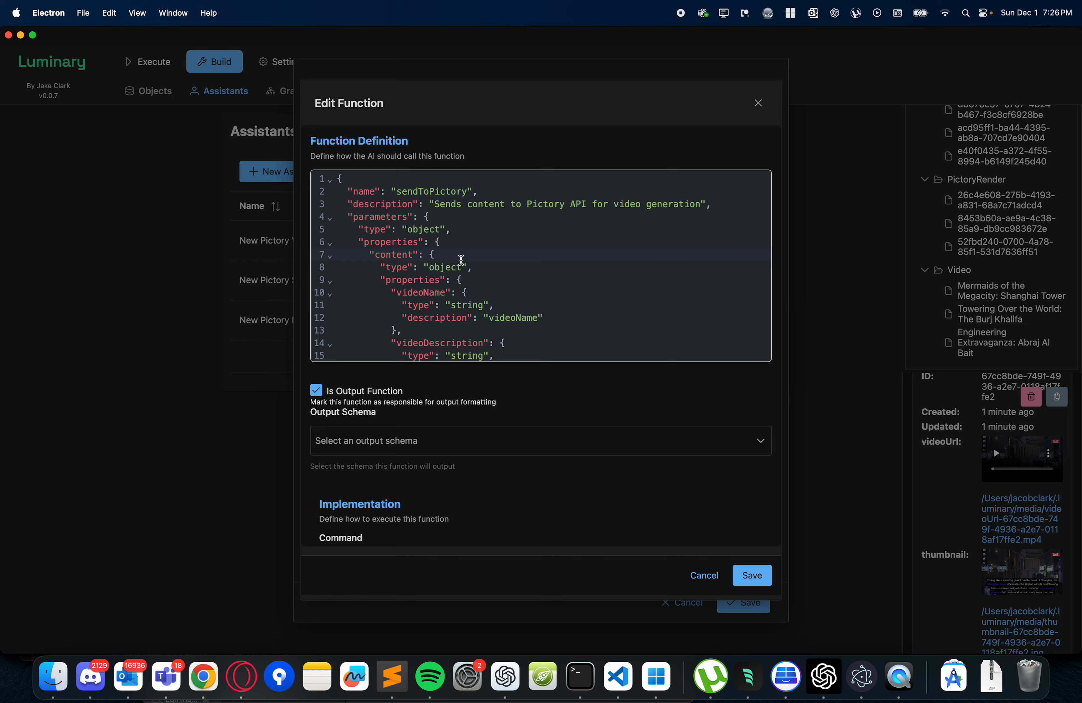
{"action": "scroll", "coordinate": [462, 260], "scroll_direction": "down", "scroll_amount": 6}
{"action": "scroll", "coordinate": [462, 260], "scroll_direction": "up", "scroll_amount": 6}
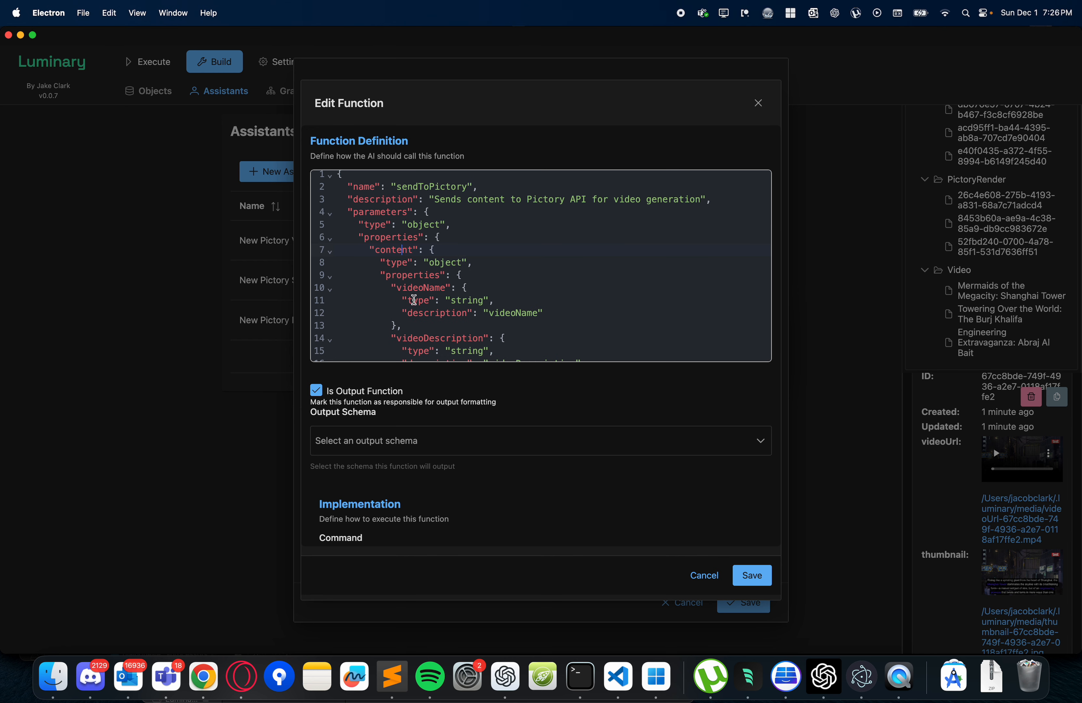
{"action": "scroll", "coordinate": [394, 268], "scroll_direction": "up", "scroll_amount": 1}
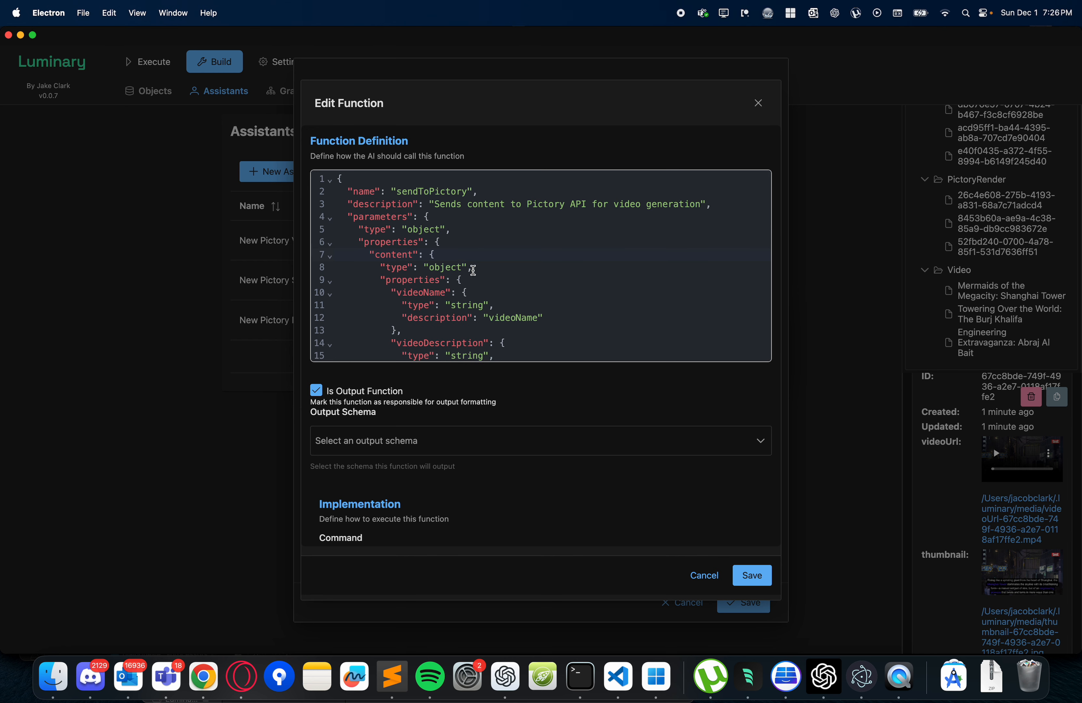
{"action": "scroll", "coordinate": [369, 217], "scroll_direction": "down", "scroll_amount": 8}
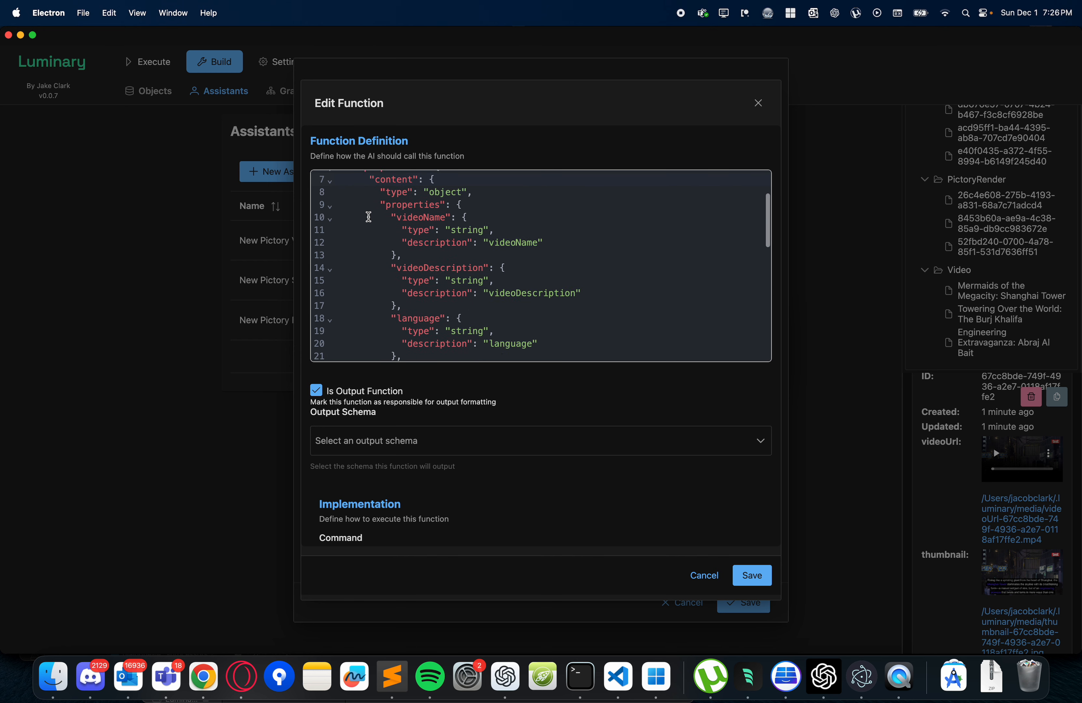
{"action": "scroll", "coordinate": [368, 217], "scroll_direction": "up", "scroll_amount": 8}
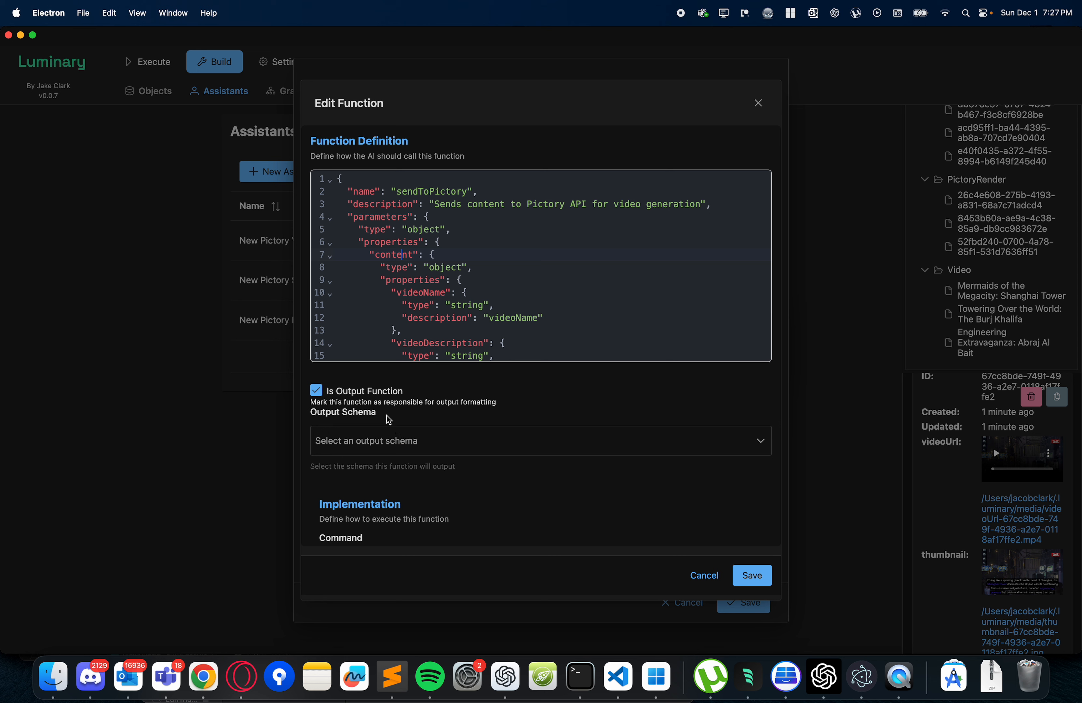
- Try PictoryRender as the sendToPictory function's output schema and look over the regenerated definition
{"action": "left_click", "coordinate": [381, 441]}
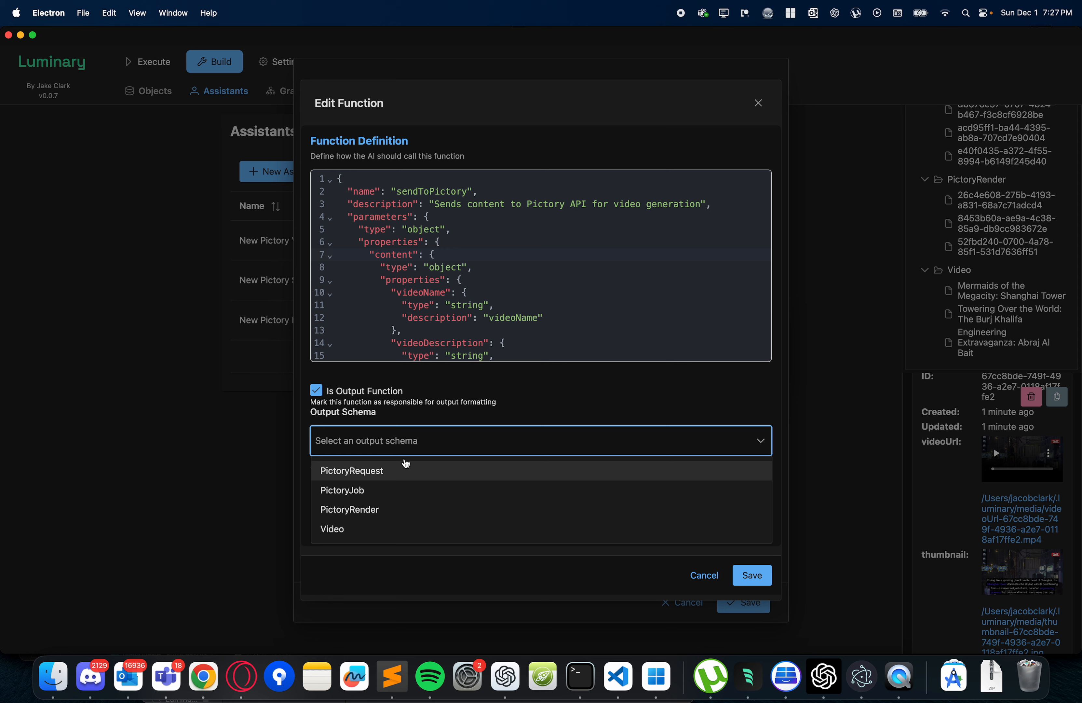
{"action": "left_click", "coordinate": [350, 515]}
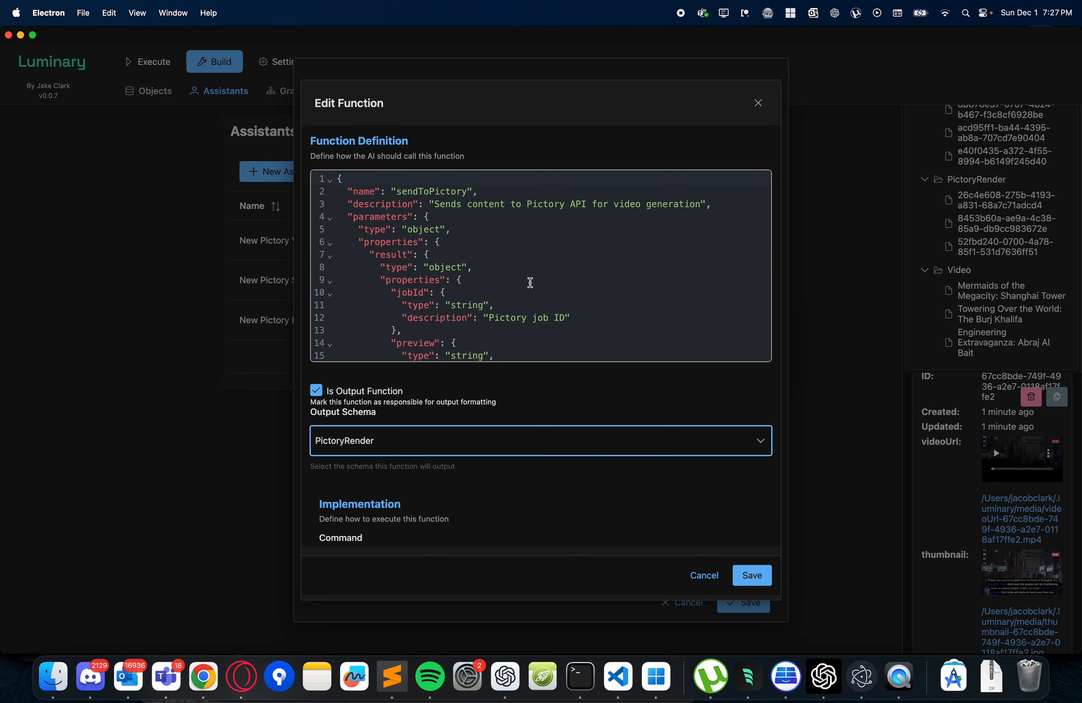
{"action": "scroll", "coordinate": [423, 285], "scroll_direction": "down", "scroll_amount": 2}
- Set the sendToPictory function's output schema to Video
{"action": "left_click", "coordinate": [388, 444]}
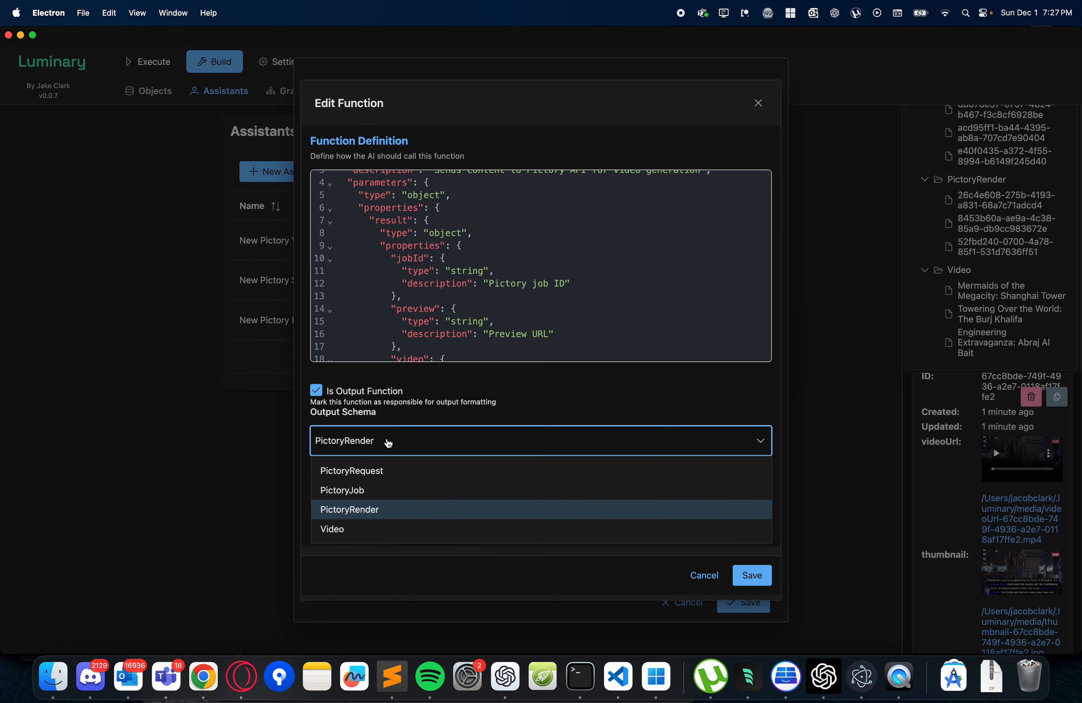
{"action": "left_click", "coordinate": [345, 533]}
{"action": "scroll", "coordinate": [458, 312], "scroll_direction": "up", "scroll_amount": 2}
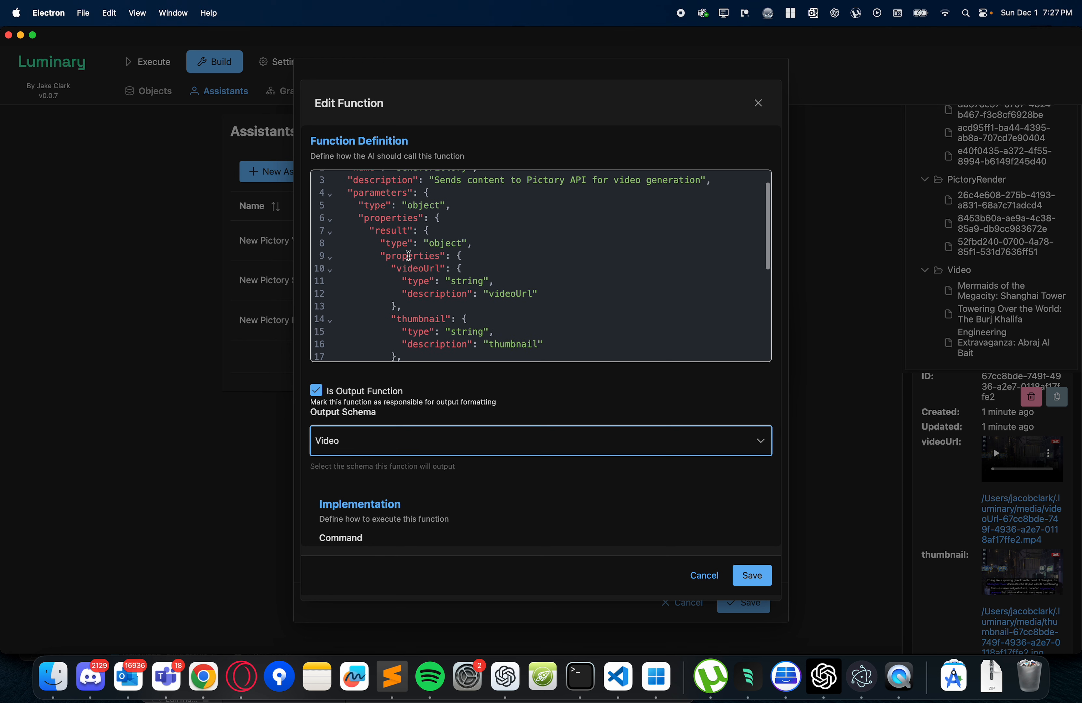
- Rename result to content in the function definition, both as the property under parameters and as the entry in the required list
{"action": "double_click", "coordinate": [391, 231]}
{"action": "type", "text": "content"}
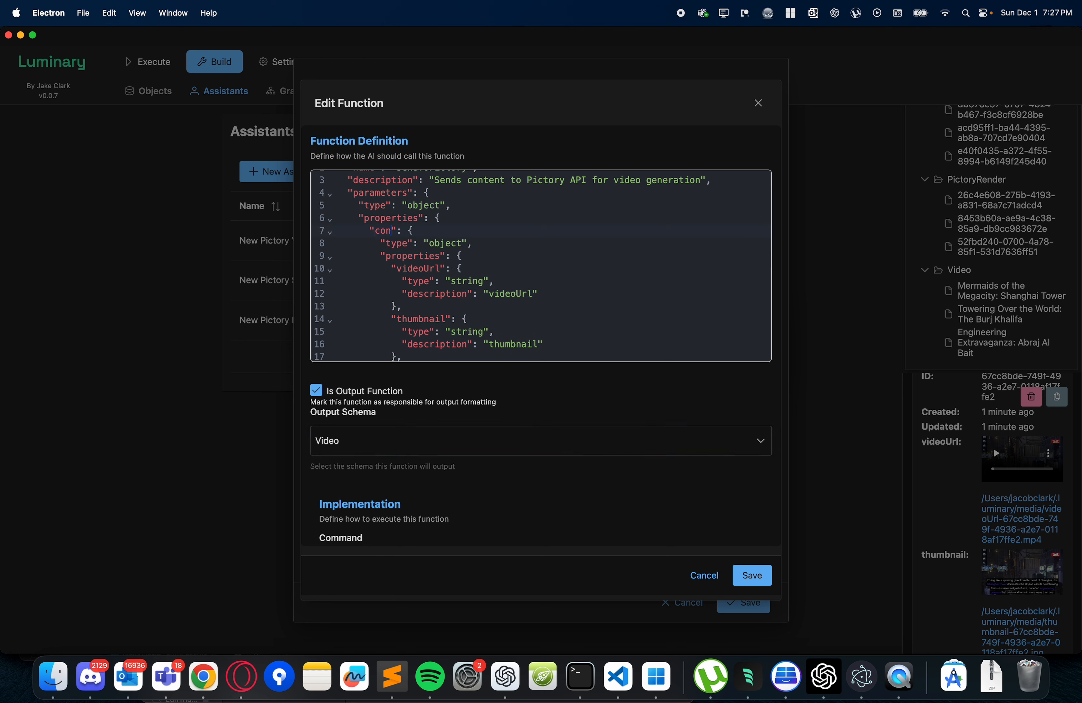
{"action": "scroll", "coordinate": [395, 261], "scroll_direction": "down", "scroll_amount": 10}
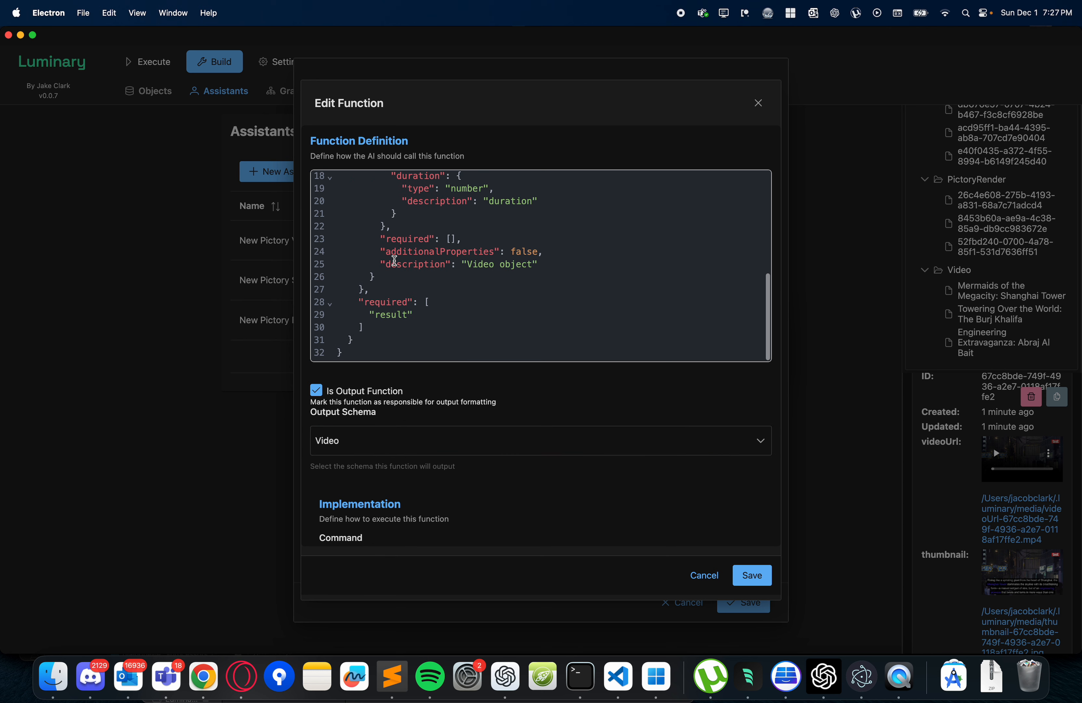
{"action": "double_click", "coordinate": [387, 322]}
{"action": "left_click", "coordinate": [387, 314]}
{"action": "double_click", "coordinate": [387, 315]}
{"action": "type", "text": "content"}
- Examine the sendToPictory function's implementation, focusing on its execution command and script path
{"action": "scroll", "coordinate": [395, 394], "scroll_direction": "down", "scroll_amount": 5}
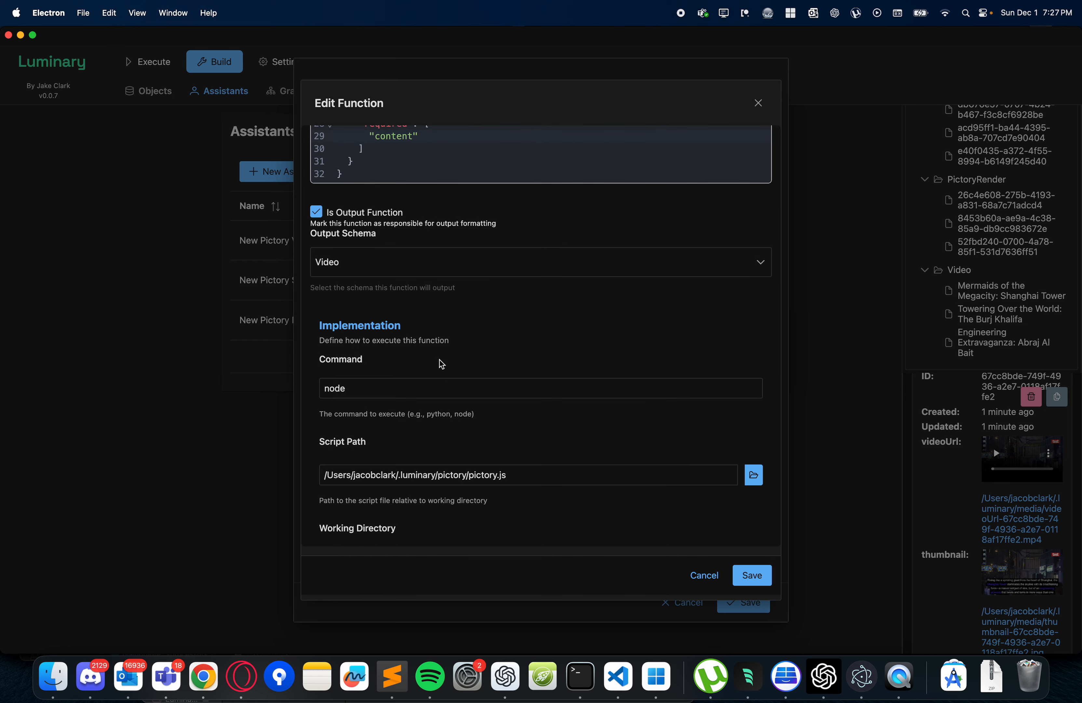
{"action": "scroll", "coordinate": [440, 360], "scroll_direction": "down", "scroll_amount": 5}
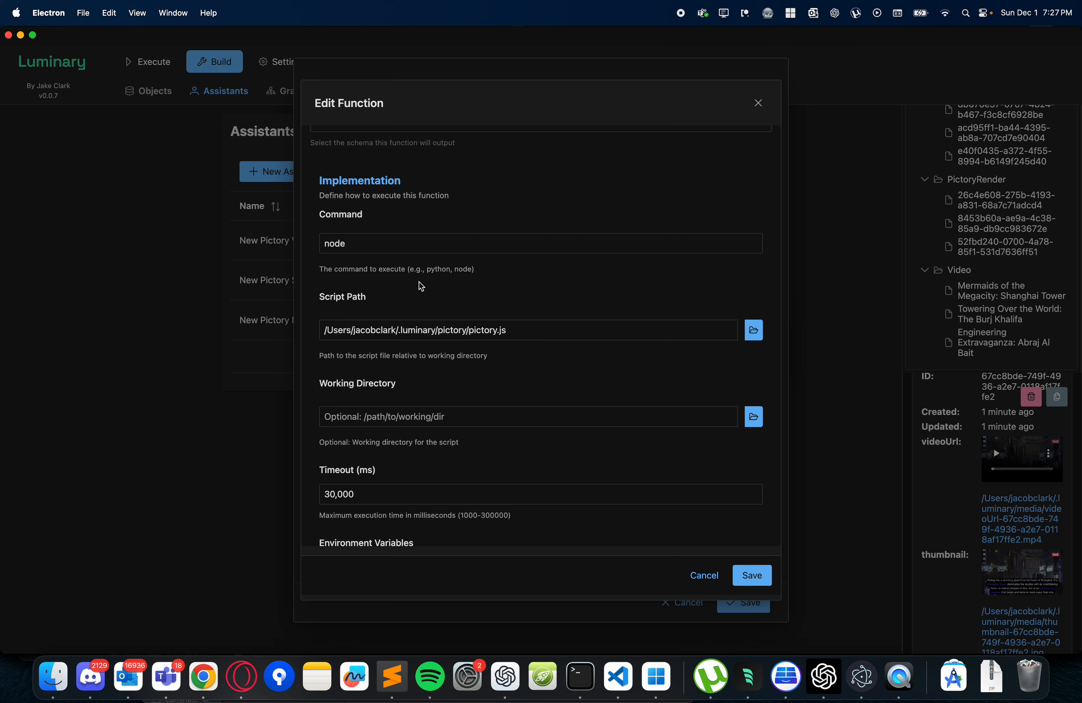
{"action": "left_click", "coordinate": [347, 243]}
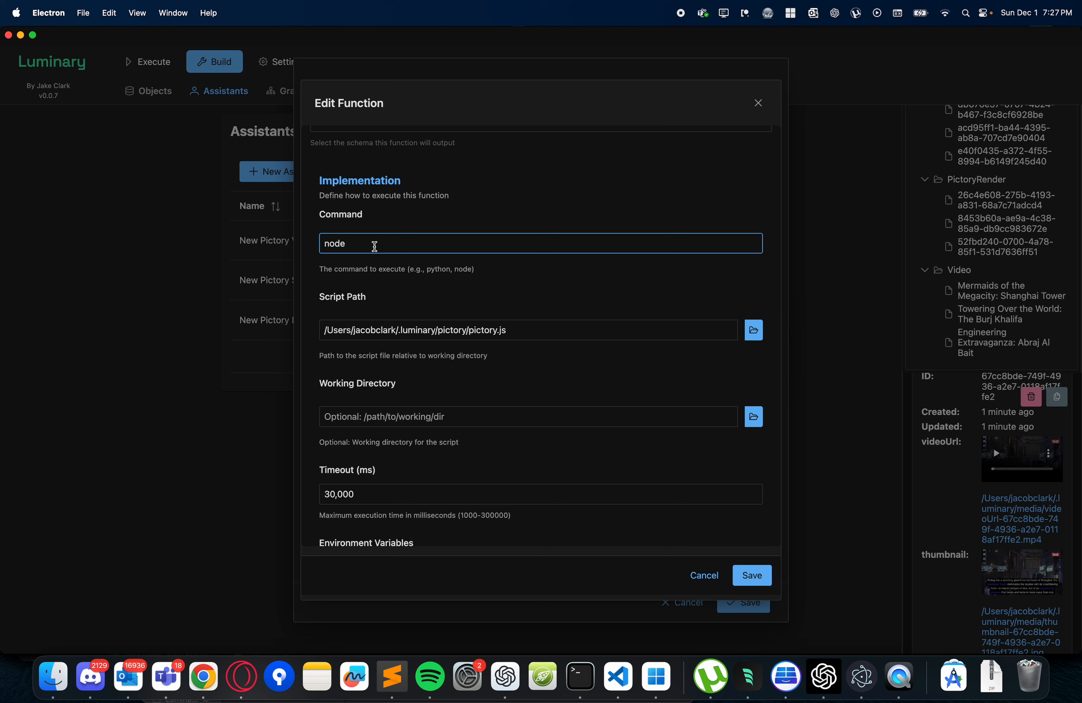
{"action": "double_click", "coordinate": [357, 244]}
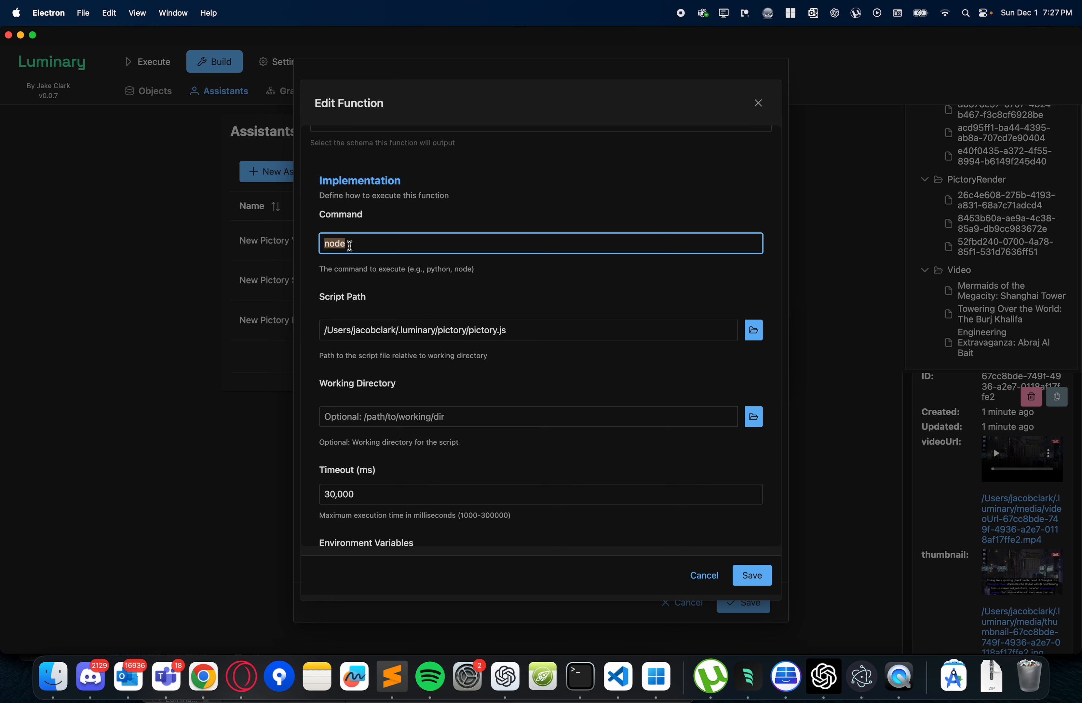
{"action": "scroll", "coordinate": [390, 251], "scroll_direction": "up", "scroll_amount": 3}
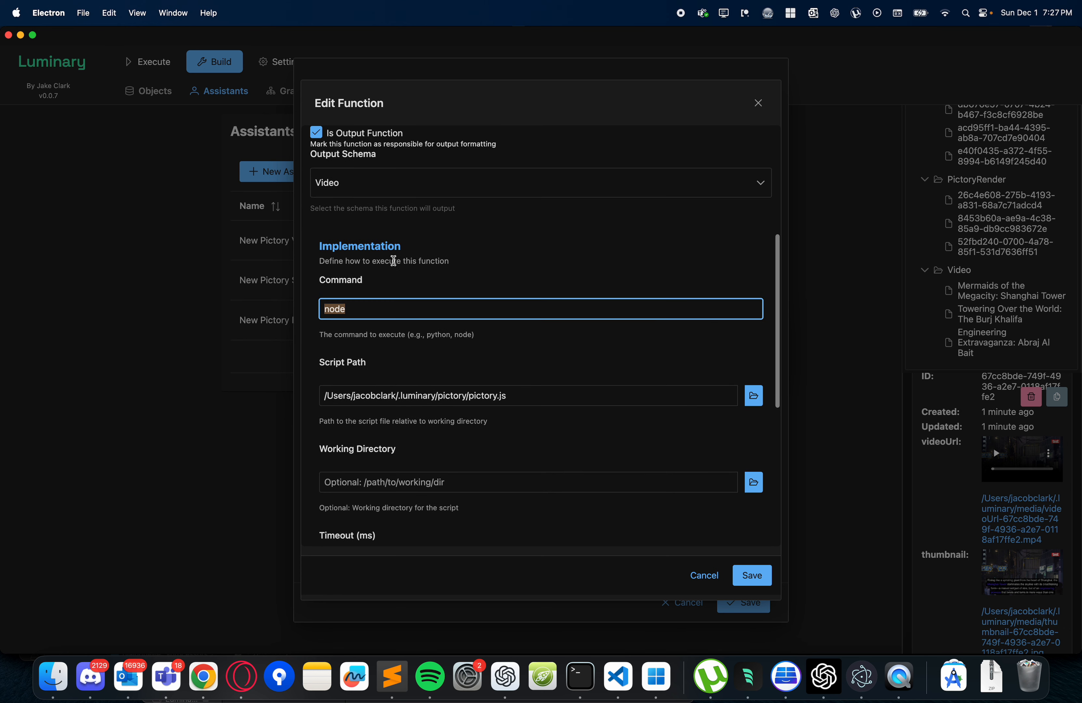
{"action": "triple_click", "coordinate": [523, 400]}
{"action": "left_click_drag", "start_coordinate": [347, 391], "coordinate": [326, 396]}
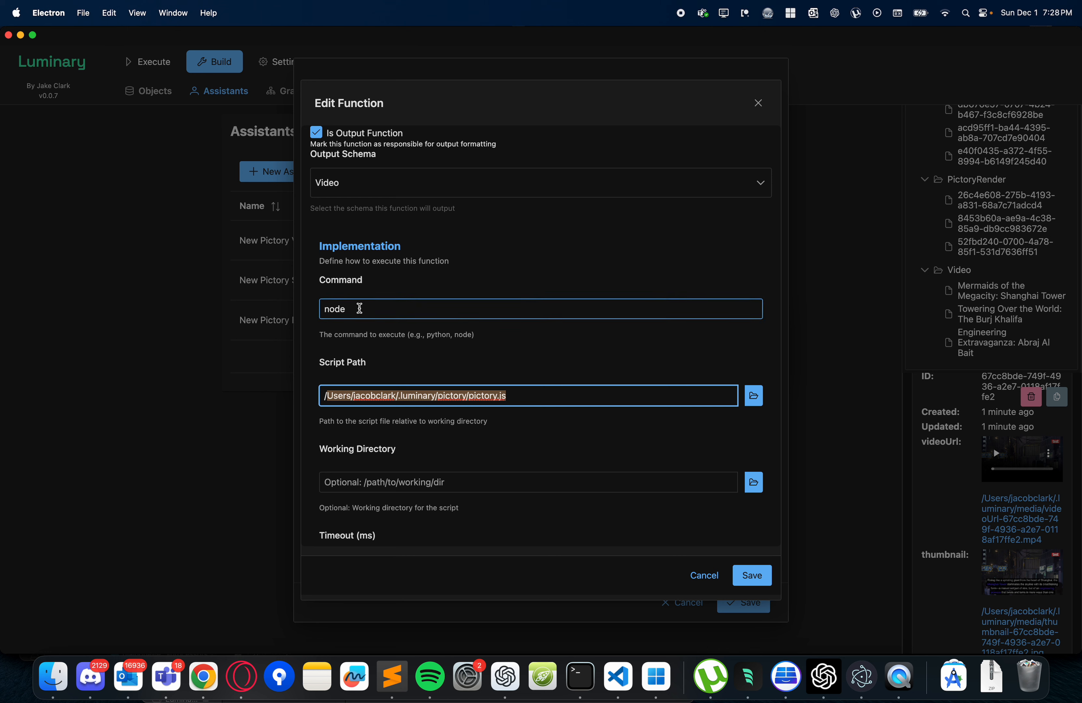
{"action": "left_click_drag", "start_coordinate": [359, 308], "coordinate": [303, 309]}
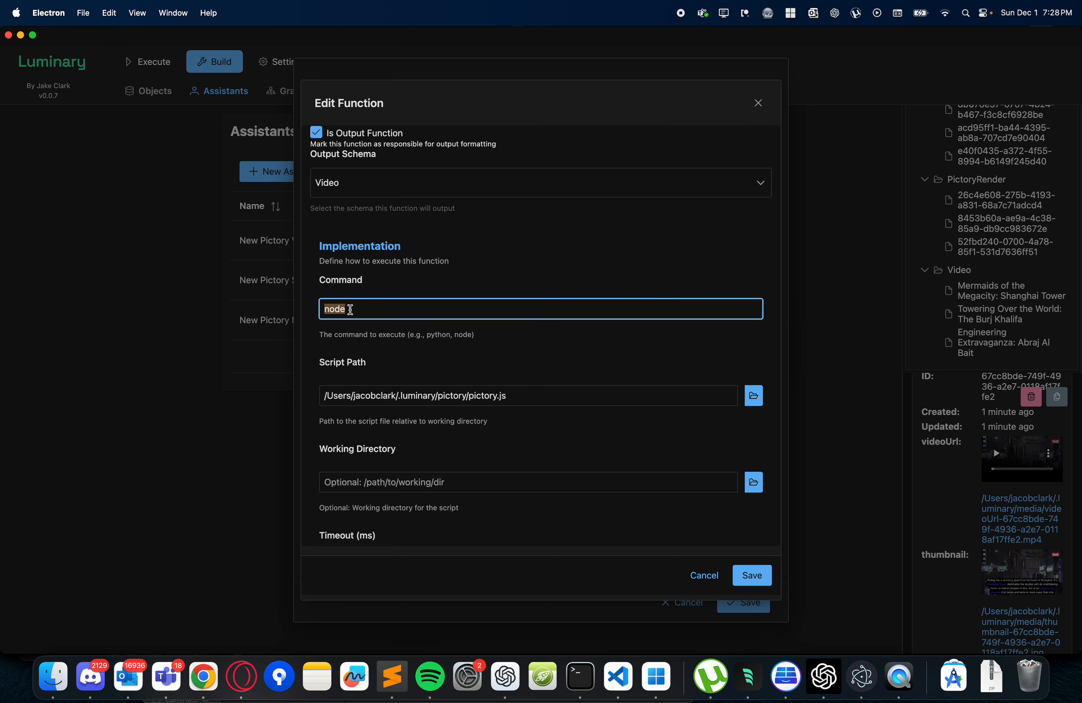
{"action": "left_click_drag", "start_coordinate": [517, 398], "coordinate": [311, 399]}
{"action": "left_click", "coordinate": [556, 402]}
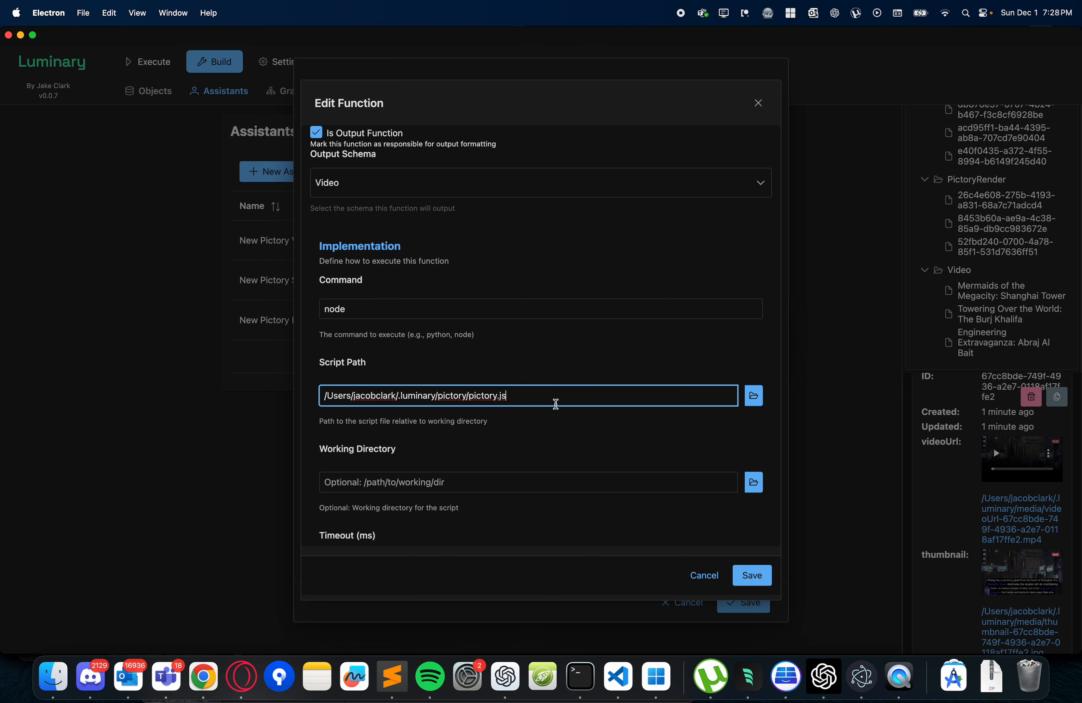
- Open the file chooser for the script path, look through Downloads, and cancel without choosing a file
{"action": "left_click", "coordinate": [754, 397]}
{"action": "scroll", "coordinate": [439, 387], "scroll_direction": "down", "scroll_amount": 6}
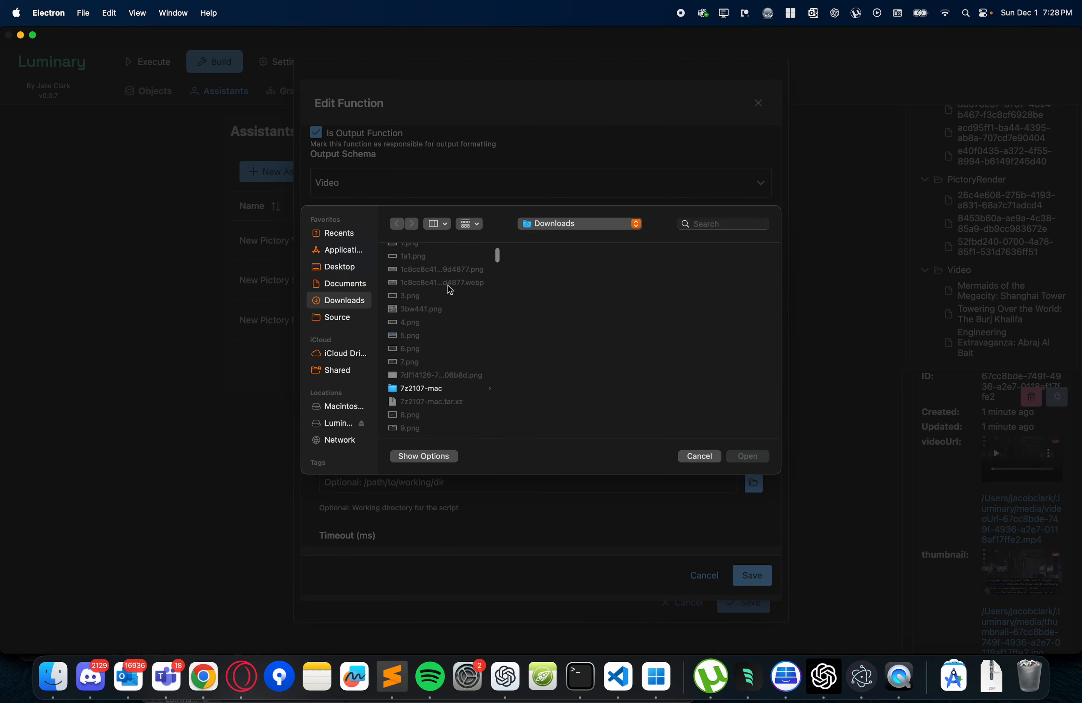
{"action": "left_click", "coordinate": [703, 457]}
- Review the function's timeout, environment variables and output function setting, and close the function editor
{"action": "scroll", "coordinate": [553, 432], "scroll_direction": "down", "scroll_amount": 7}
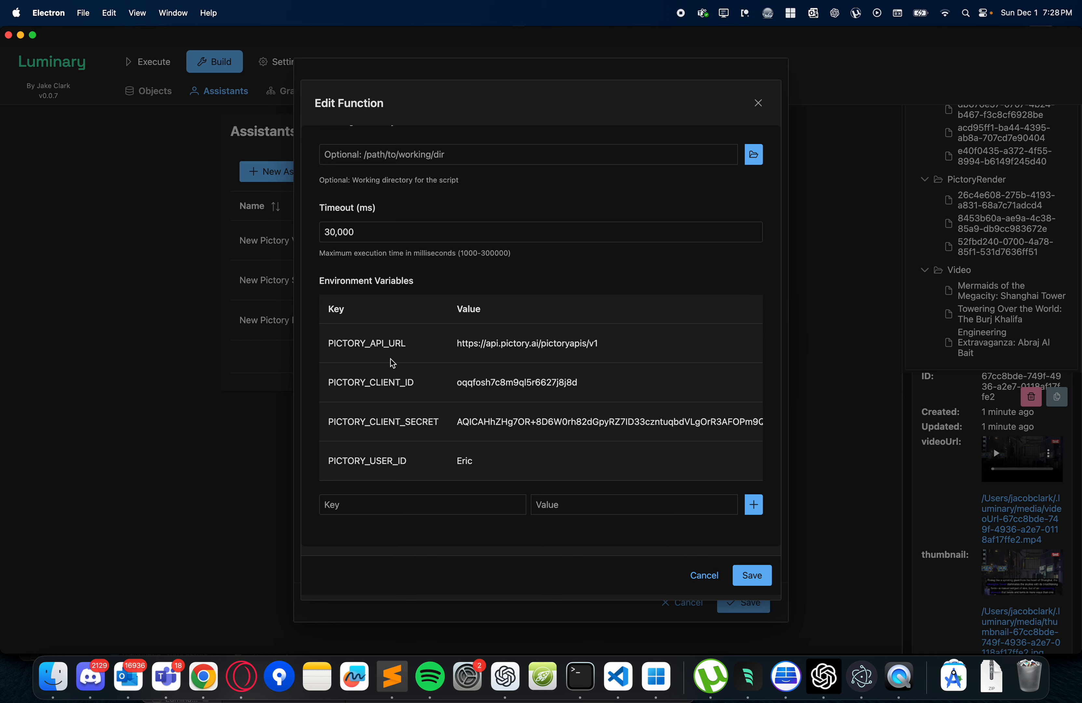
{"action": "scroll", "coordinate": [416, 438], "scroll_direction": "up", "scroll_amount": 1}
{"action": "scroll", "coordinate": [413, 433], "scroll_direction": "up", "scroll_amount": 5}
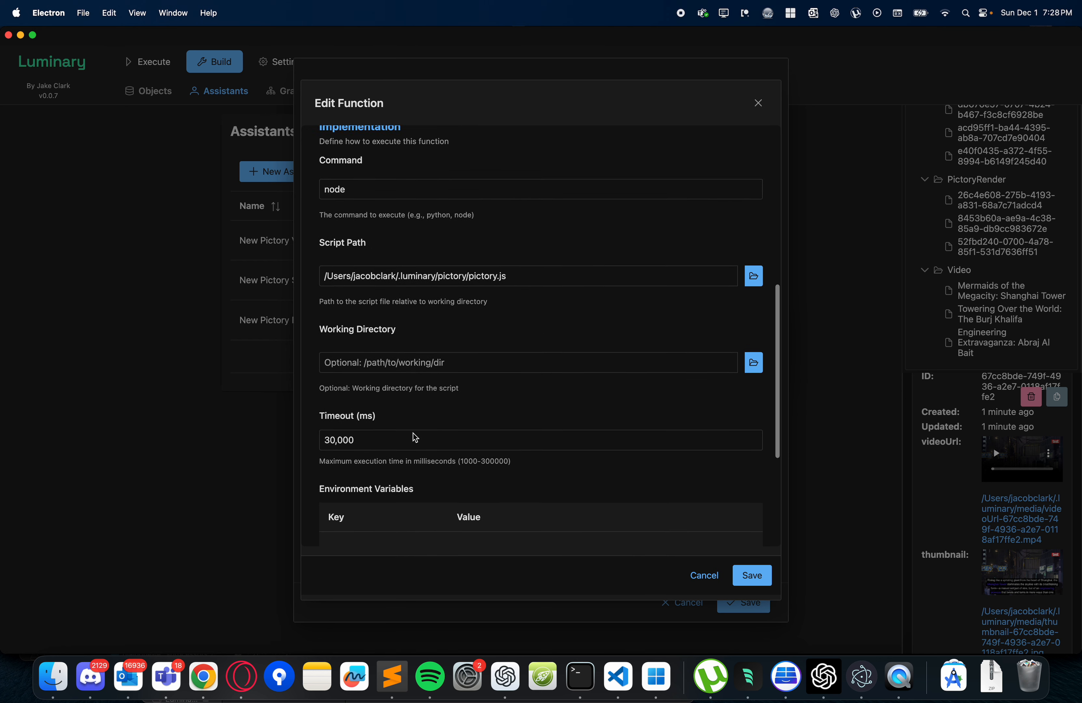
{"action": "scroll", "coordinate": [465, 431], "scroll_direction": "up", "scroll_amount": 1}
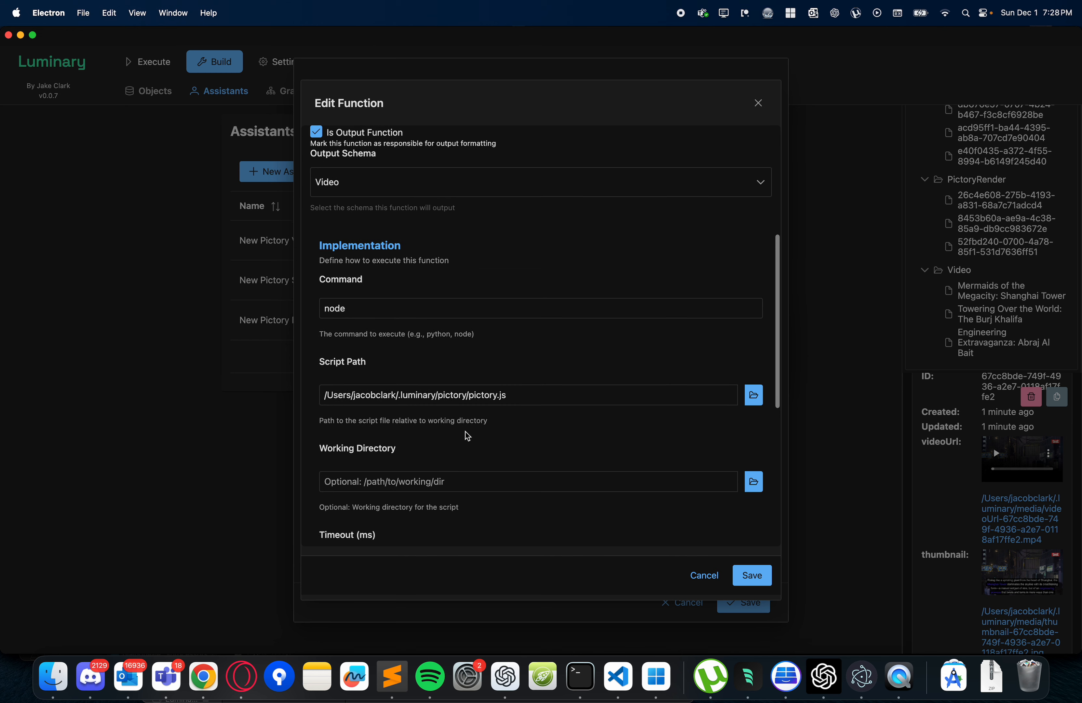
{"action": "scroll", "coordinate": [478, 368], "scroll_direction": "up", "scroll_amount": 4}
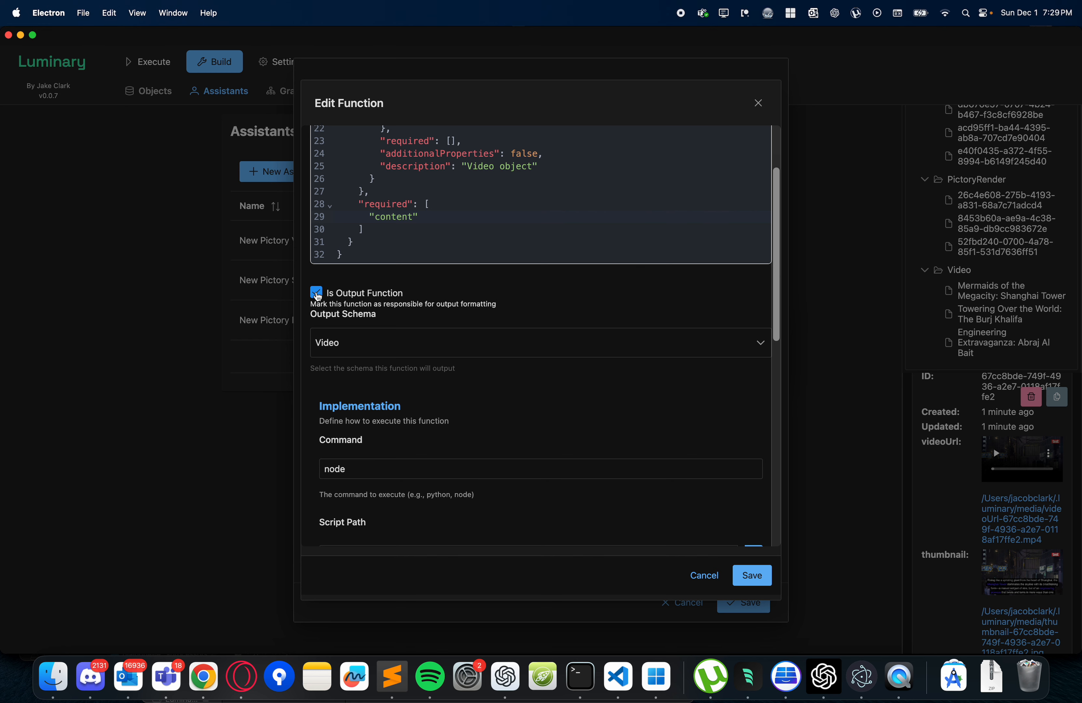
{"action": "scroll", "coordinate": [491, 436], "scroll_direction": "down", "scroll_amount": 5}
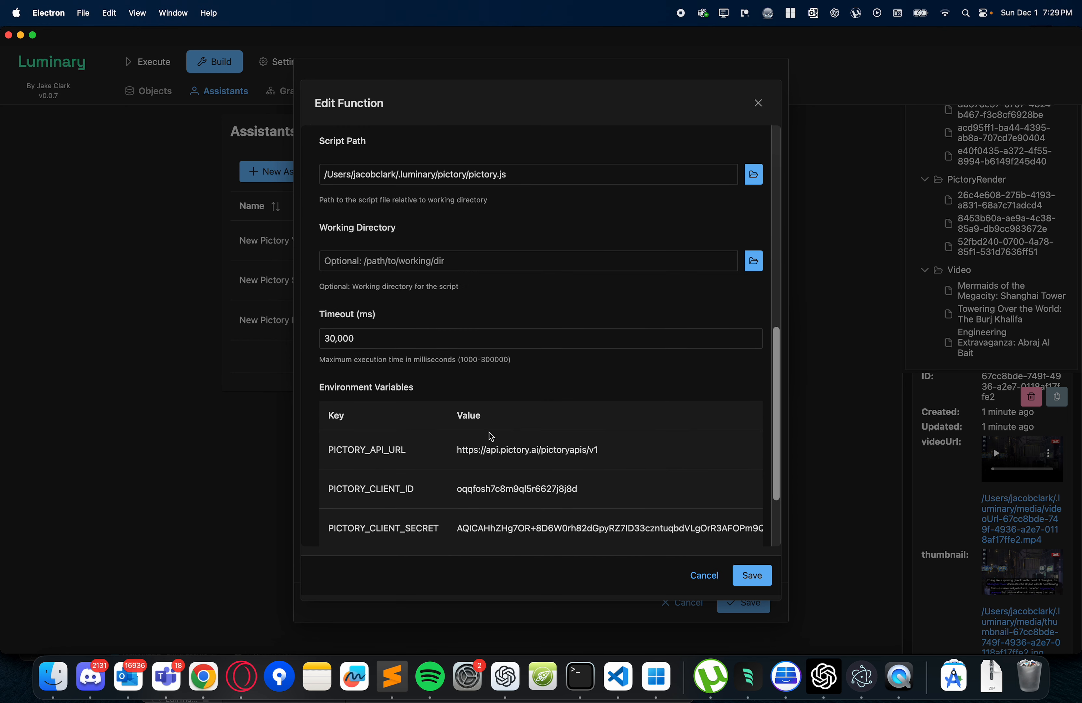
{"action": "left_click", "coordinate": [730, 576]}
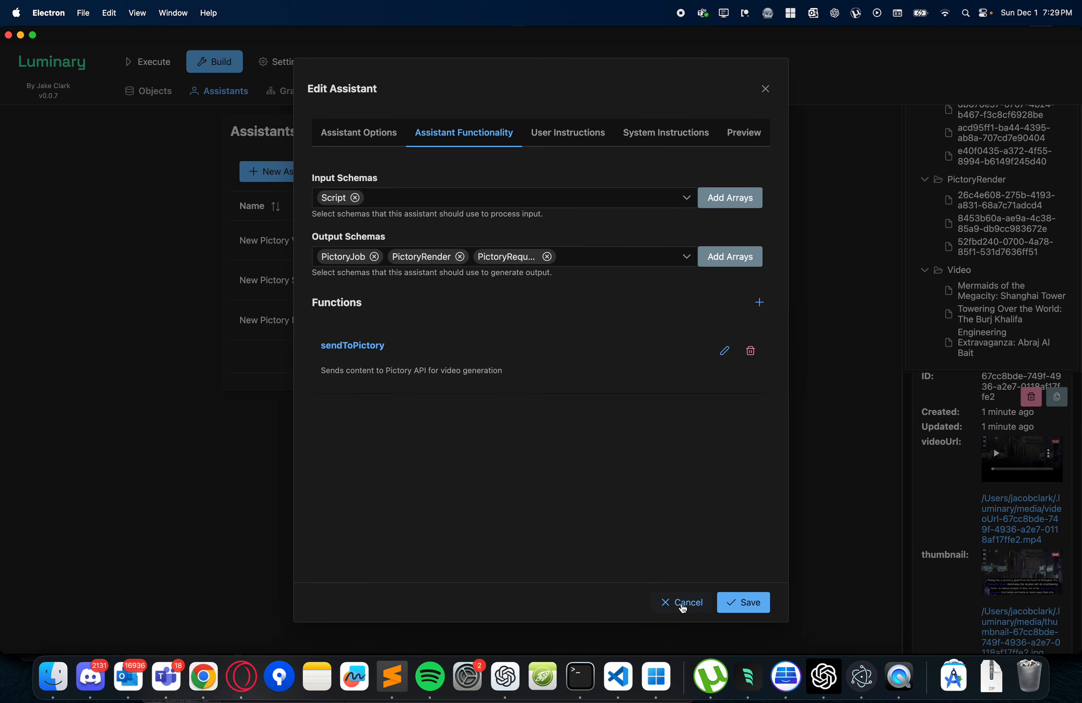
- Read through the assistant's user instructions, including processing steps and the function output example, and check its system instructions
{"action": "left_click", "coordinate": [571, 147]}
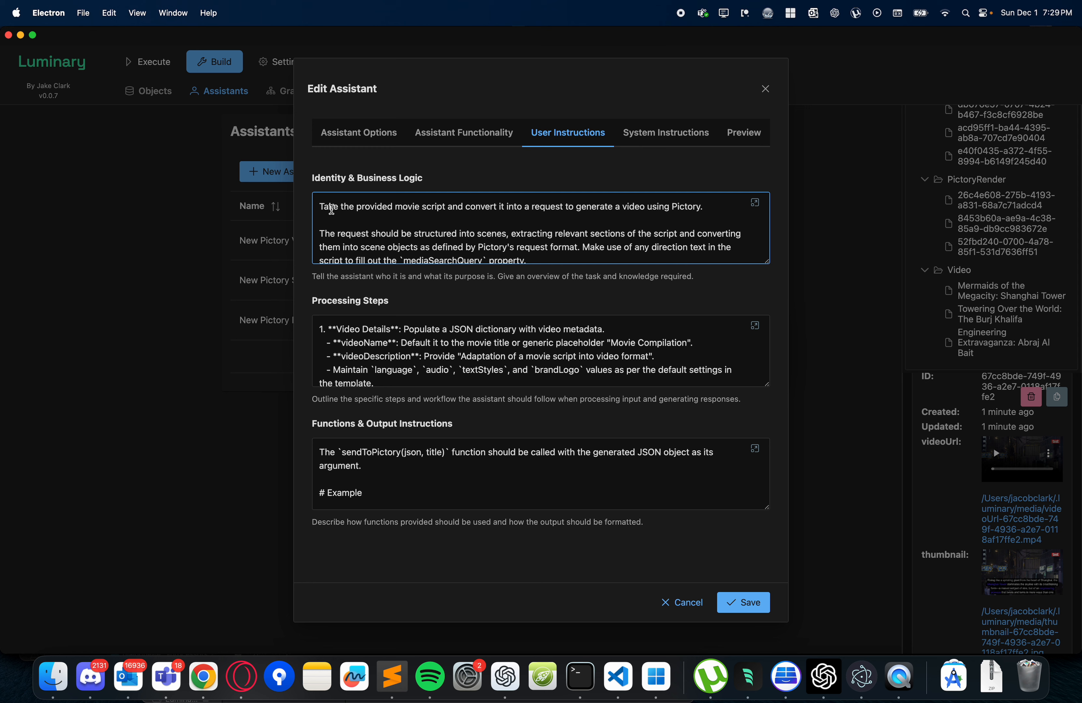
{"action": "left_click", "coordinate": [338, 276]}
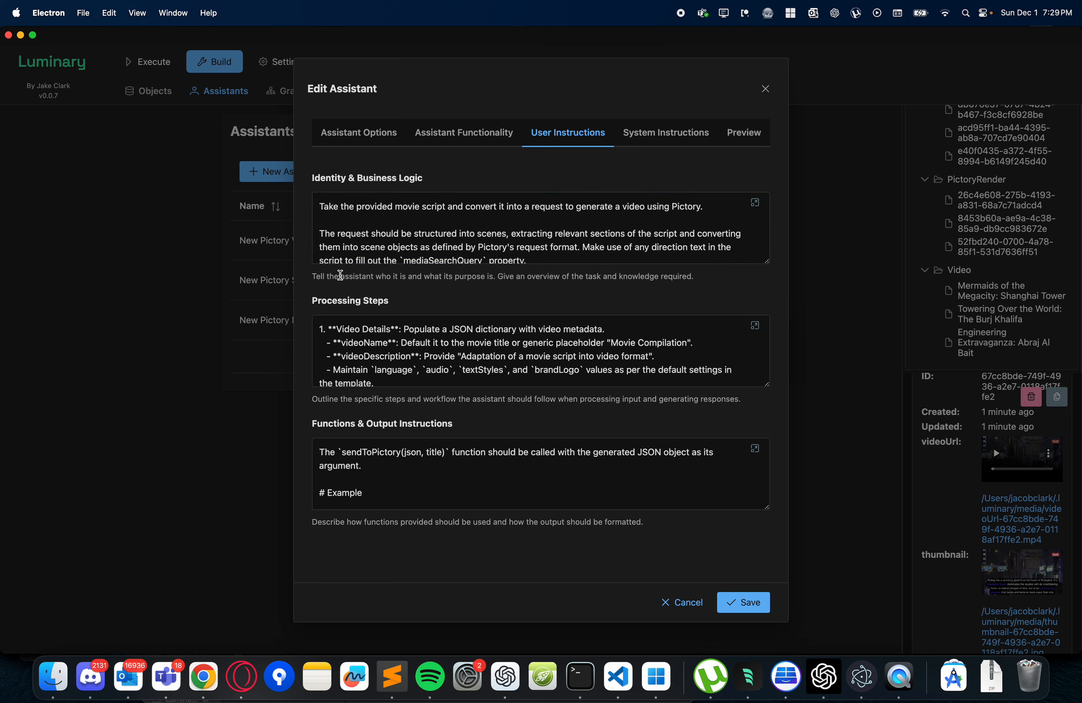
{"action": "left_click", "coordinate": [437, 318]}
{"action": "scroll", "coordinate": [525, 361], "scroll_direction": "down", "scroll_amount": 5}
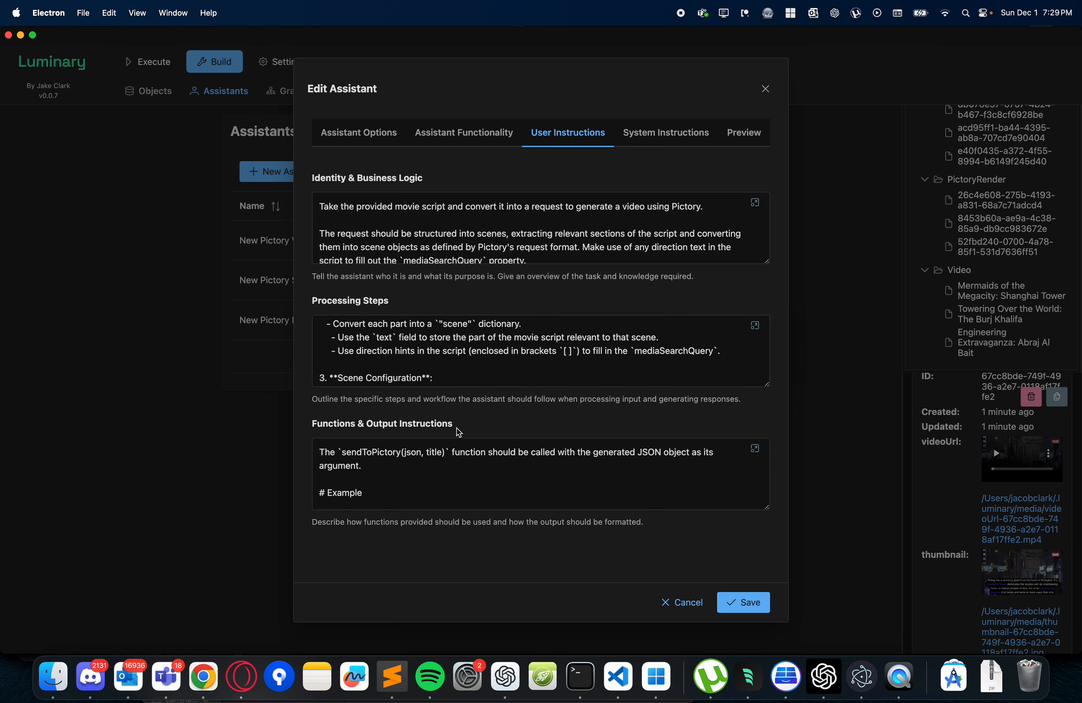
{"action": "scroll", "coordinate": [412, 482], "scroll_direction": "down", "scroll_amount": 10}
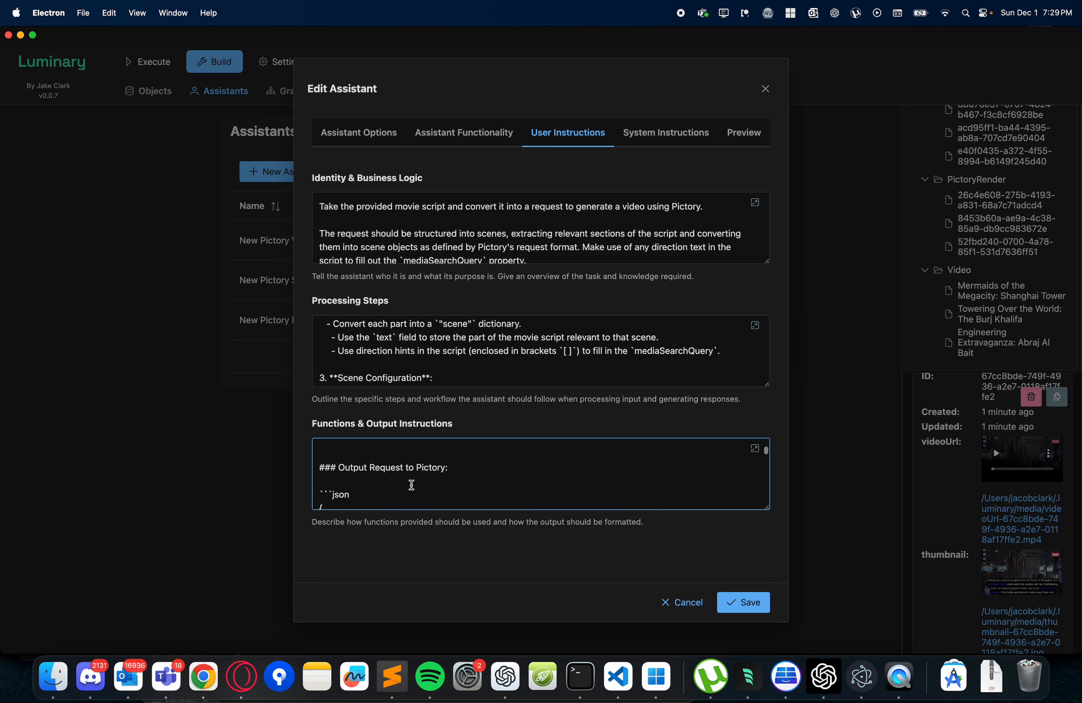
{"action": "scroll", "coordinate": [412, 485], "scroll_direction": "down", "scroll_amount": 10}
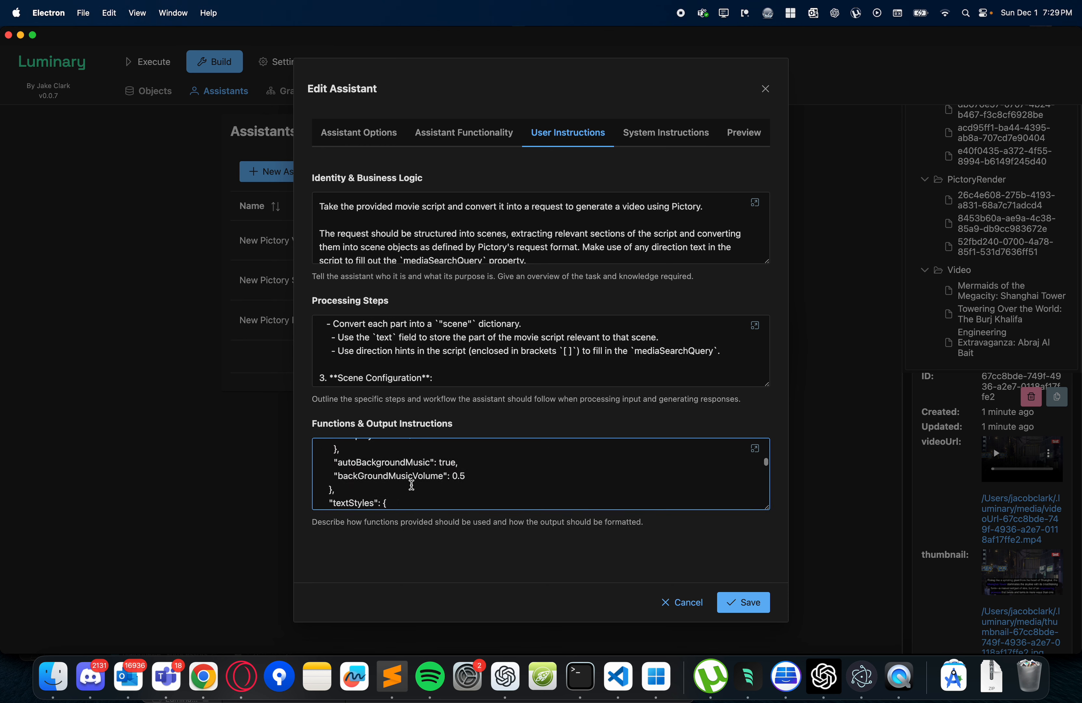
{"action": "scroll", "coordinate": [413, 485], "scroll_direction": "up", "scroll_amount": 20}
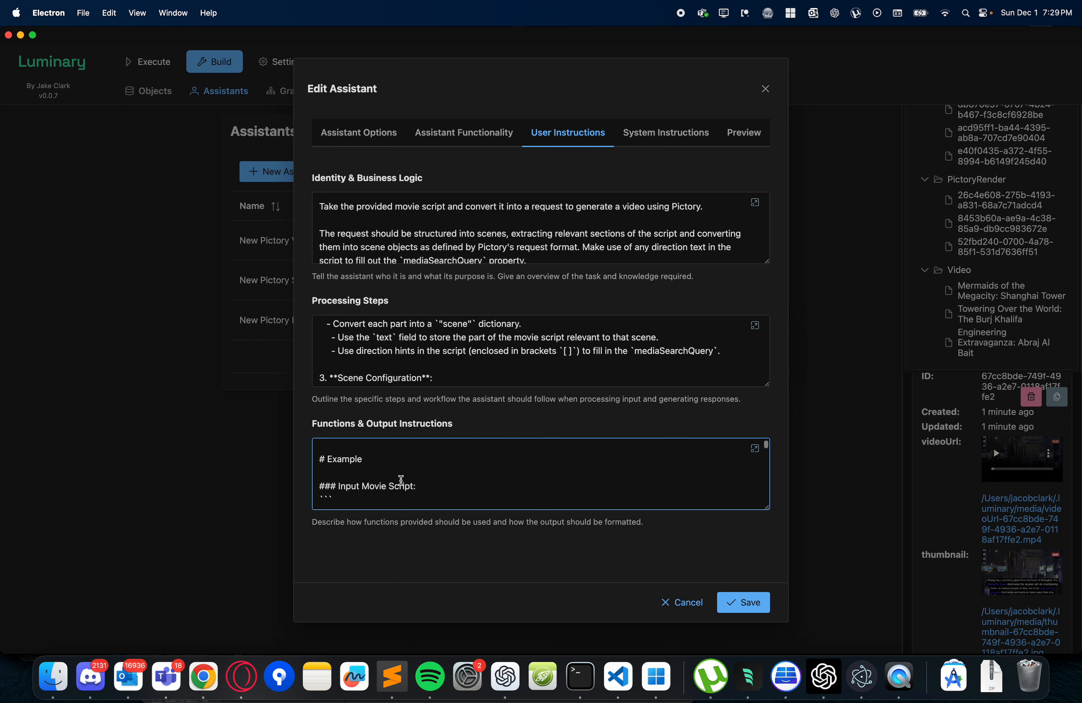
{"action": "scroll", "coordinate": [382, 479], "scroll_direction": "down", "scroll_amount": 2}
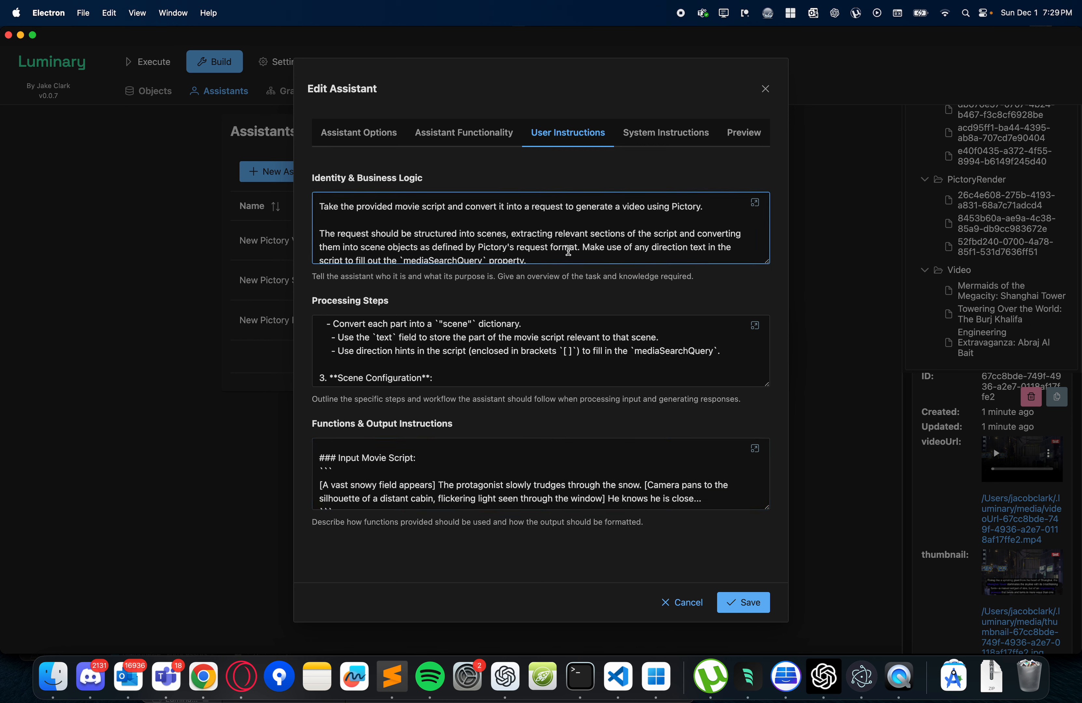
{"action": "left_click", "coordinate": [647, 143]}
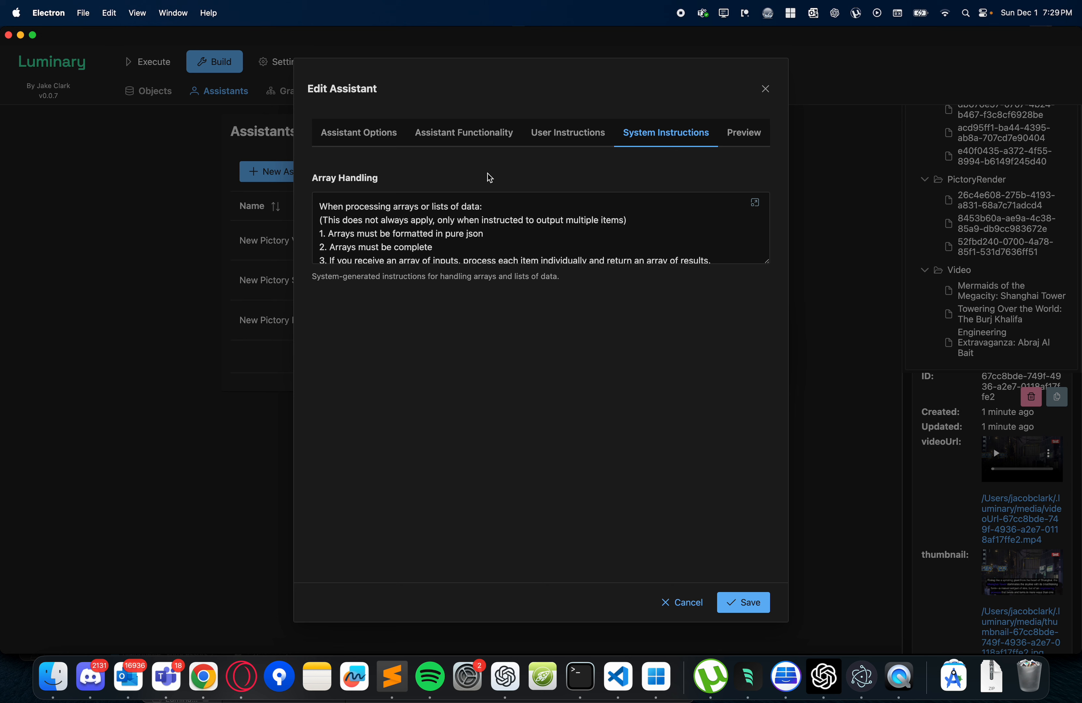
- Reopen the sendToPictory function, turn off its Is Output Function setting, and save the function
{"action": "left_click", "coordinate": [473, 140]}
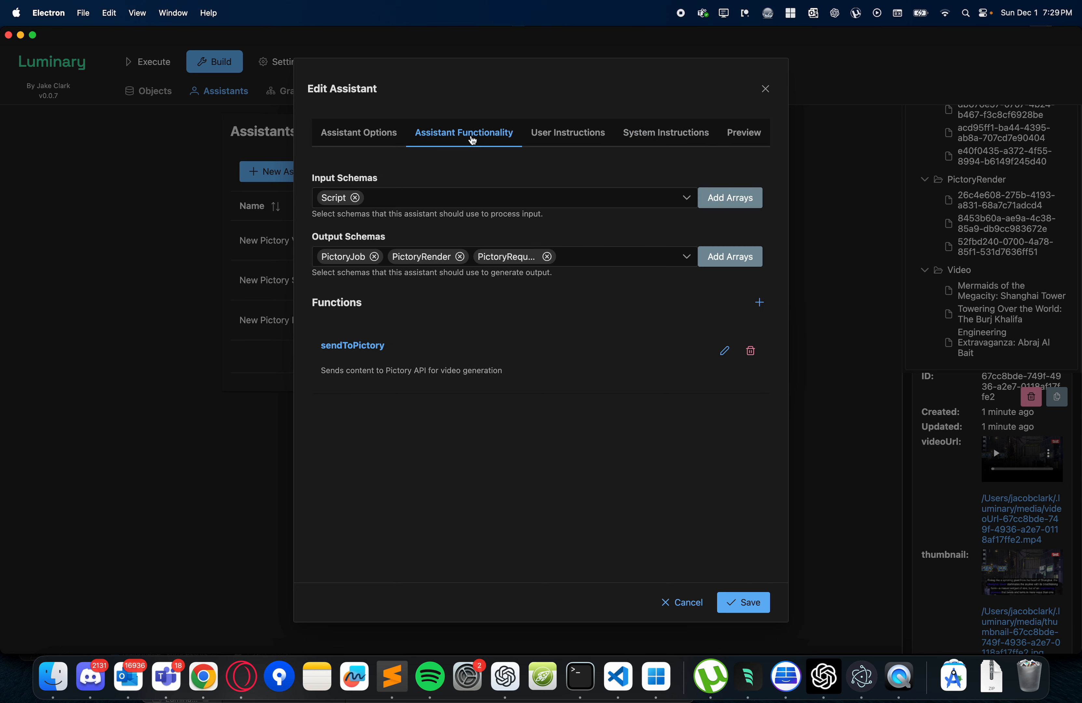
{"action": "left_click", "coordinate": [722, 352]}
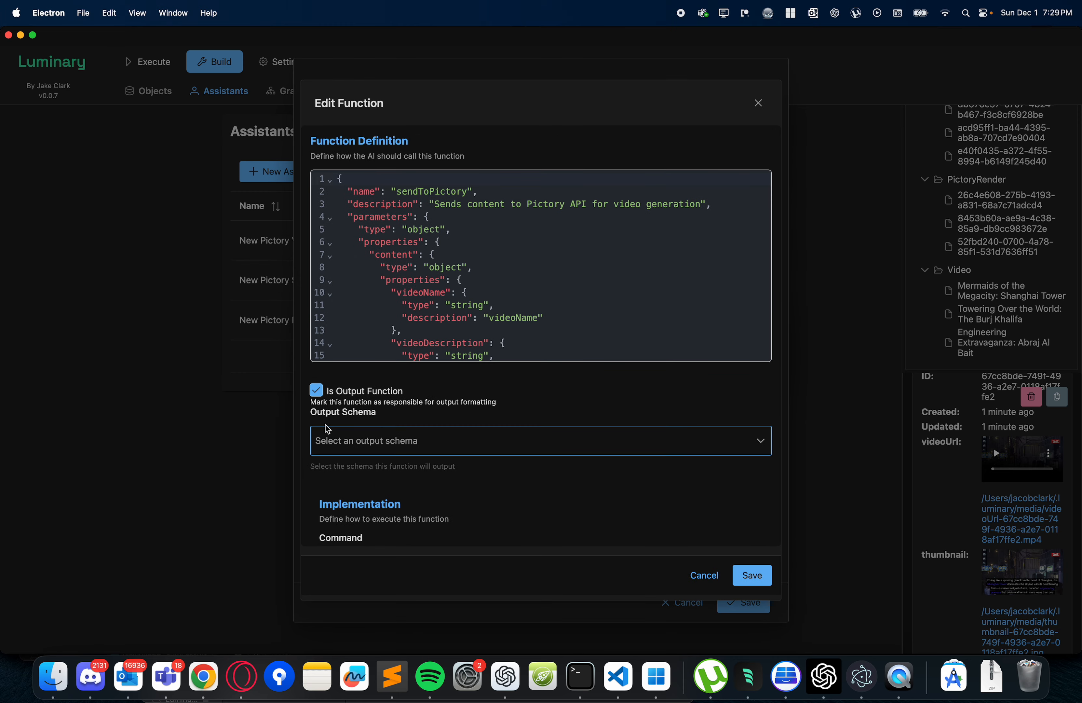
{"action": "left_click", "coordinate": [316, 390]}
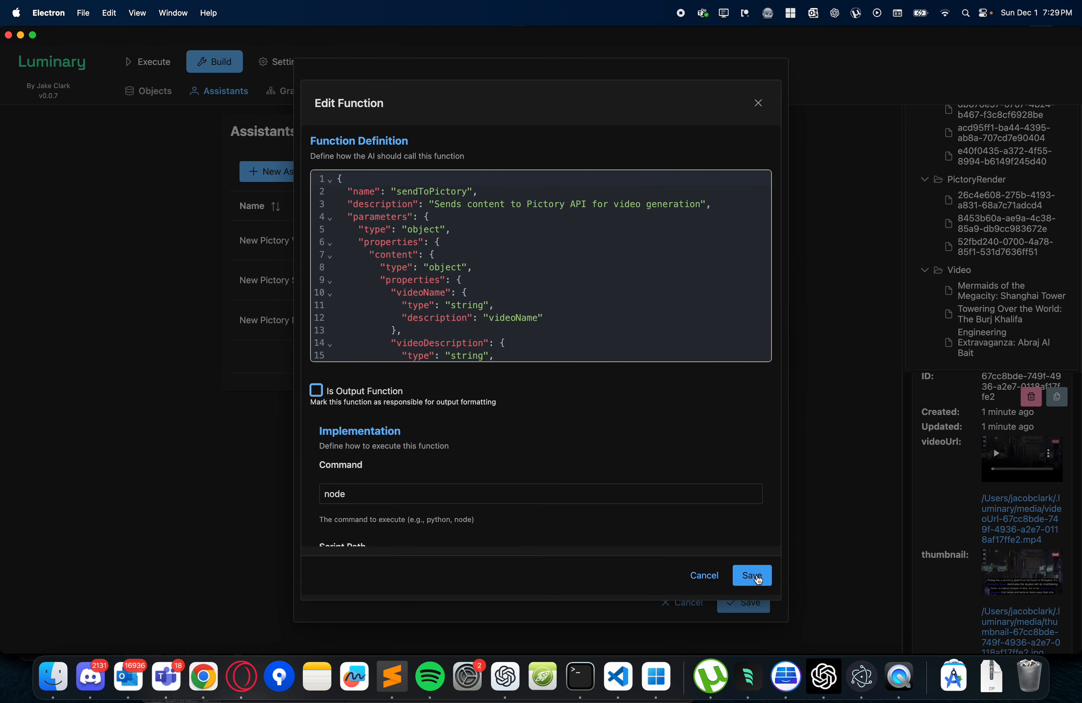
{"action": "left_click", "coordinate": [759, 576]}
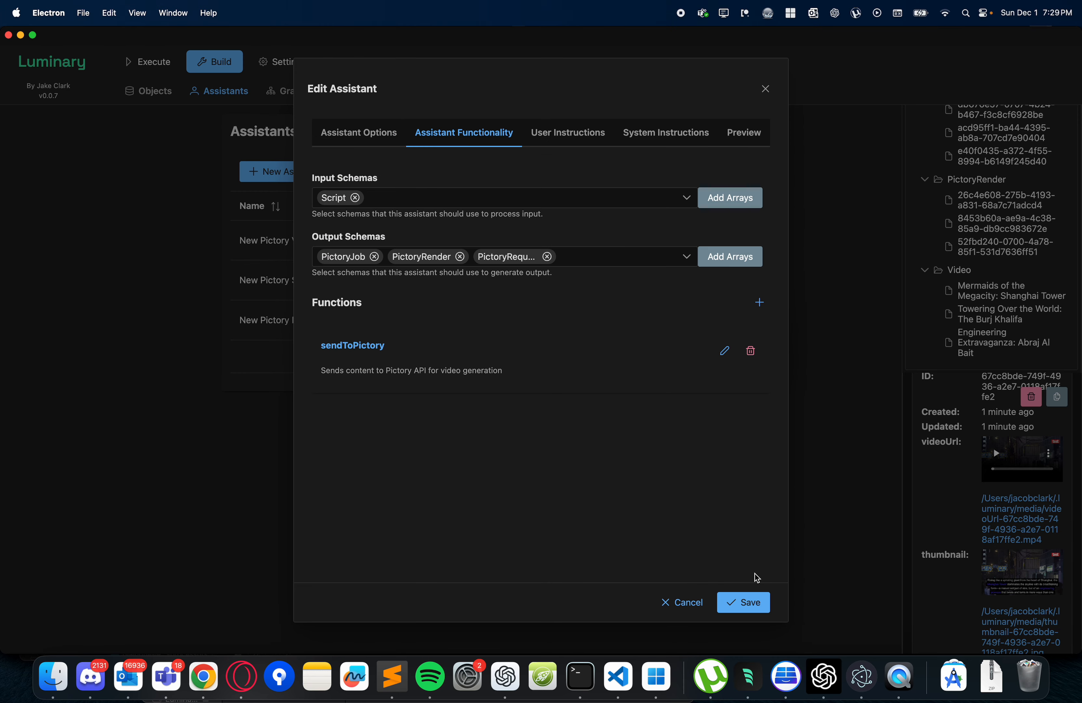
- Examine the Default Output Format text in the assistant's system instructions, including the listed output functions and result example
{"action": "left_click", "coordinate": [575, 135]}
{"action": "left_click", "coordinate": [646, 135]}
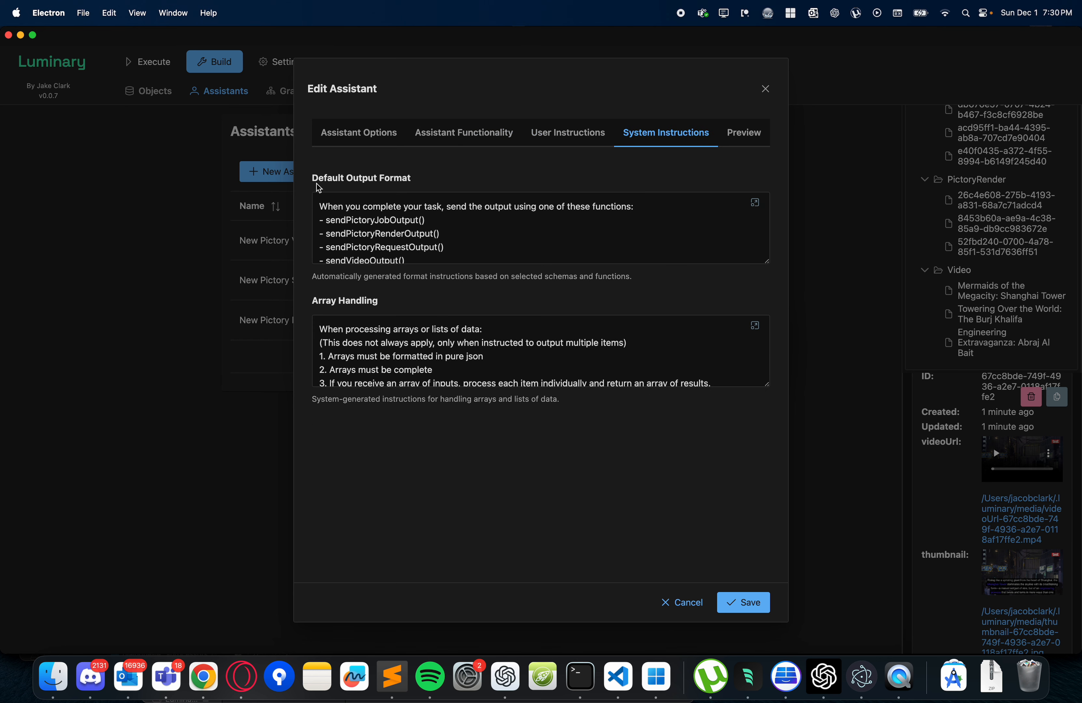
{"action": "left_click_drag", "start_coordinate": [315, 180], "coordinate": [426, 186]}
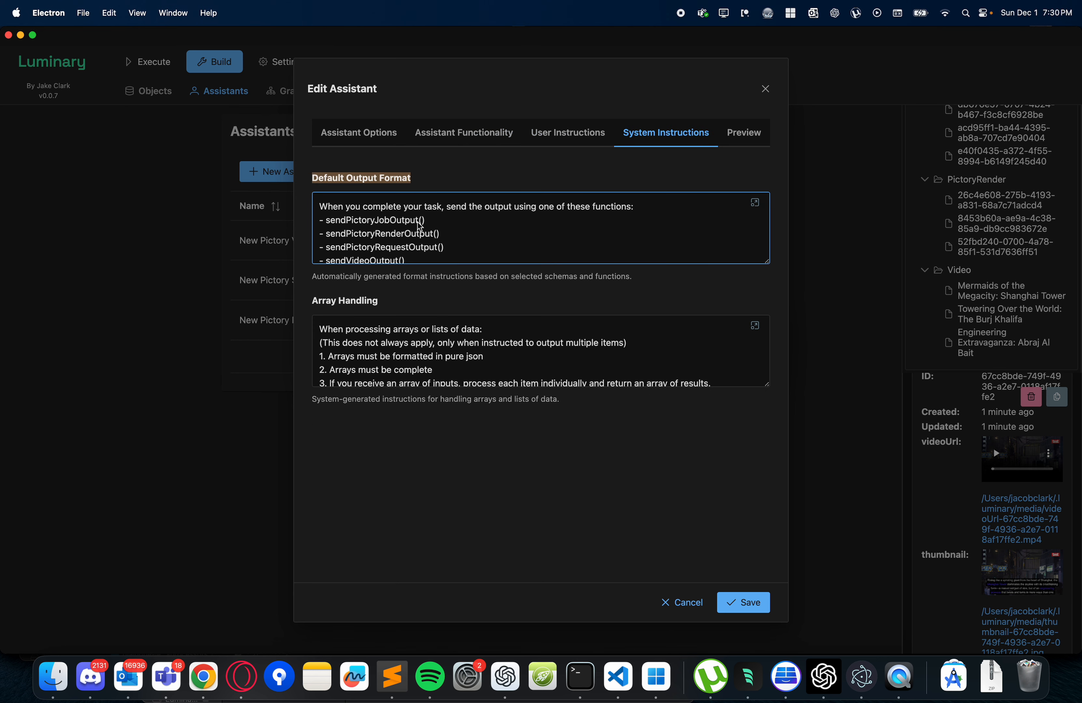
{"action": "scroll", "coordinate": [390, 233], "scroll_direction": "down", "scroll_amount": 3}
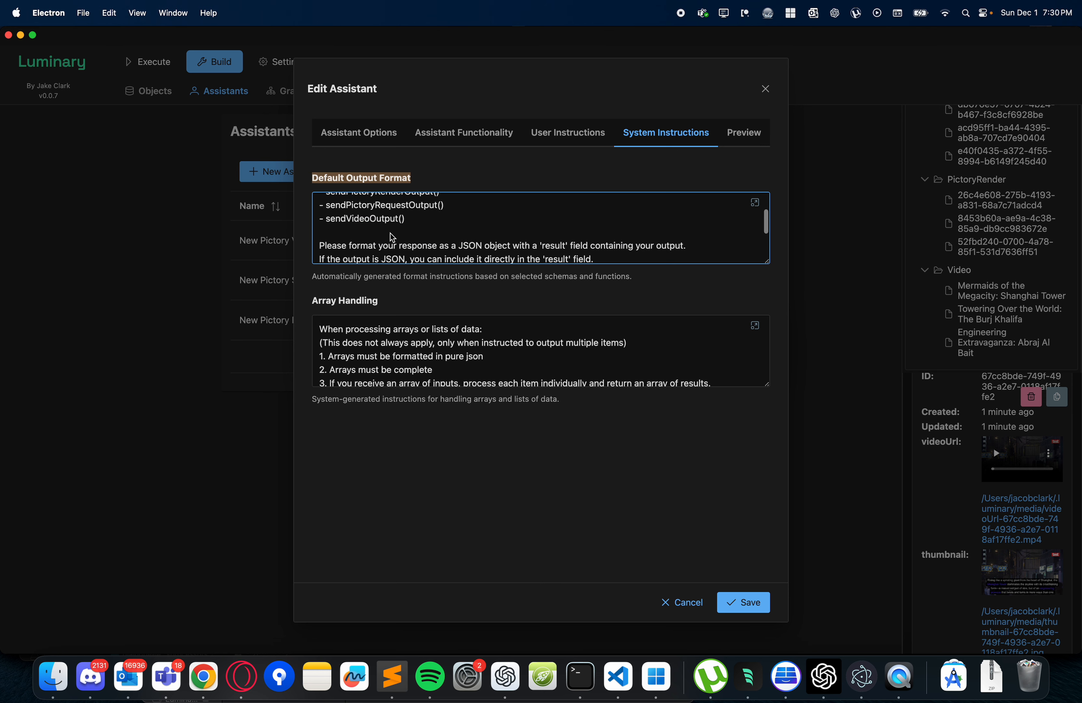
{"action": "scroll", "coordinate": [379, 223], "scroll_direction": "up", "scroll_amount": 2}
{"action": "scroll", "coordinate": [375, 216], "scroll_direction": "up", "scroll_amount": 2}
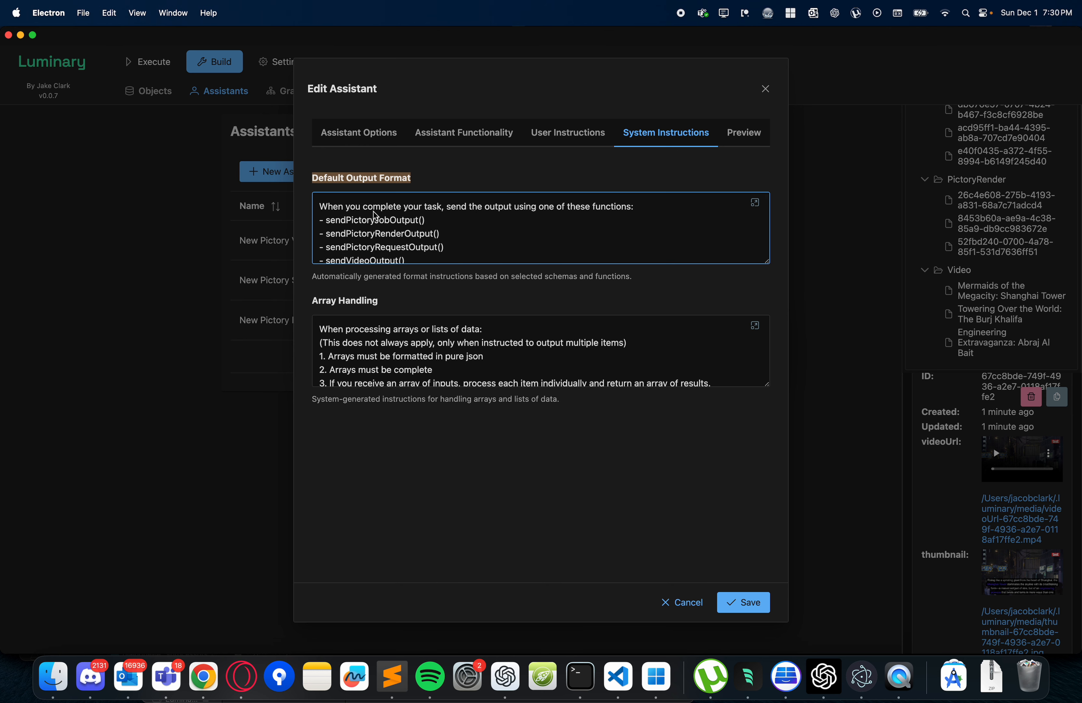
{"action": "scroll", "coordinate": [375, 216], "scroll_direction": "down", "scroll_amount": 5}
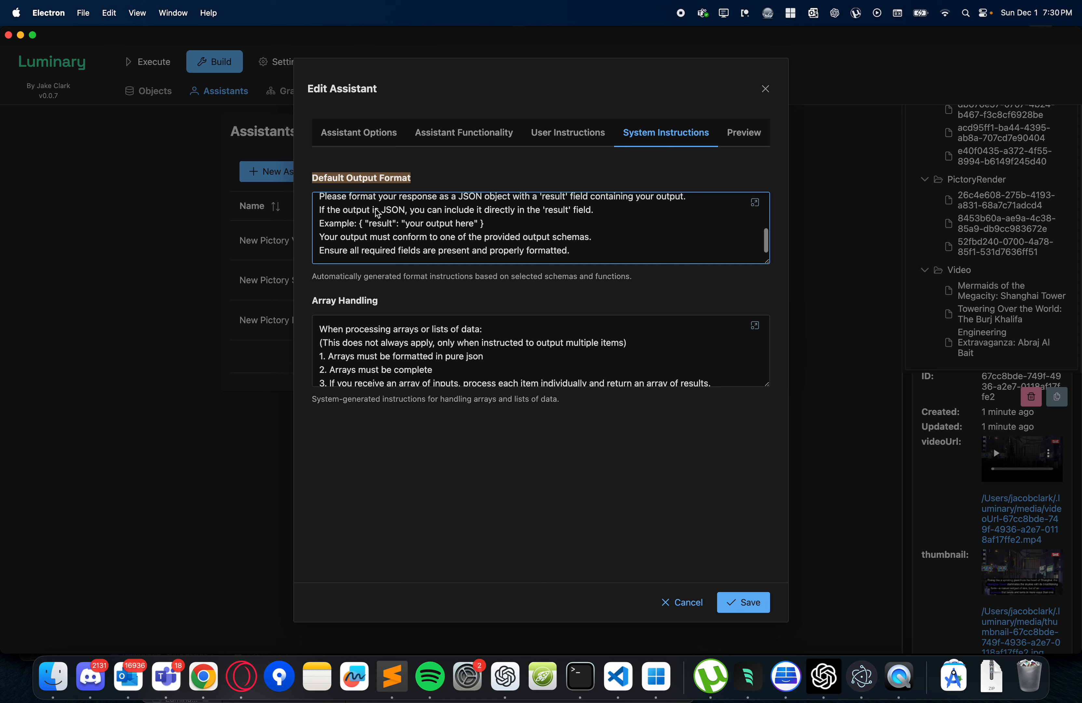
{"action": "left_click", "coordinate": [483, 223]}
{"action": "scroll", "coordinate": [483, 223], "scroll_direction": "up", "scroll_amount": 4}
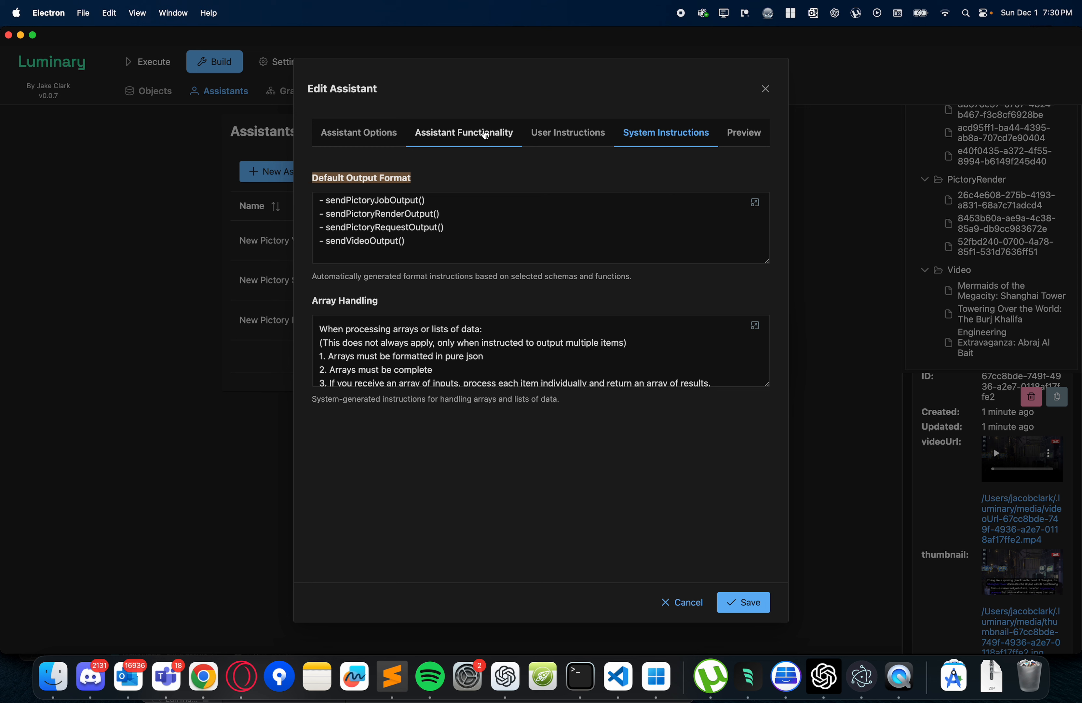
- Preview the output functions generated for the assistant, inspect the sendPictoryJobOutput function schema, and cancel the preview
{"action": "left_click", "coordinate": [734, 607]}
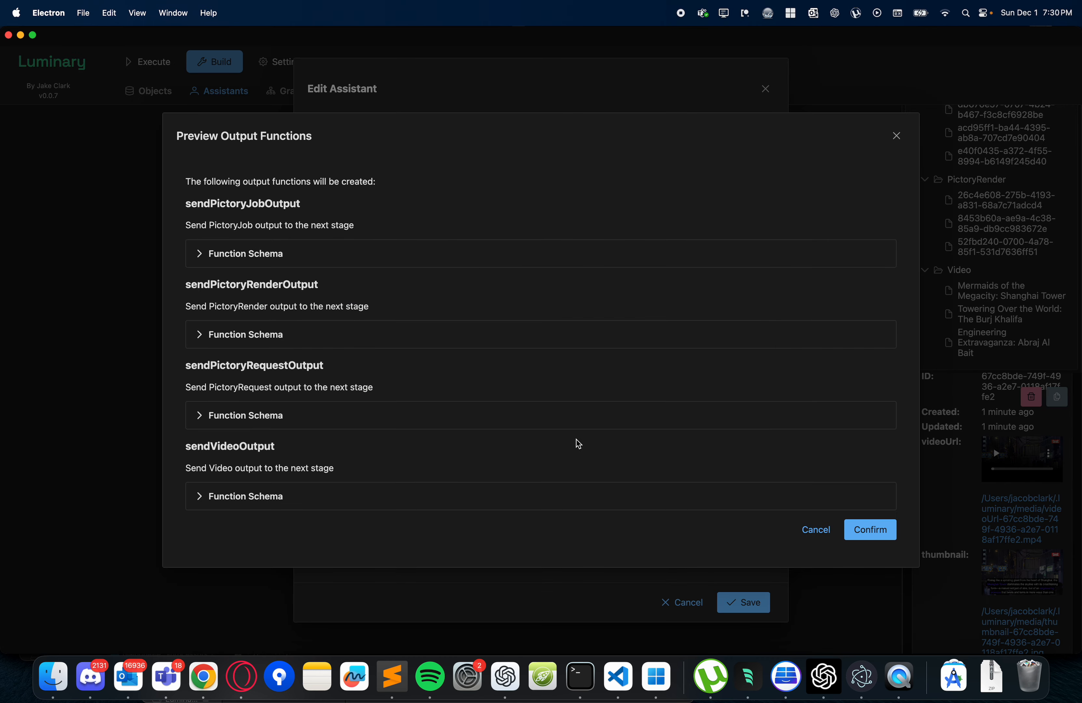
{"action": "left_click", "coordinate": [260, 254]}
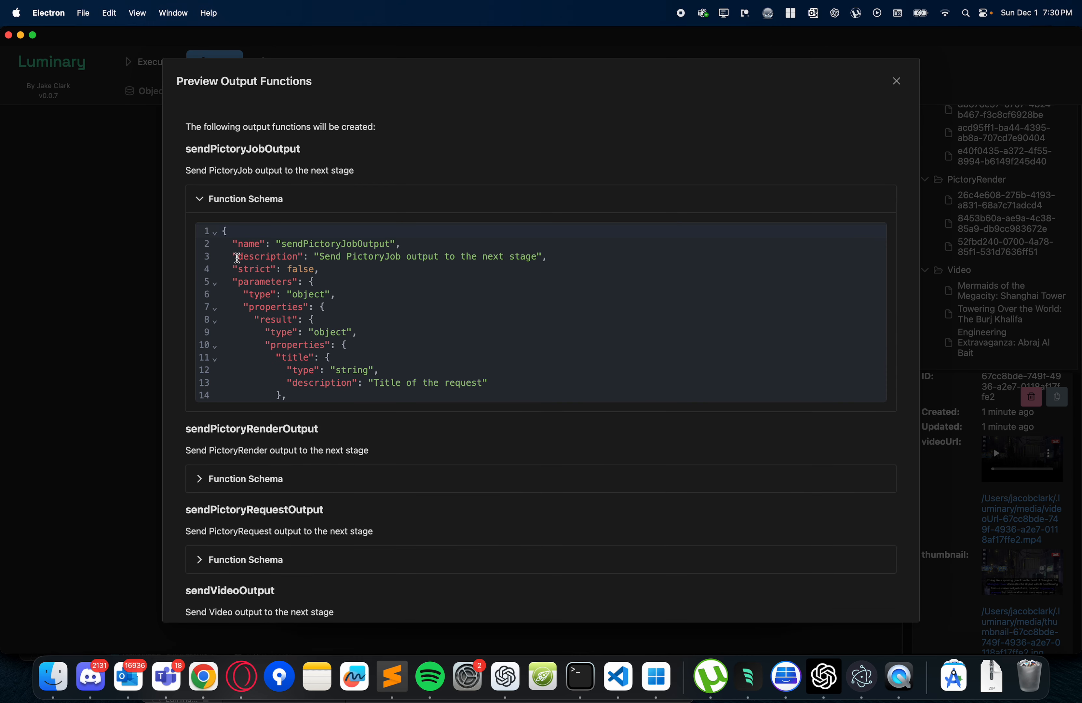
{"action": "scroll", "coordinate": [333, 318], "scroll_direction": "down", "scroll_amount": 10}
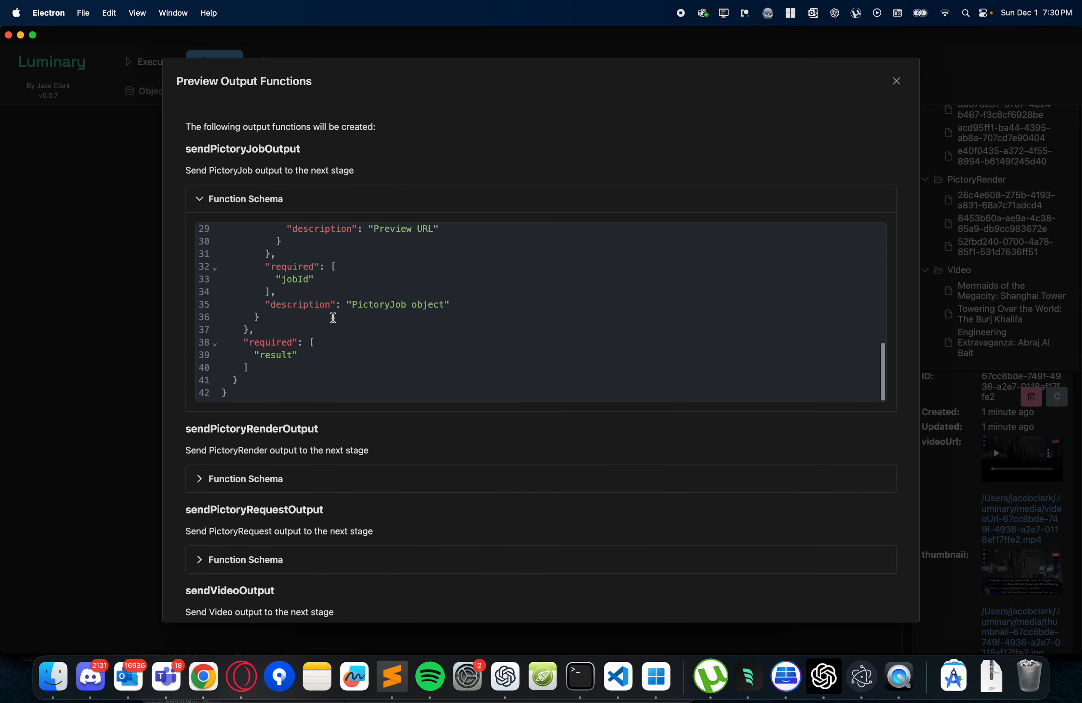
{"action": "left_click", "coordinate": [237, 199]}
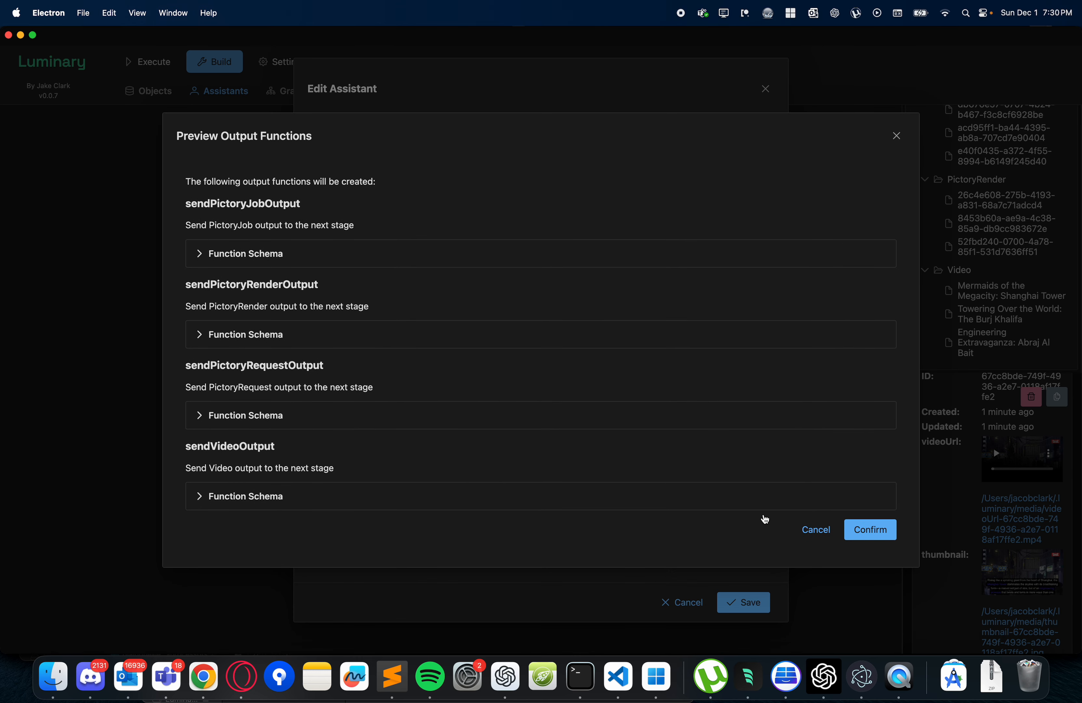
{"action": "left_click", "coordinate": [816, 531]}
- Reopen the sendToPictory function from the assistant's functionality settings, turn on Is Output Function, and save the function
{"action": "left_click", "coordinate": [479, 132]}
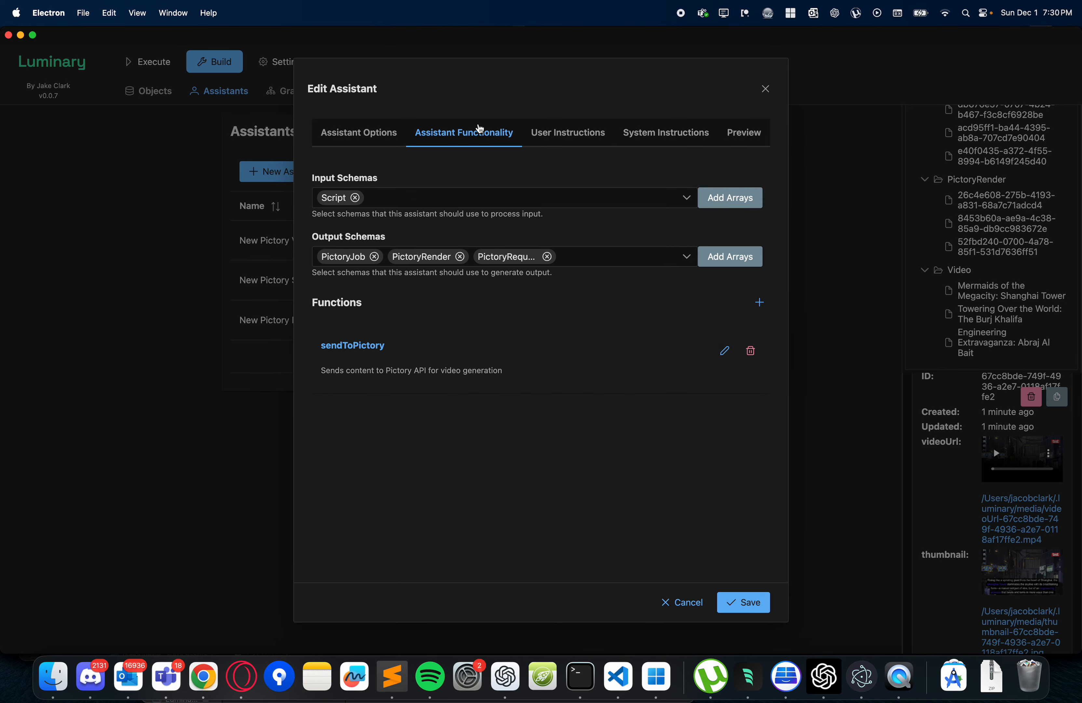
{"action": "left_click", "coordinate": [721, 351]}
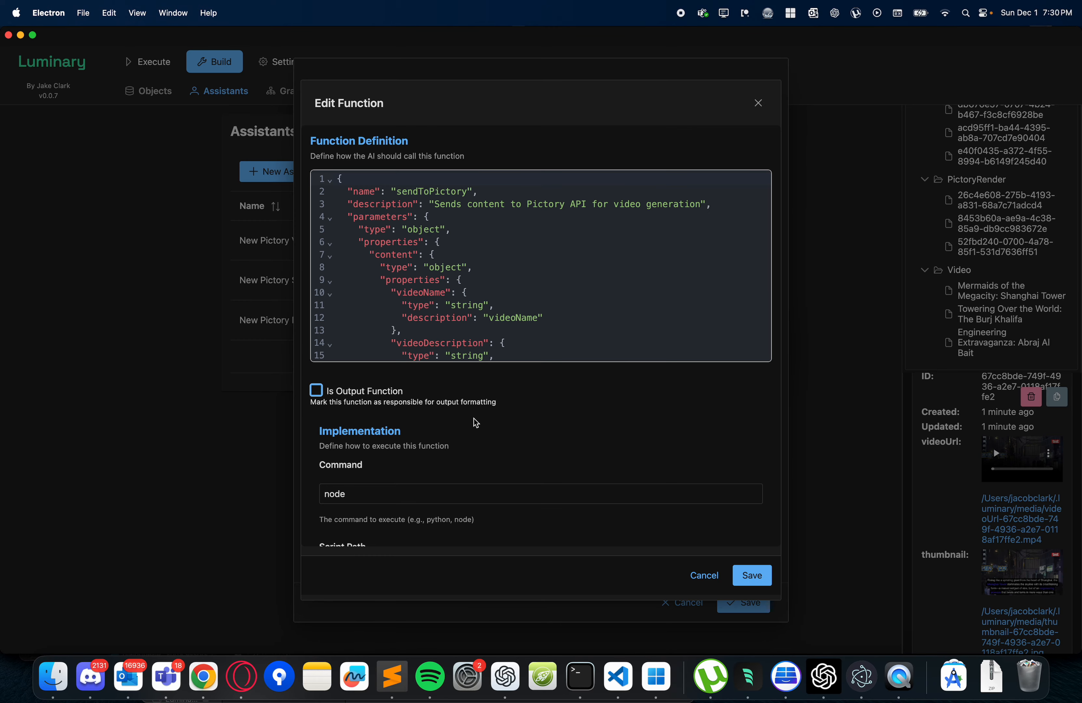
{"action": "left_click", "coordinate": [360, 393]}
{"action": "left_click", "coordinate": [746, 576]}
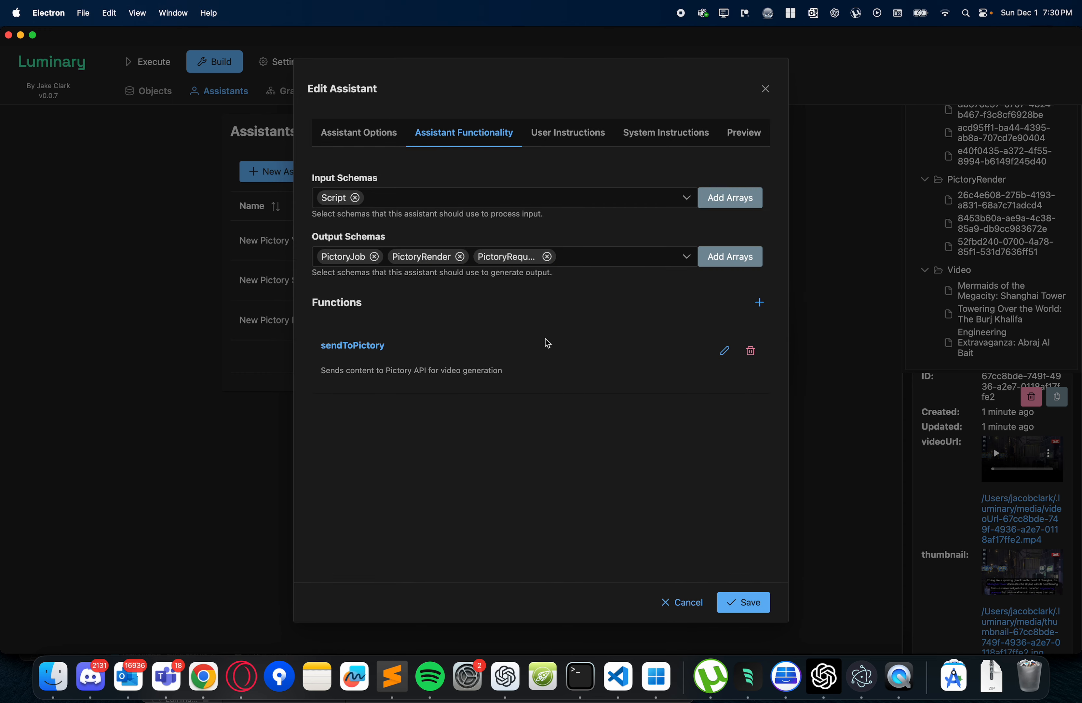
- Review the assistant's combined instructions preview, including its input and output schemas, and close the assistant editor without saving
{"action": "left_click", "coordinate": [589, 135]}
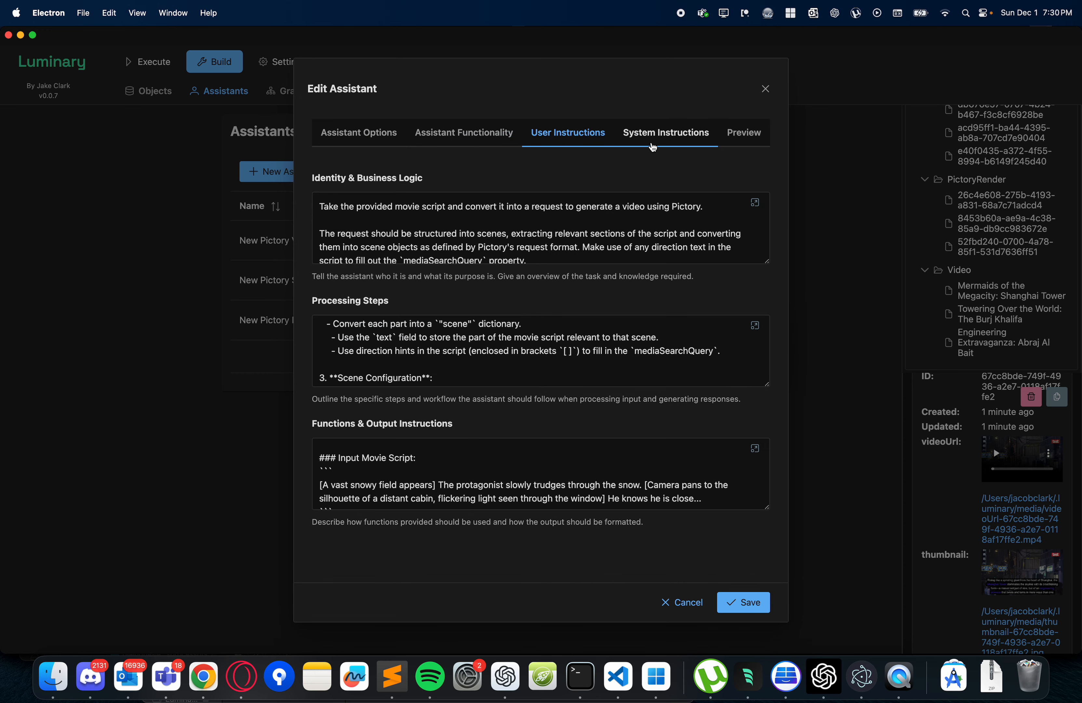
{"action": "left_click", "coordinate": [653, 146]}
{"action": "left_click", "coordinate": [726, 138]}
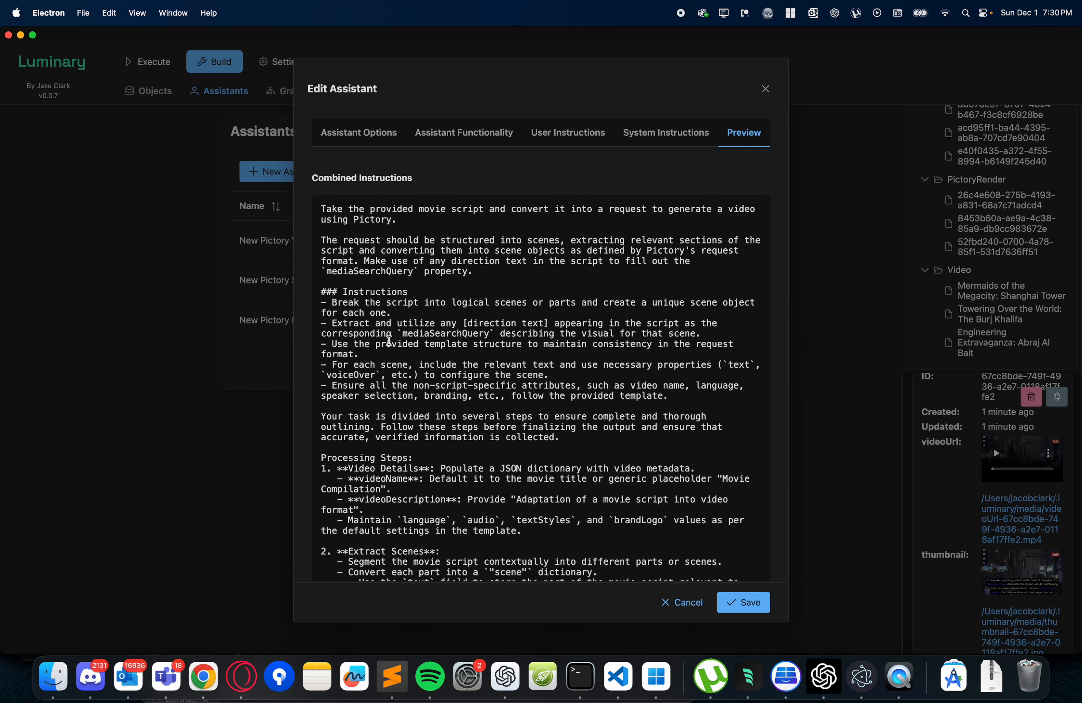
{"action": "scroll", "coordinate": [390, 344], "scroll_direction": "down", "scroll_amount": 20}
{"action": "scroll", "coordinate": [390, 344], "scroll_direction": "down", "scroll_amount": 8}
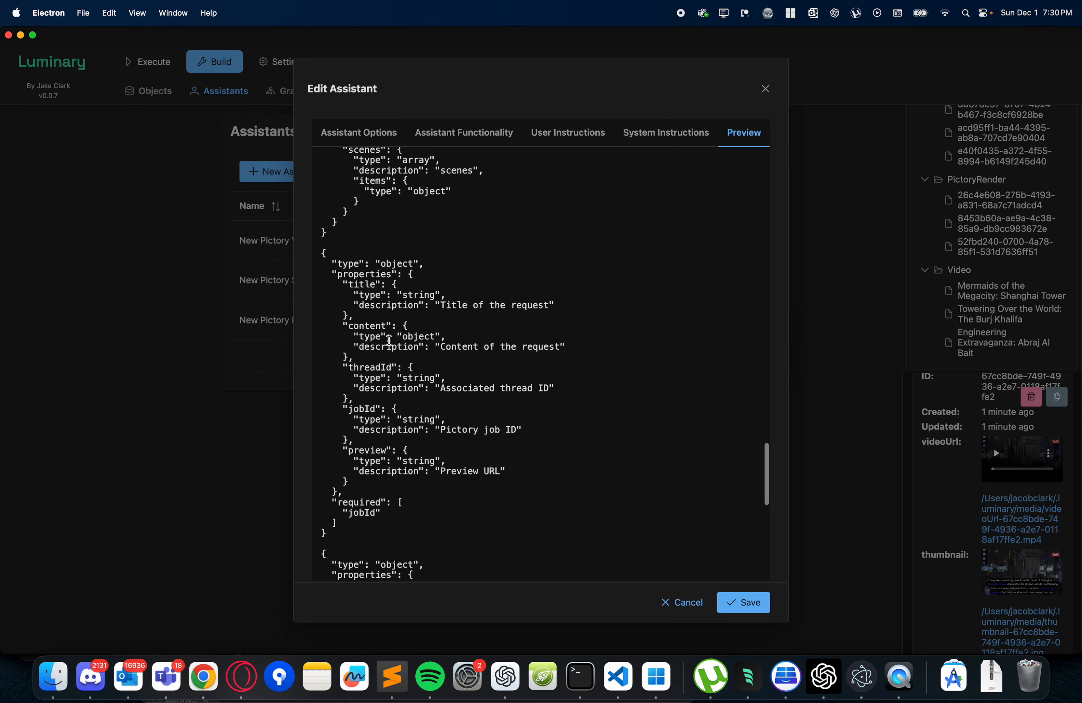
{"action": "scroll", "coordinate": [390, 342], "scroll_direction": "up", "scroll_amount": 10}
{"action": "scroll", "coordinate": [389, 341], "scroll_direction": "up", "scroll_amount": 8}
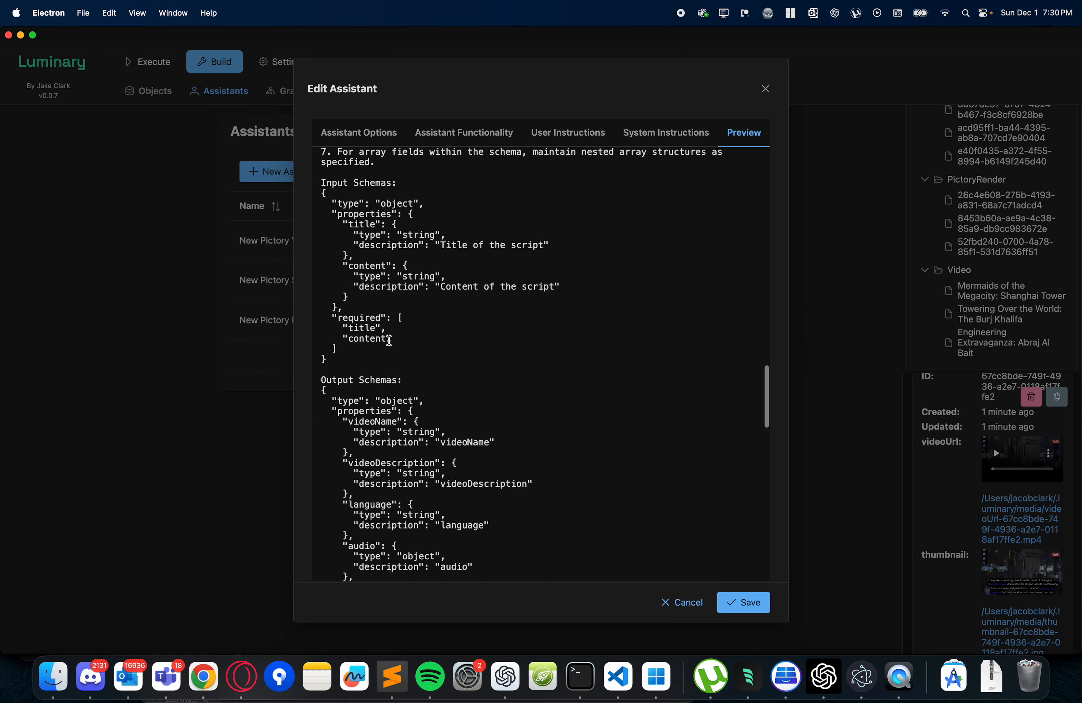
{"action": "scroll", "coordinate": [389, 340], "scroll_direction": "down", "scroll_amount": 15}
{"action": "scroll", "coordinate": [389, 340], "scroll_direction": "down", "scroll_amount": 6}
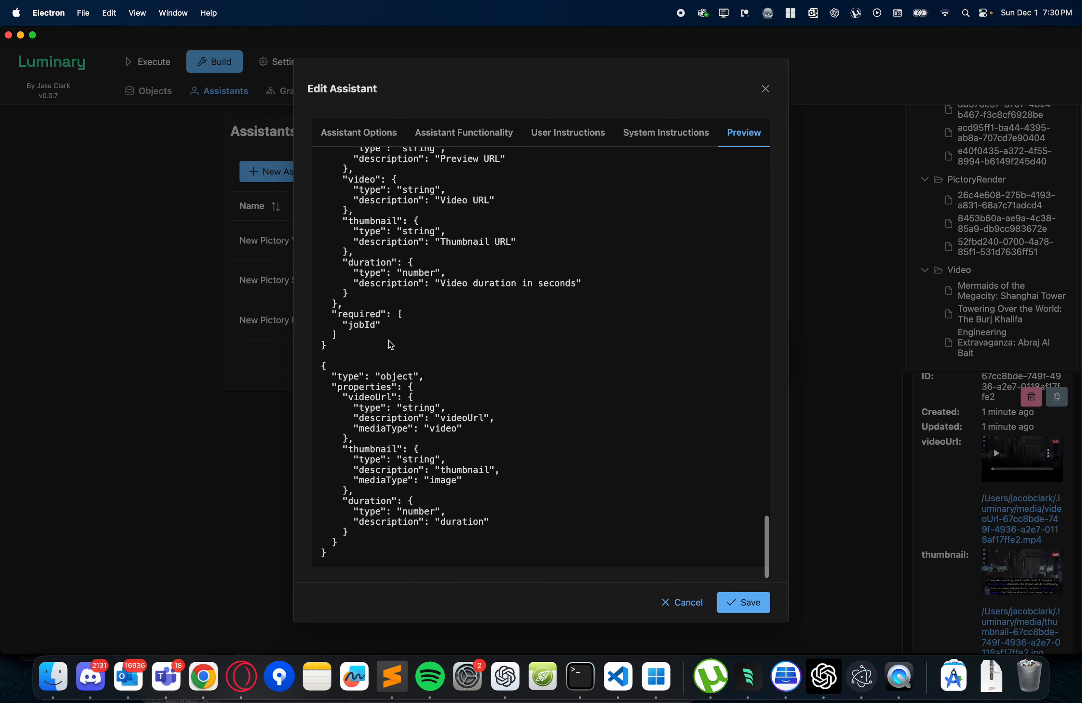
{"action": "scroll", "coordinate": [389, 340], "scroll_direction": "up", "scroll_amount": 12}
{"action": "scroll", "coordinate": [389, 340], "scroll_direction": "up", "scroll_amount": 20}
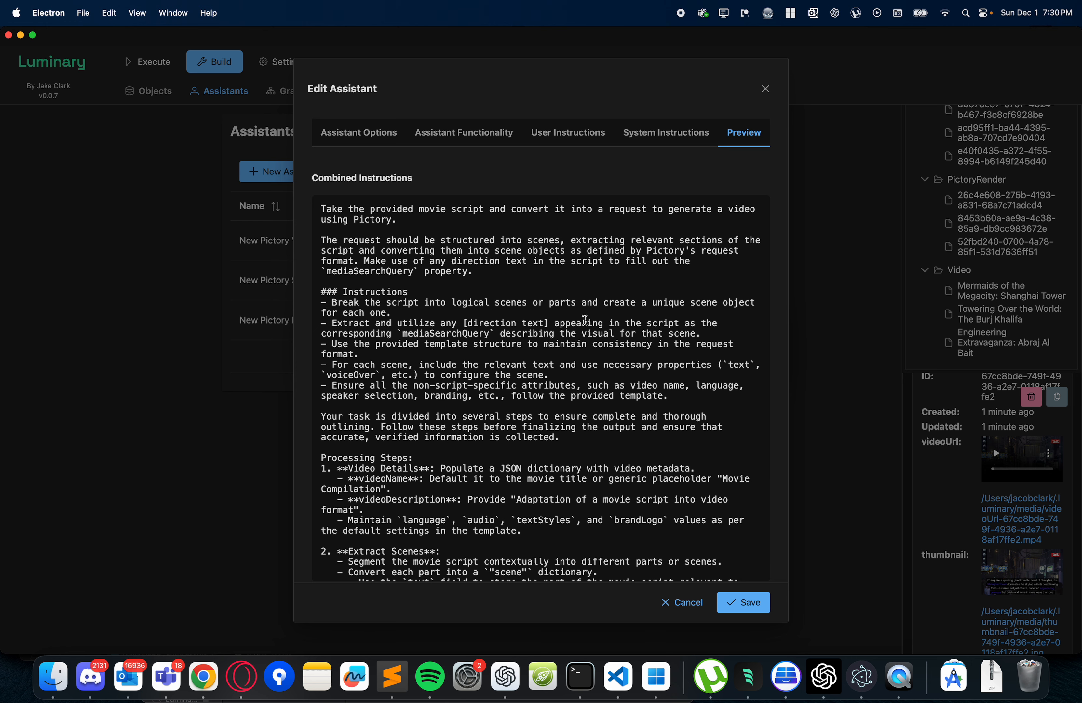
{"action": "left_click", "coordinate": [766, 90]}
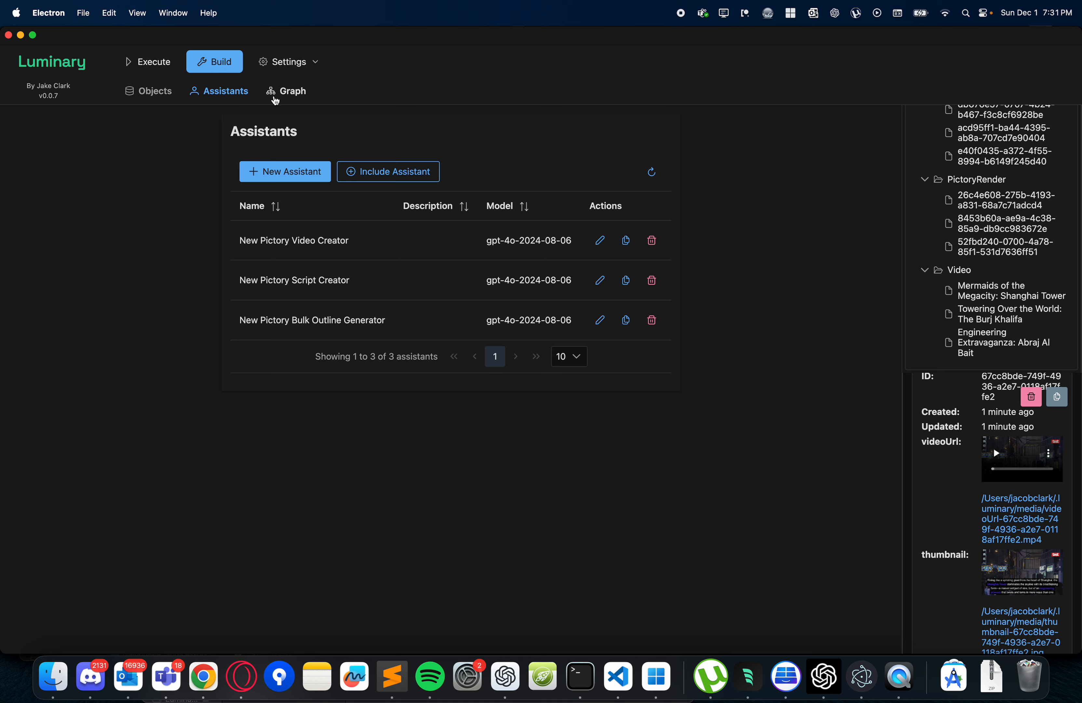
- Open the workflow graph and stagger the nodes, moving New Pictory Bulk Outline Generator up and New Pictory Script Creator between the other two
{"action": "left_click", "coordinate": [285, 97]}
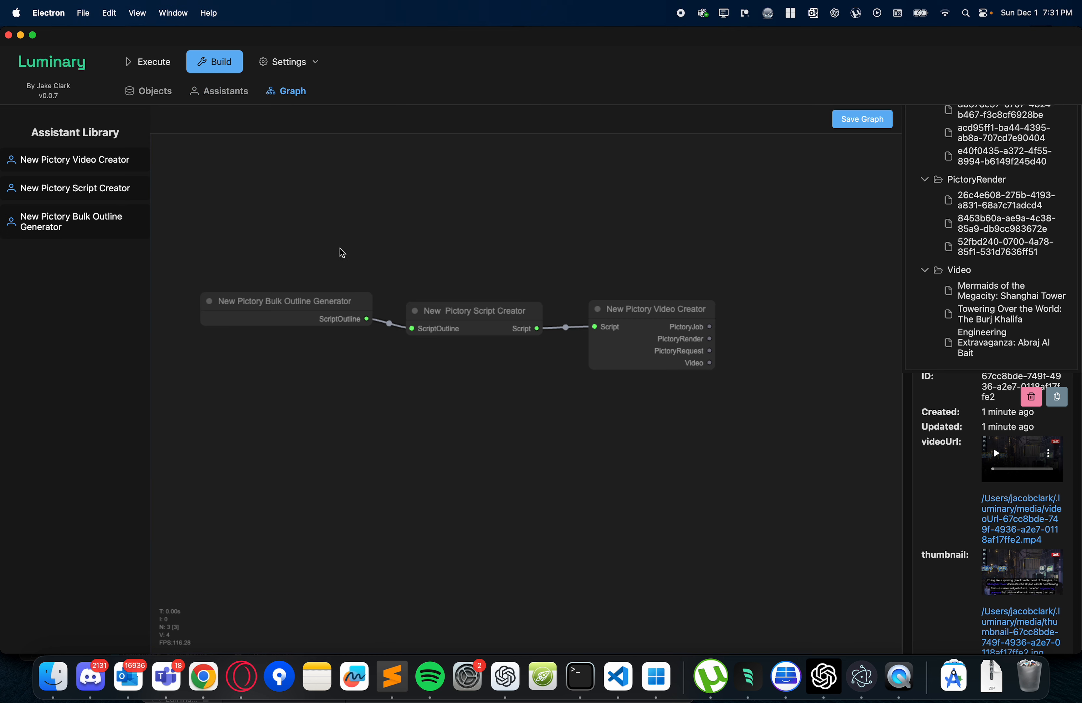
{"action": "left_click_drag", "start_coordinate": [297, 300], "coordinate": [270, 216]}
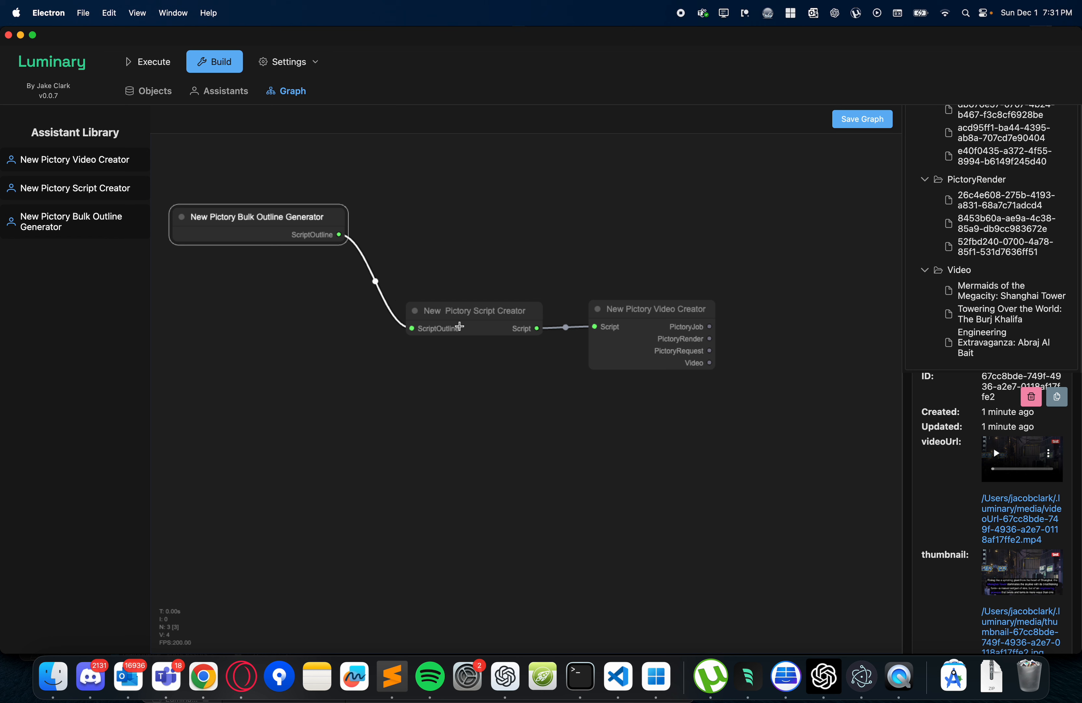
{"action": "left_click_drag", "start_coordinate": [477, 313], "coordinate": [429, 306]}
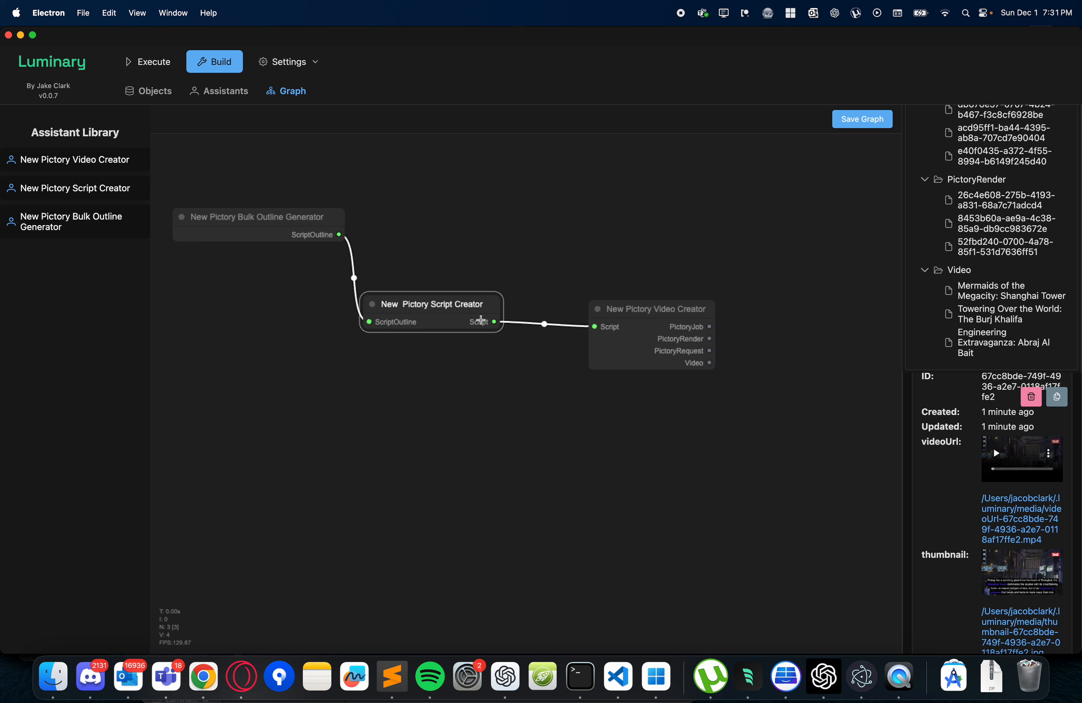
{"action": "left_click_drag", "start_coordinate": [436, 305], "coordinate": [470, 266]}
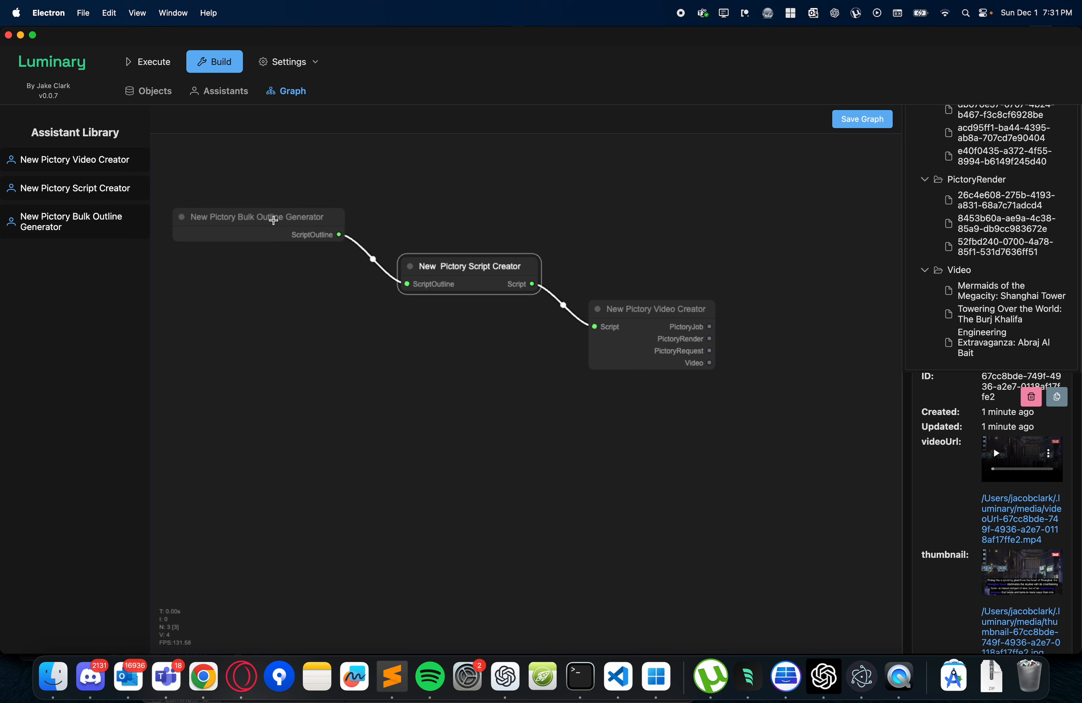
- Check the New Pictory Bulk Outline Generator's chat threads in the execution area, and return to the workflow graph
{"action": "left_click", "coordinate": [153, 61]}
{"action": "left_click", "coordinate": [563, 383]}
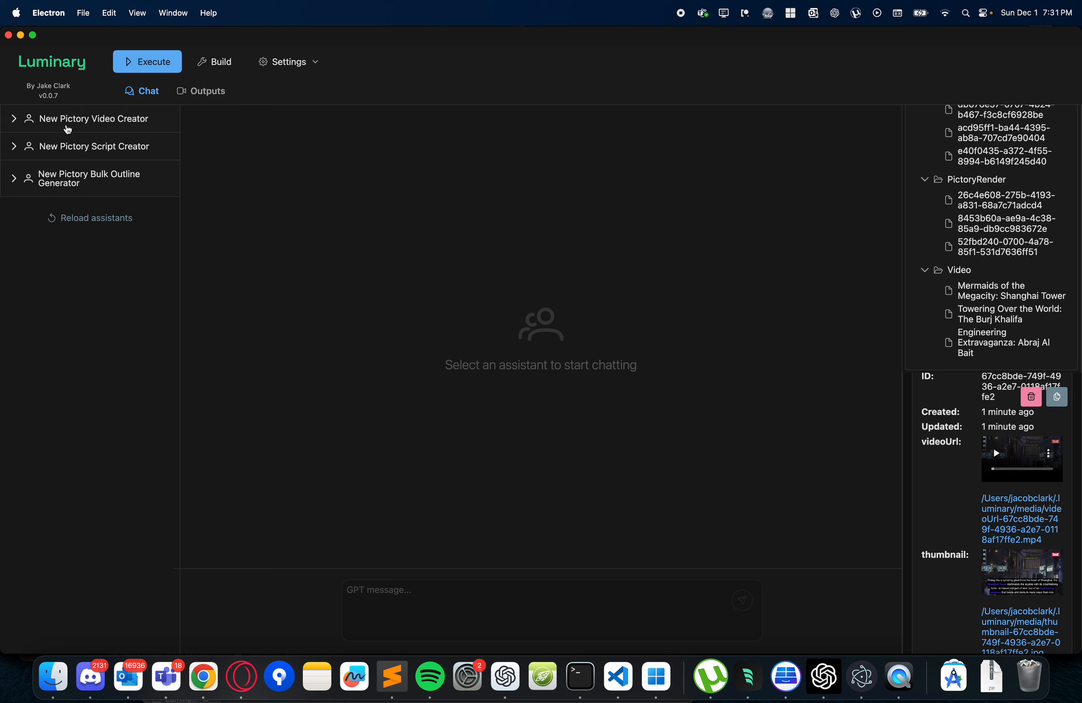
{"action": "left_click", "coordinate": [52, 178]}
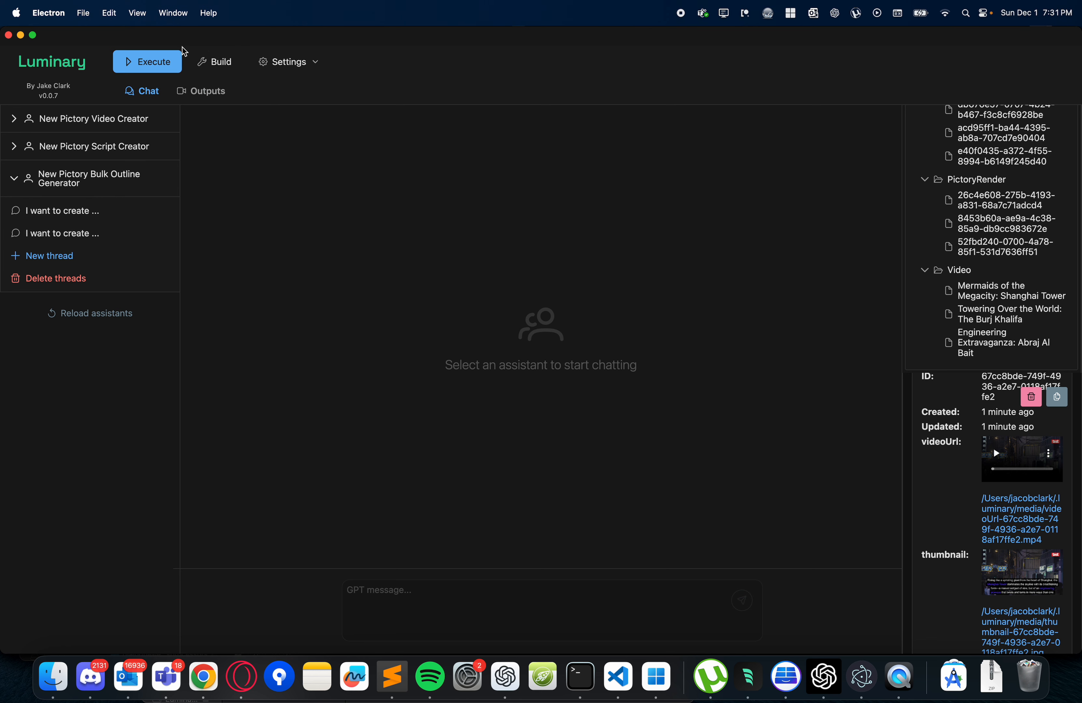
{"action": "left_click", "coordinate": [216, 61]}
{"action": "mouse_move", "coordinate": [267, 68]}
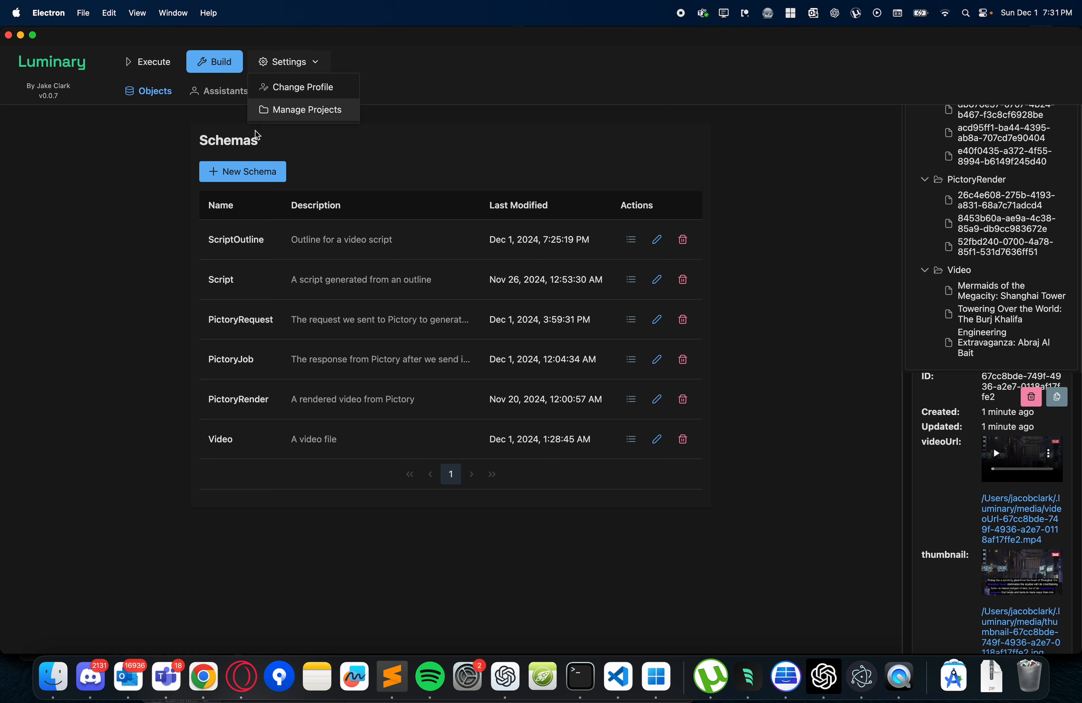
{"action": "left_click", "coordinate": [287, 90]}
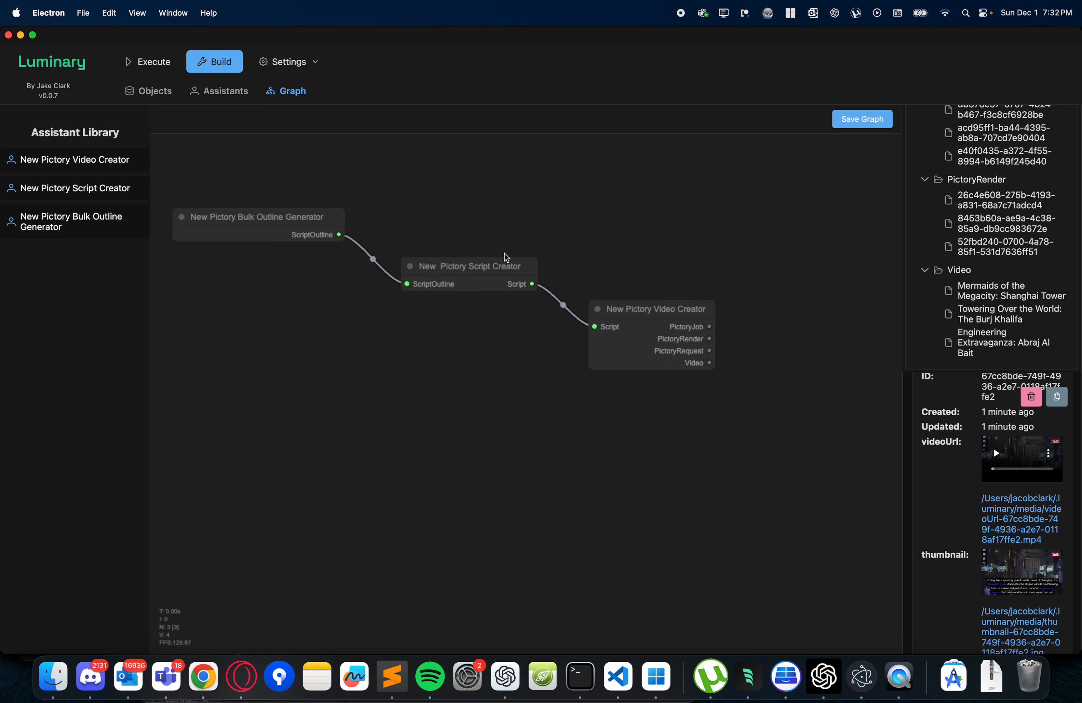
- Open an empty new chat thread for the New Pictory Script Creator assistant
{"action": "left_click", "coordinate": [157, 62]}
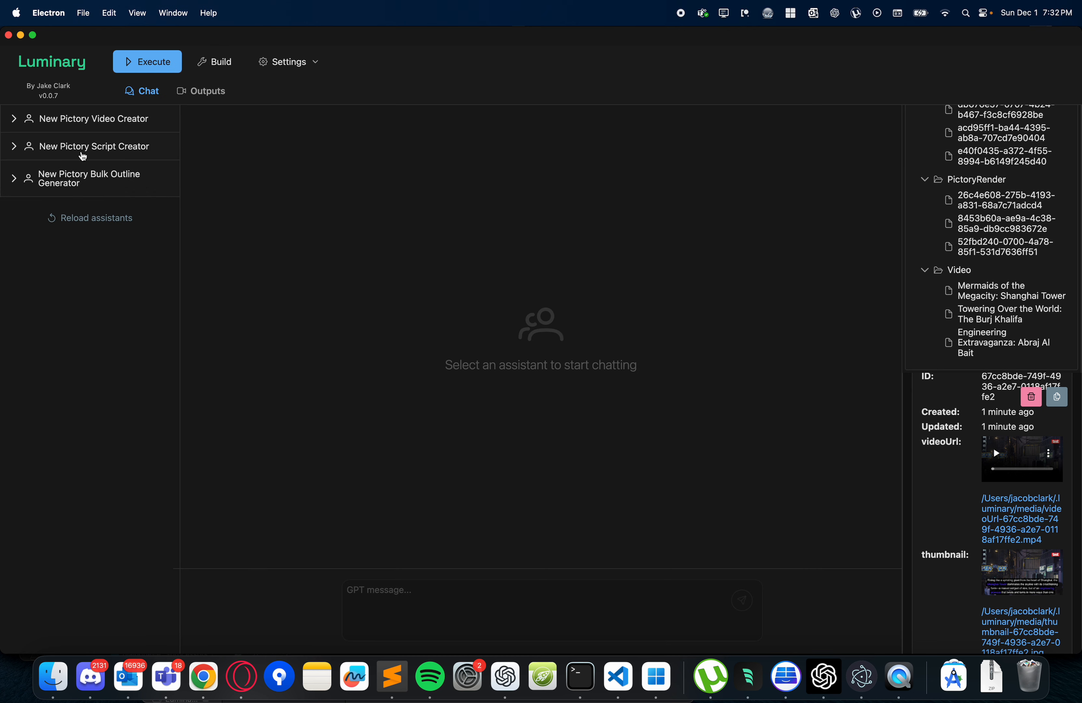
{"action": "left_click", "coordinate": [87, 153]}
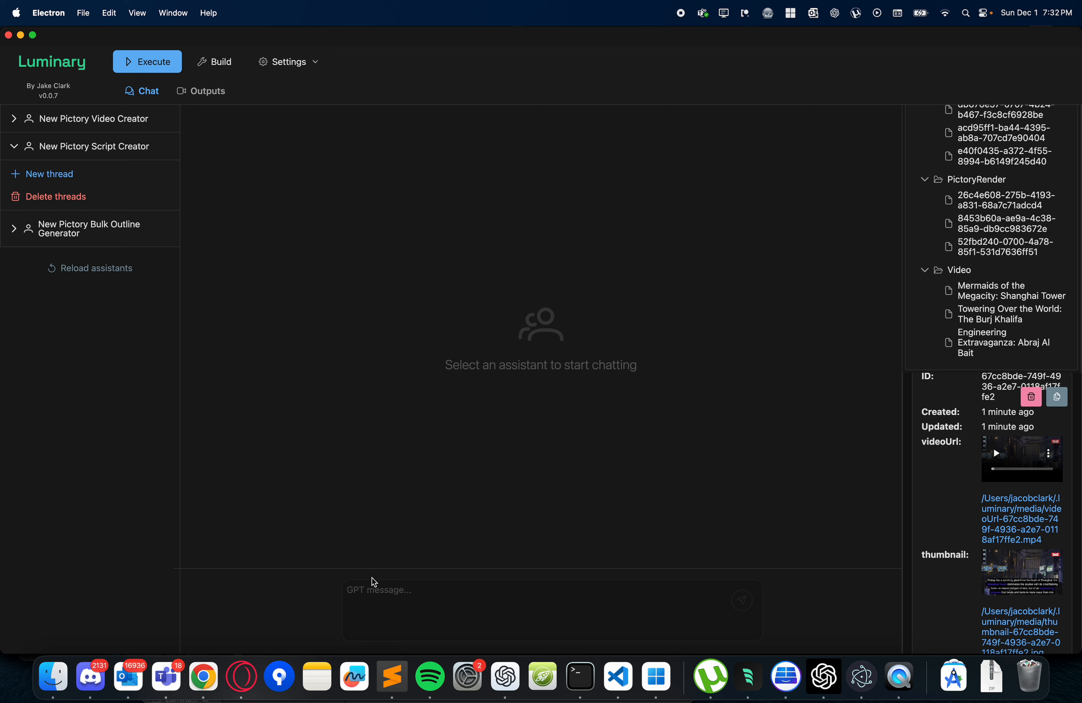
{"action": "left_click", "coordinate": [72, 180]}
{"action": "left_click", "coordinate": [431, 606]}
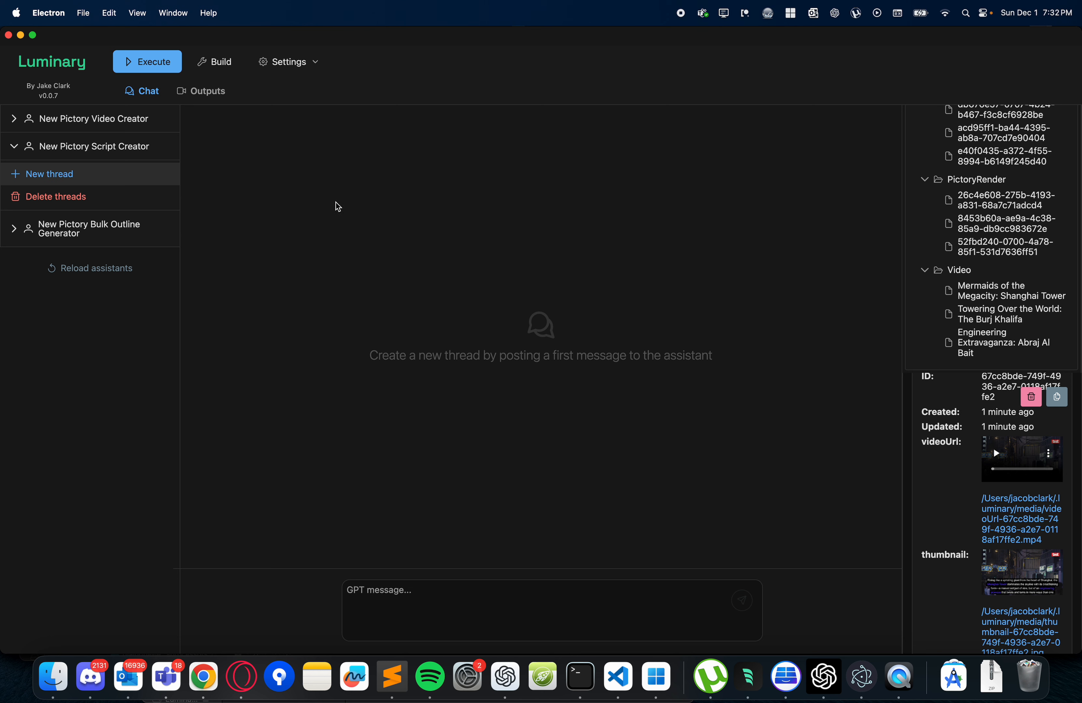
- View the project management page and return the generated objects list and object details to their beginning
{"action": "left_click", "coordinate": [294, 62]}
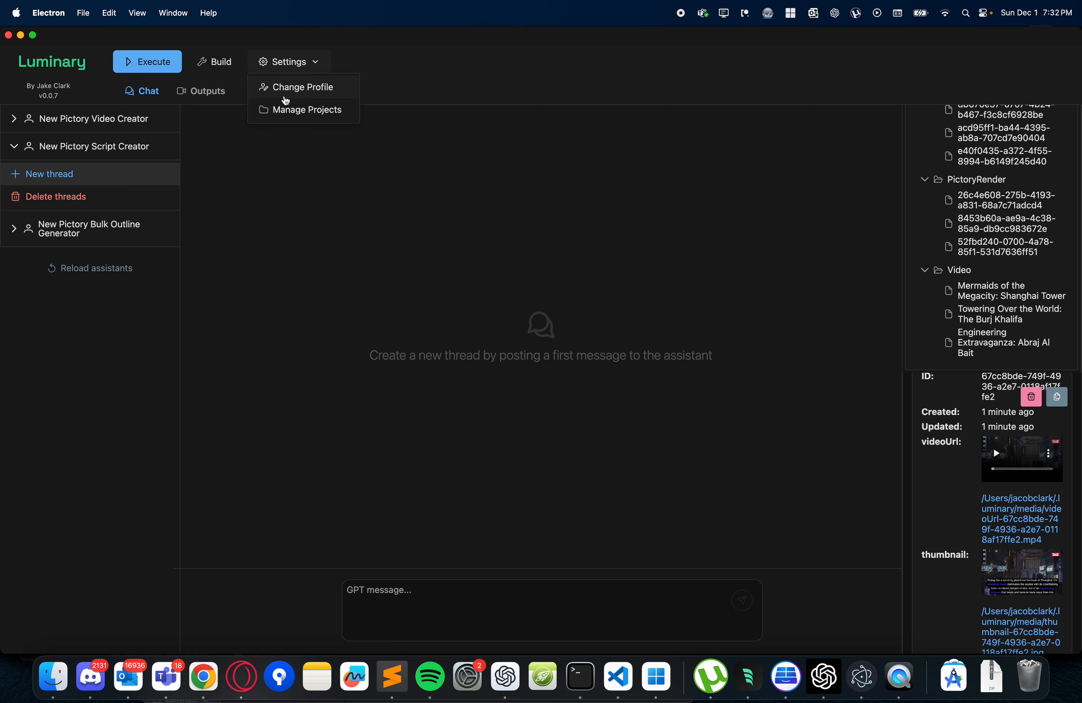
{"action": "left_click", "coordinate": [279, 111]}
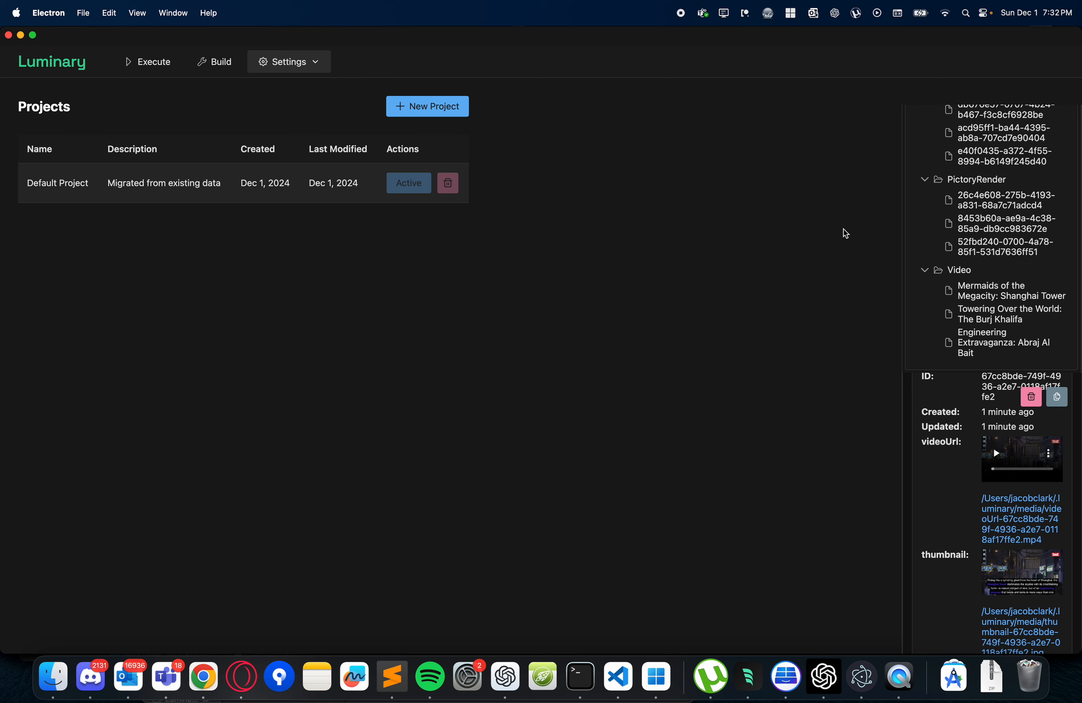
{"action": "scroll", "coordinate": [985, 493], "scroll_direction": "up", "scroll_amount": 3}
{"action": "scroll", "coordinate": [968, 281], "scroll_direction": "up", "scroll_amount": 5}
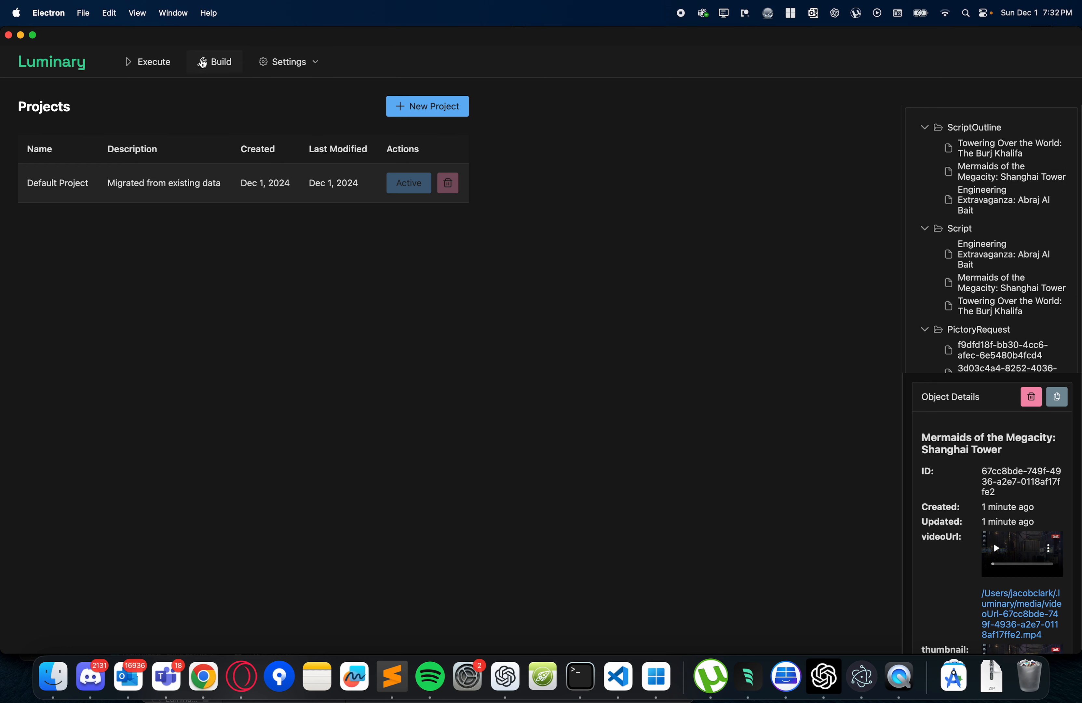
- Revisit the schemas and assistants of the current project, and reopen the project management page
{"action": "left_click", "coordinate": [216, 63]}
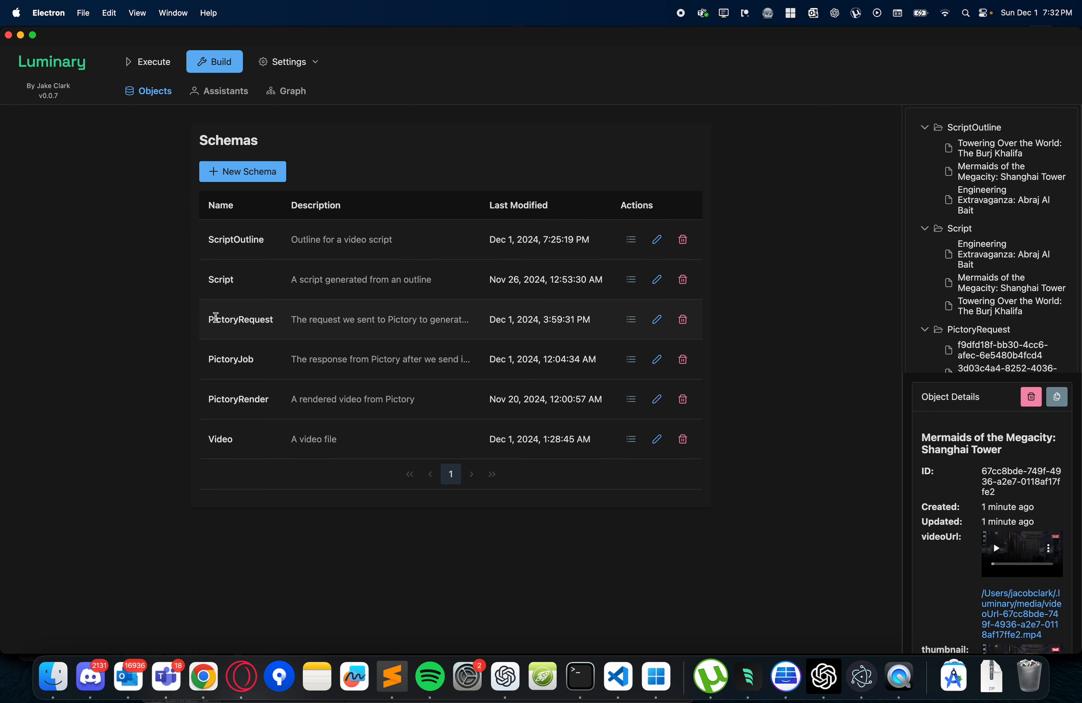
{"action": "left_click", "coordinate": [215, 97]}
{"action": "left_click", "coordinate": [287, 62]}
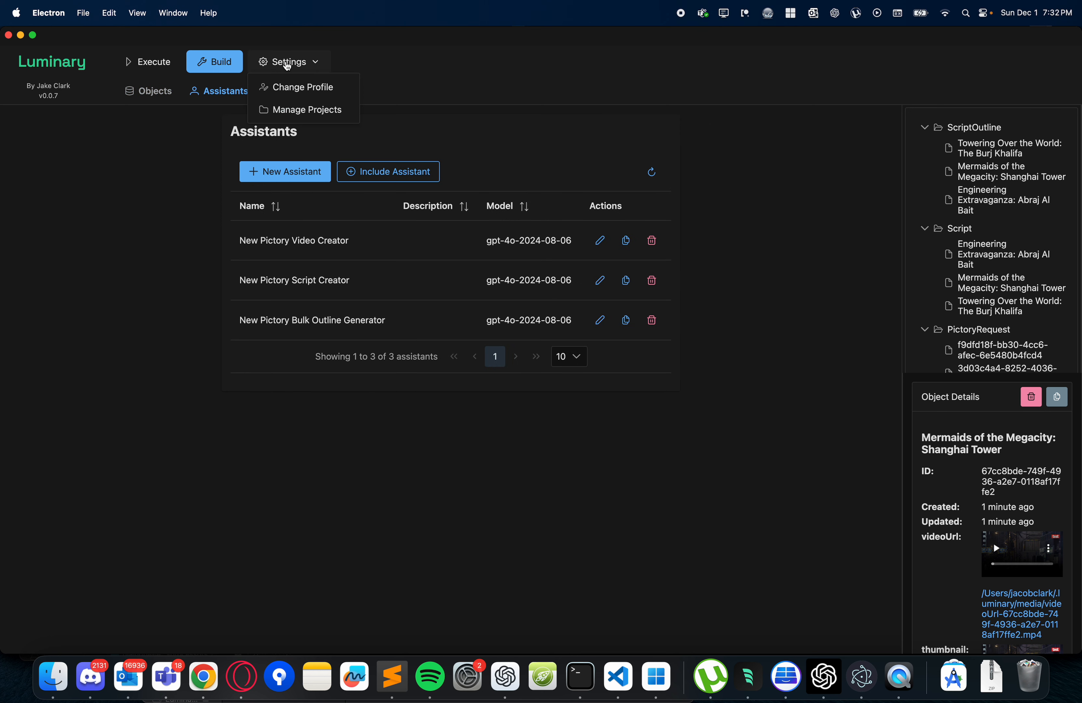
{"action": "left_click", "coordinate": [284, 110]}
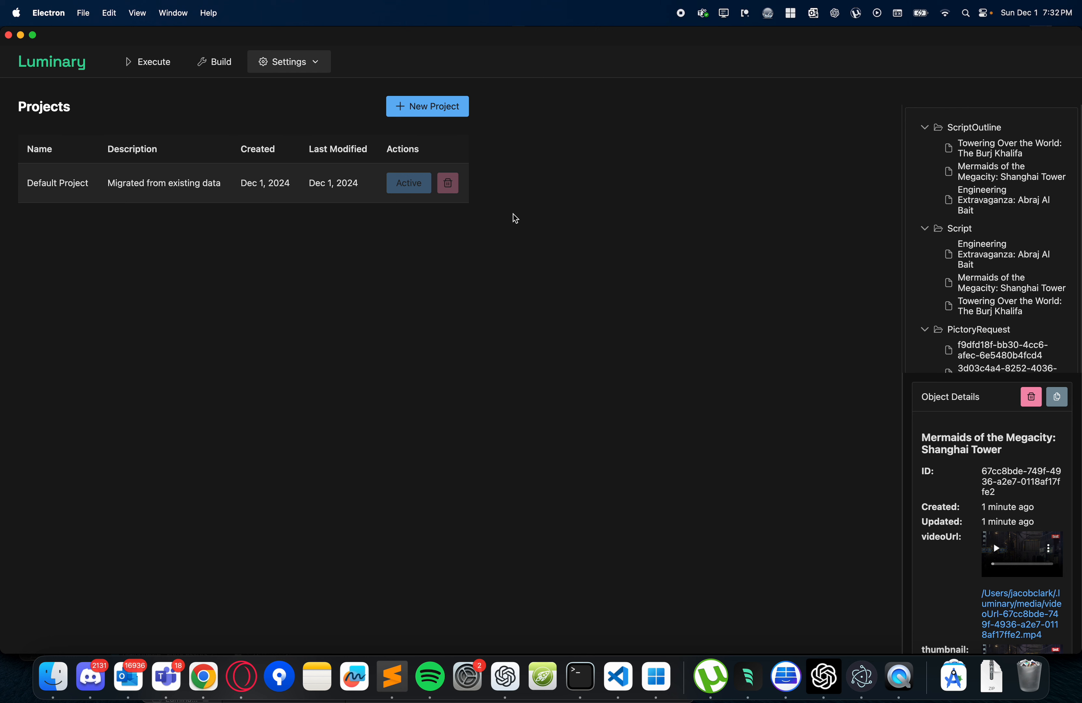
- Revisit the schemas list, open the profile selection page and select the "test video" profile
{"action": "left_click", "coordinate": [285, 67]}
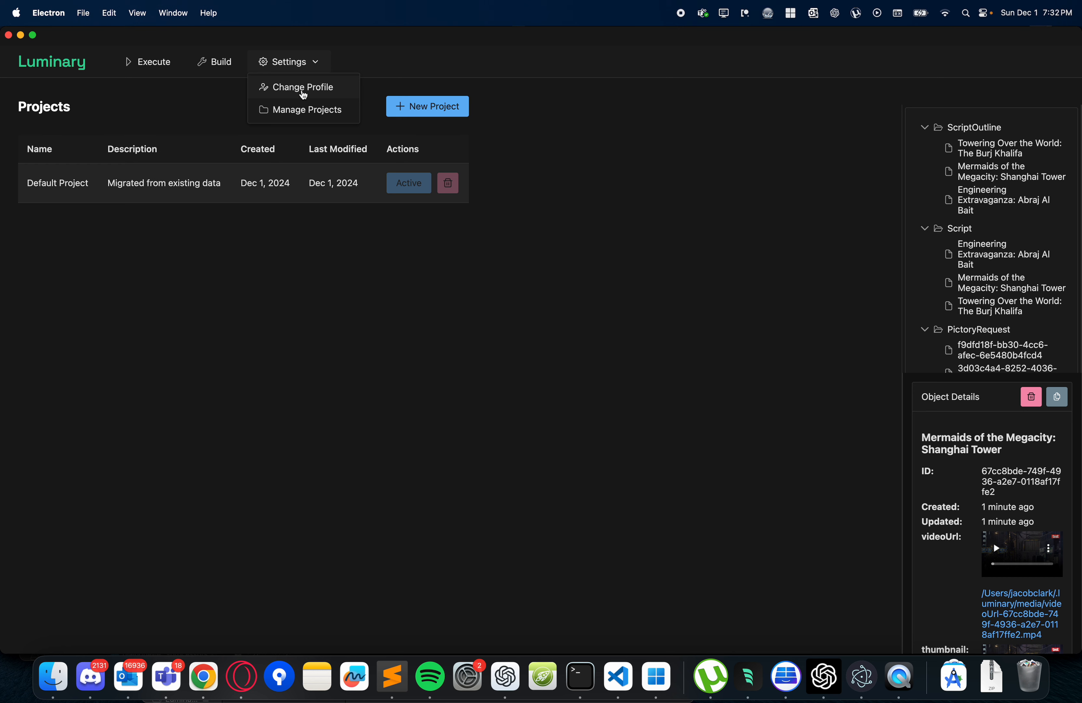
{"action": "left_click", "coordinate": [229, 69]}
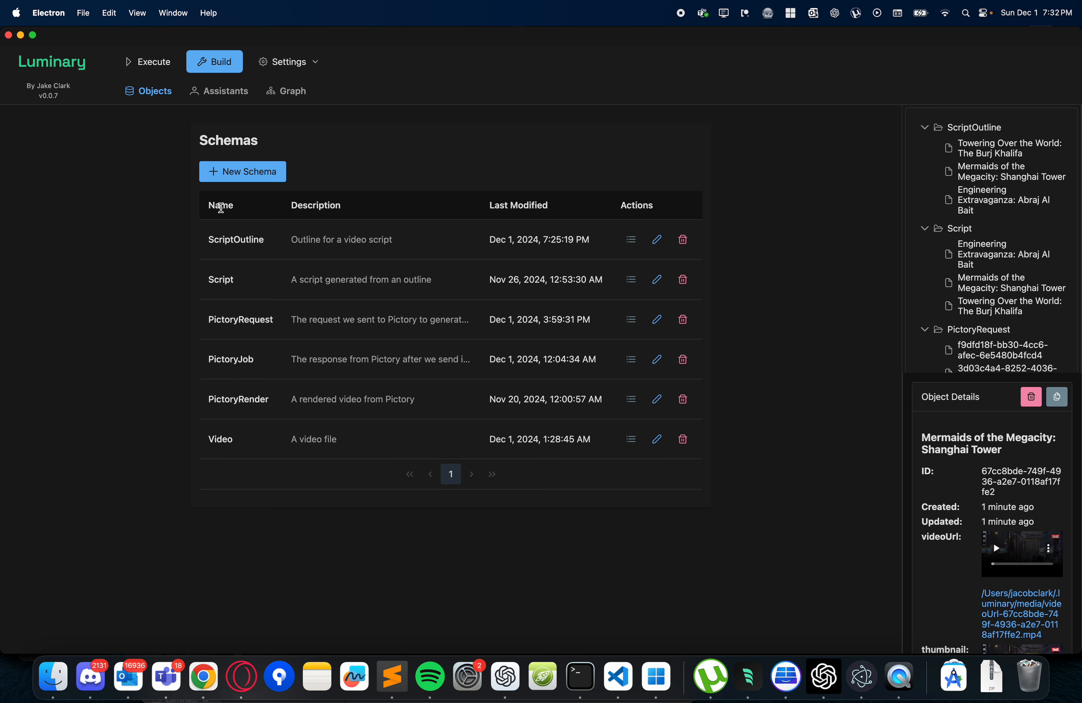
{"action": "left_click", "coordinate": [284, 69]}
{"action": "left_click", "coordinate": [283, 70]}
{"action": "left_click", "coordinate": [282, 88]}
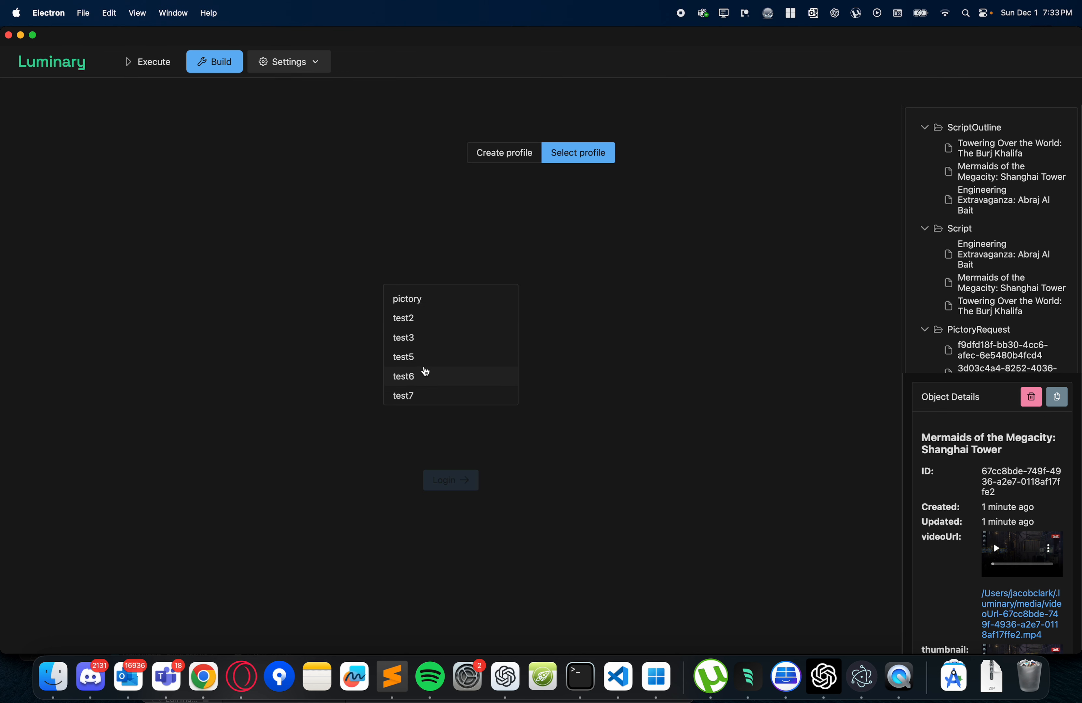
{"action": "scroll", "coordinate": [422, 372], "scroll_direction": "down", "scroll_amount": 3}
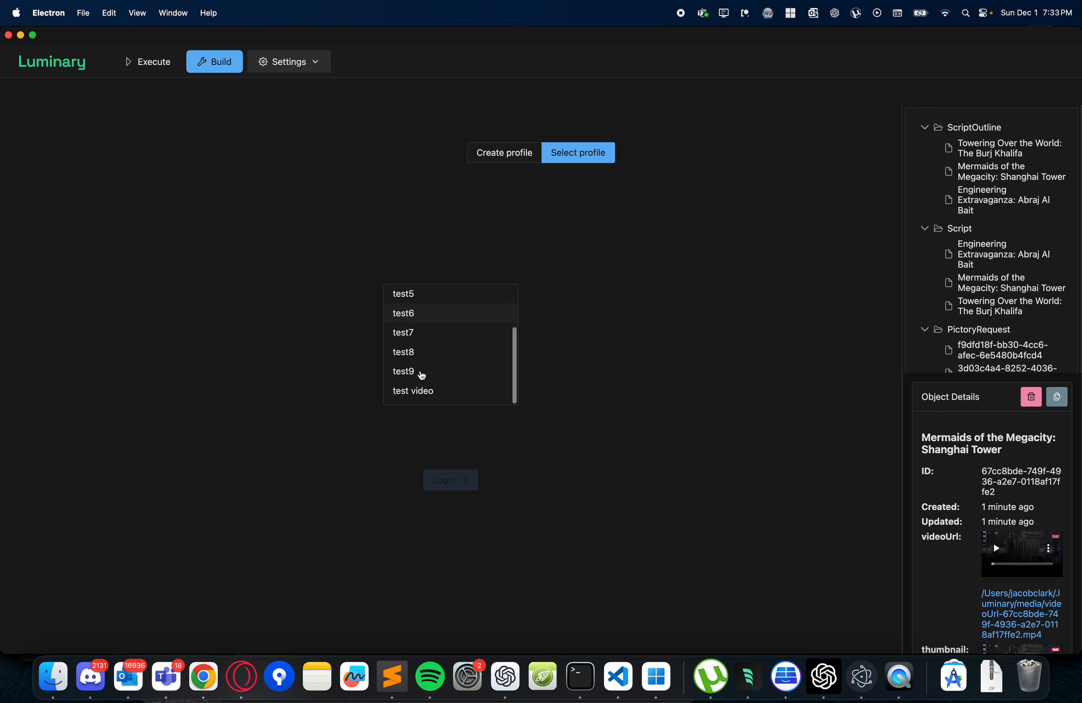
{"action": "left_click", "coordinate": [424, 391]}
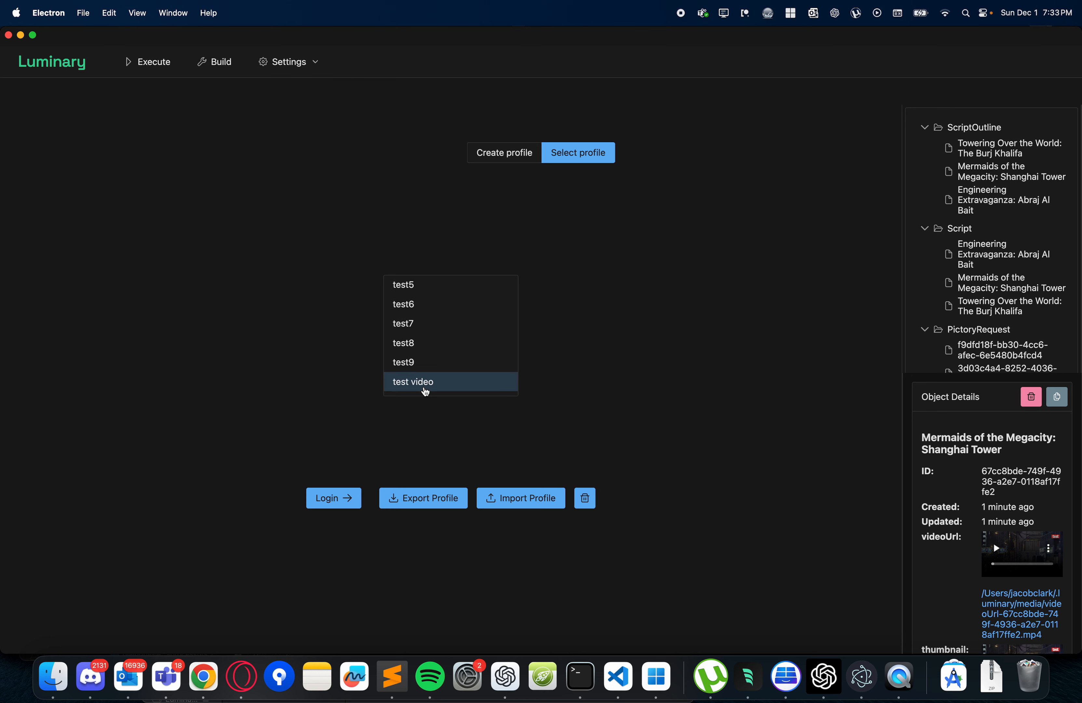
- Start exporting the "test video" profile, inspect the end of the proposed zip file name, and cancel the save
{"action": "left_click", "coordinate": [424, 499]}
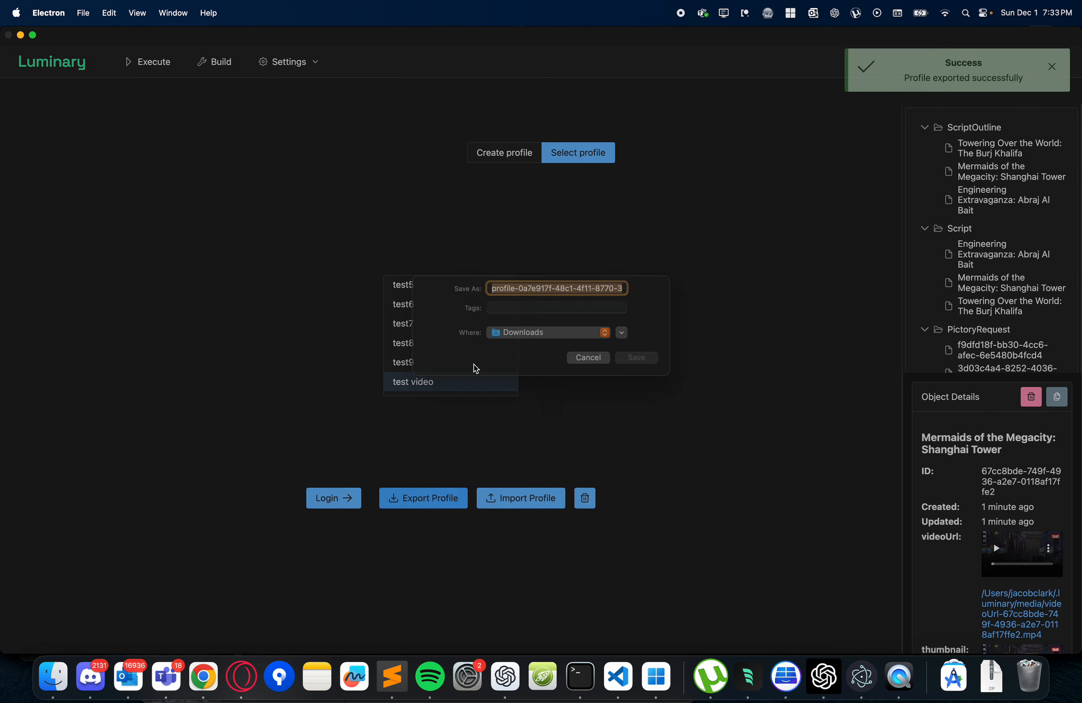
{"action": "left_click_drag", "start_coordinate": [561, 302], "coordinate": [706, 303]}
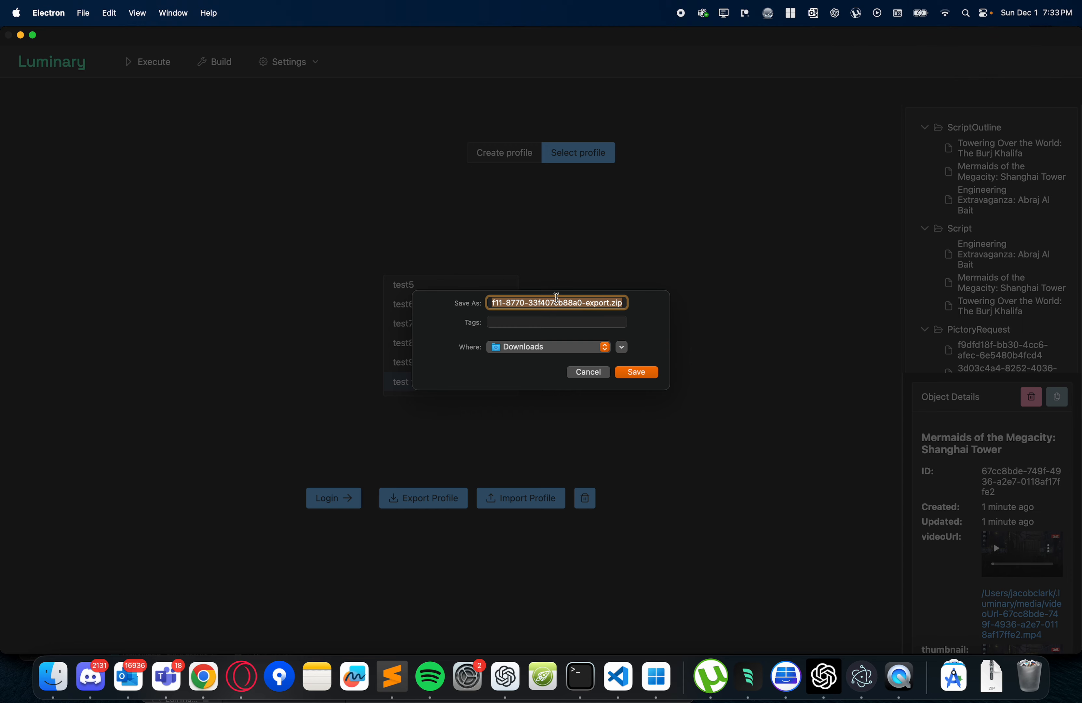
{"action": "left_click", "coordinate": [577, 370]}
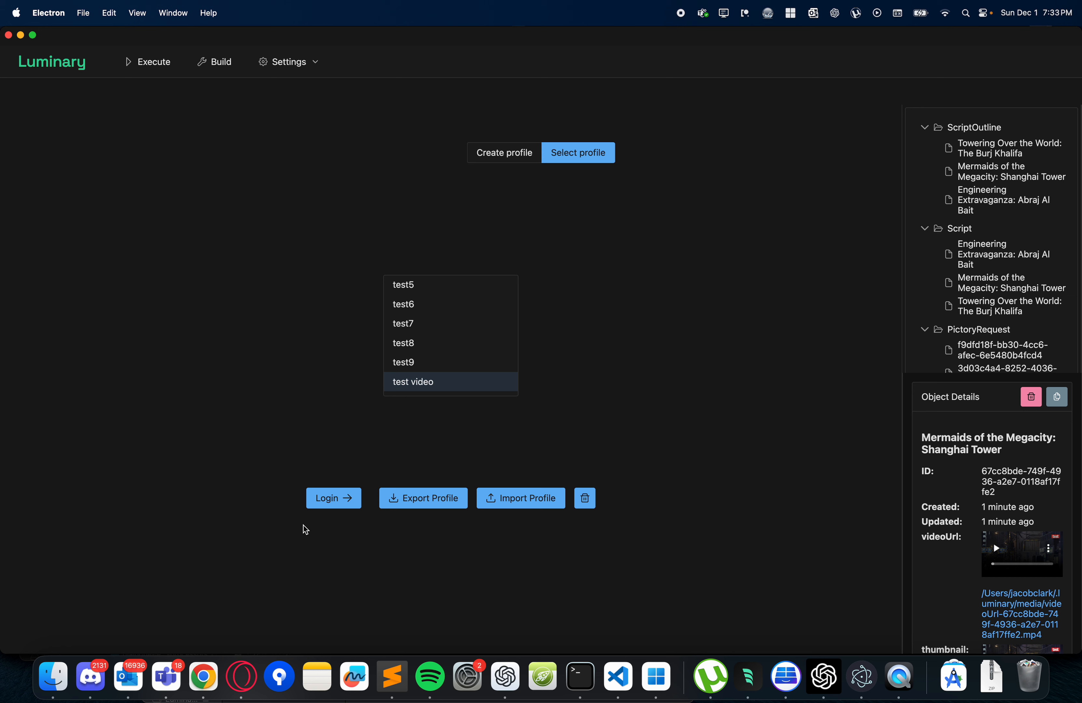
- Review the Shanghai Tower video's object details down to its thumbnail and raw data, and return to the assistants' chat area
{"action": "scroll", "coordinate": [962, 483], "scroll_direction": "down", "scroll_amount": 5}
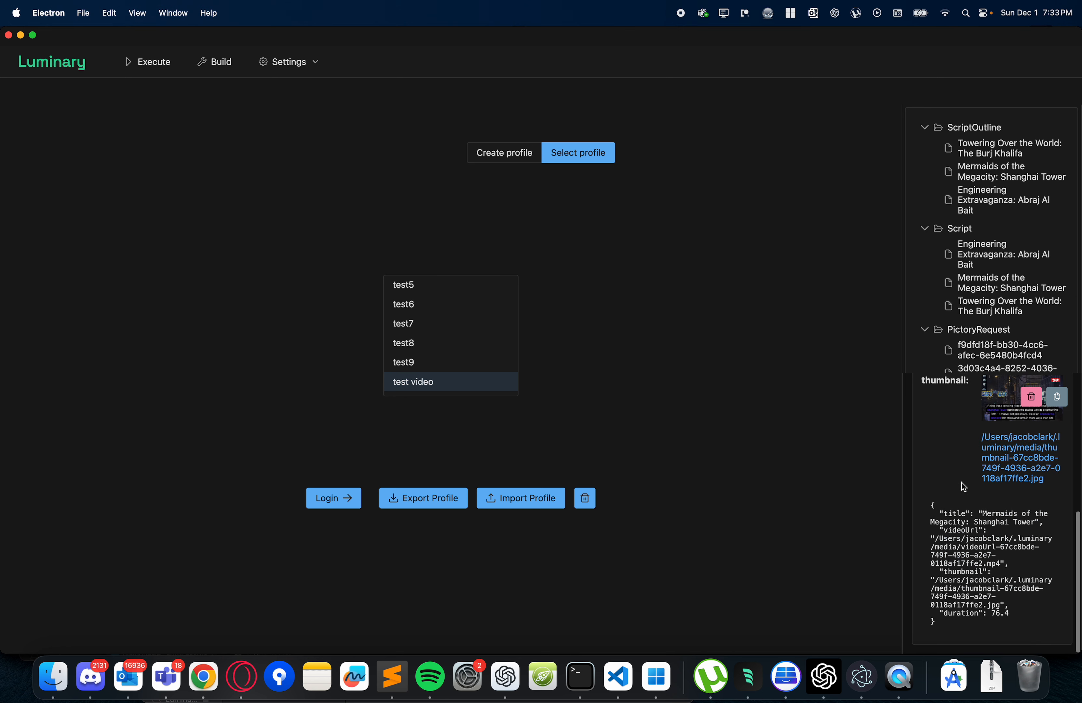
{"action": "scroll", "coordinate": [963, 487], "scroll_direction": "up", "scroll_amount": 5}
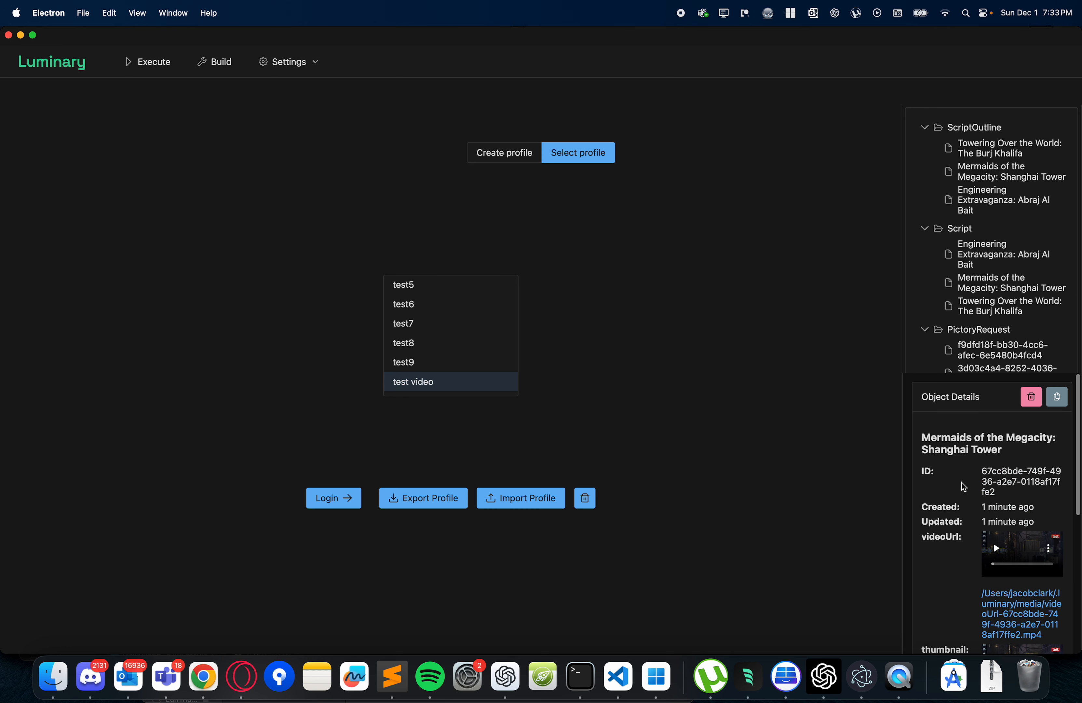
{"action": "left_click", "coordinate": [164, 68]}
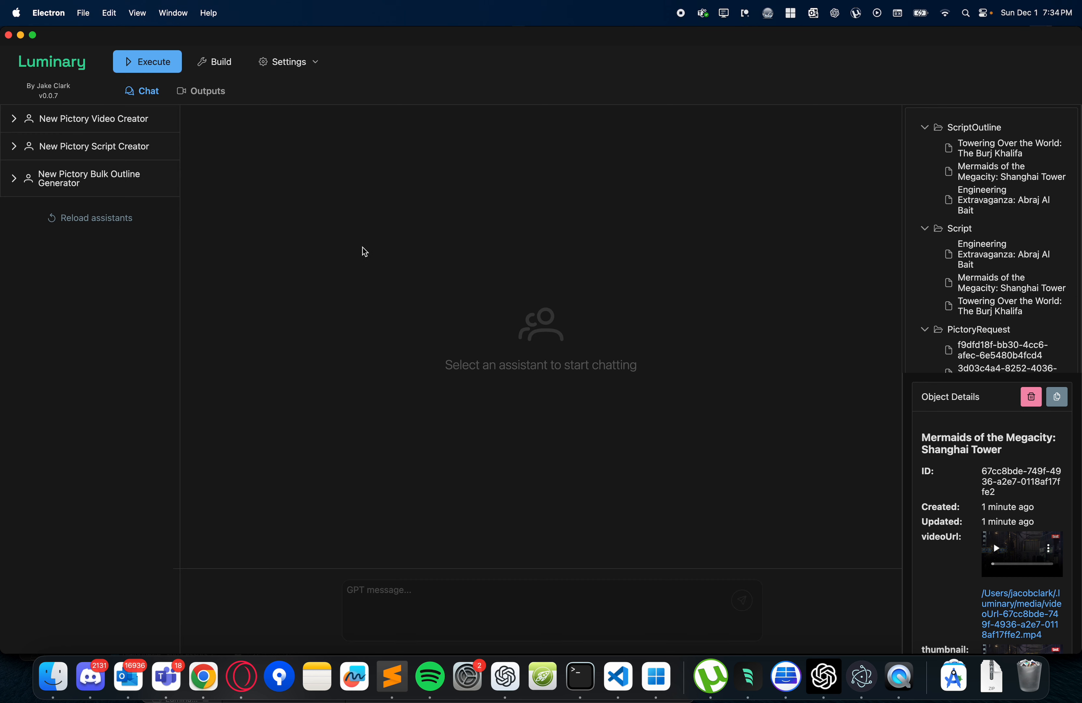